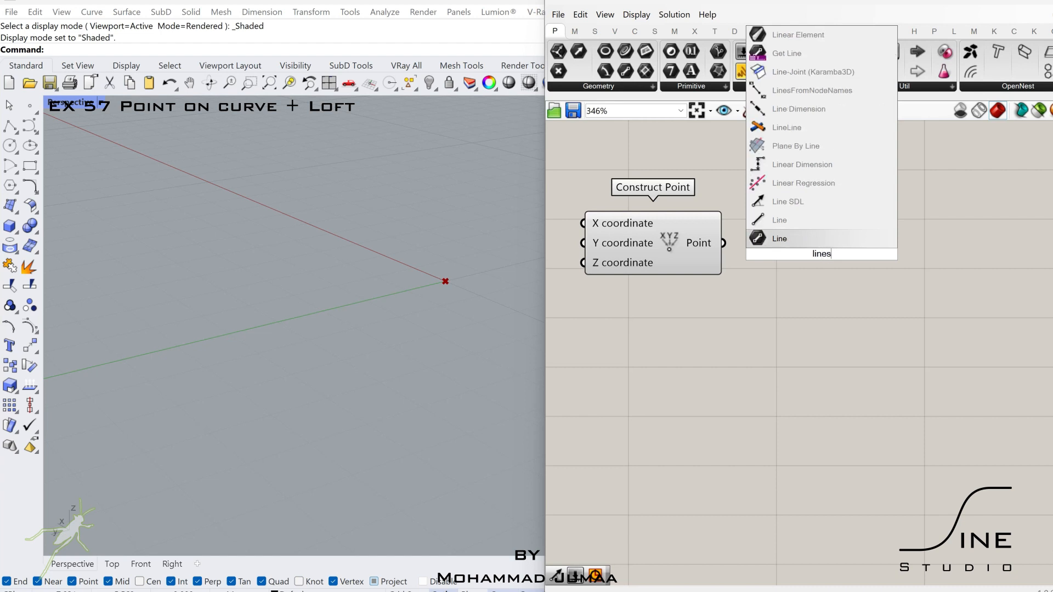
- Add a Line SDL component and wire the constructed point into its Start input
key(Return)
drag(724, 243, 763, 233)
drag(815, 245, 906, 255)
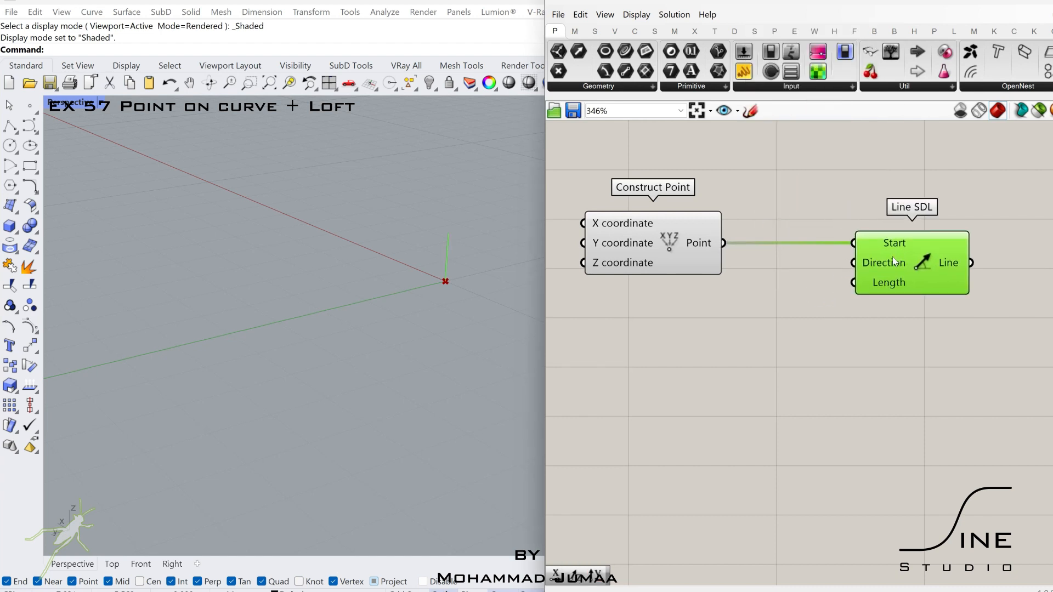
- Add a Unit Y vector for the Line SDL's Direction and a number slider of 4.50 for its Length
double_click(737, 329)
text(unit y)
key(Return)
double_click(742, 373)
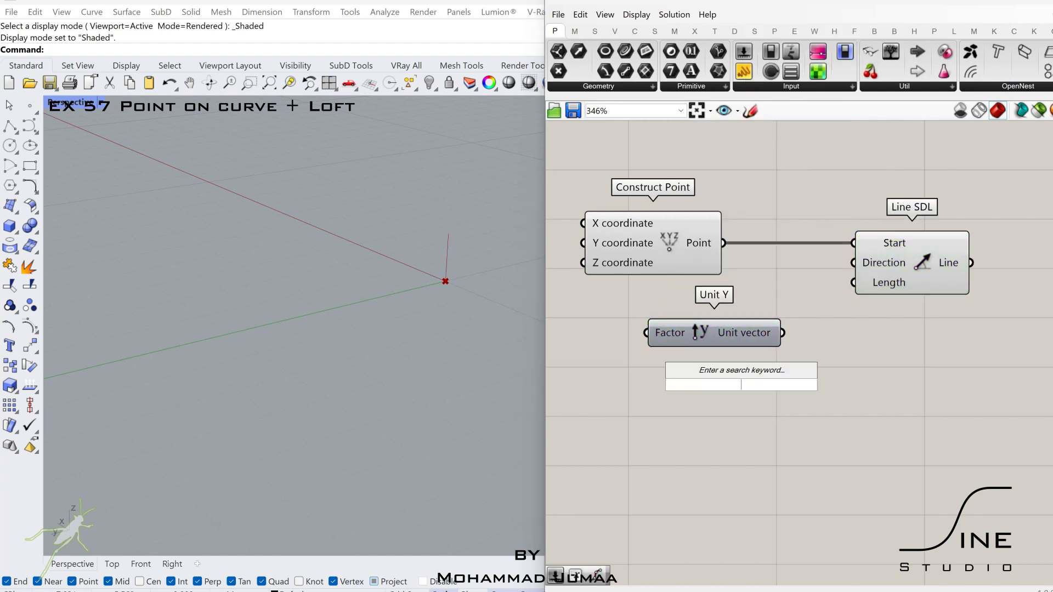
key(Return)
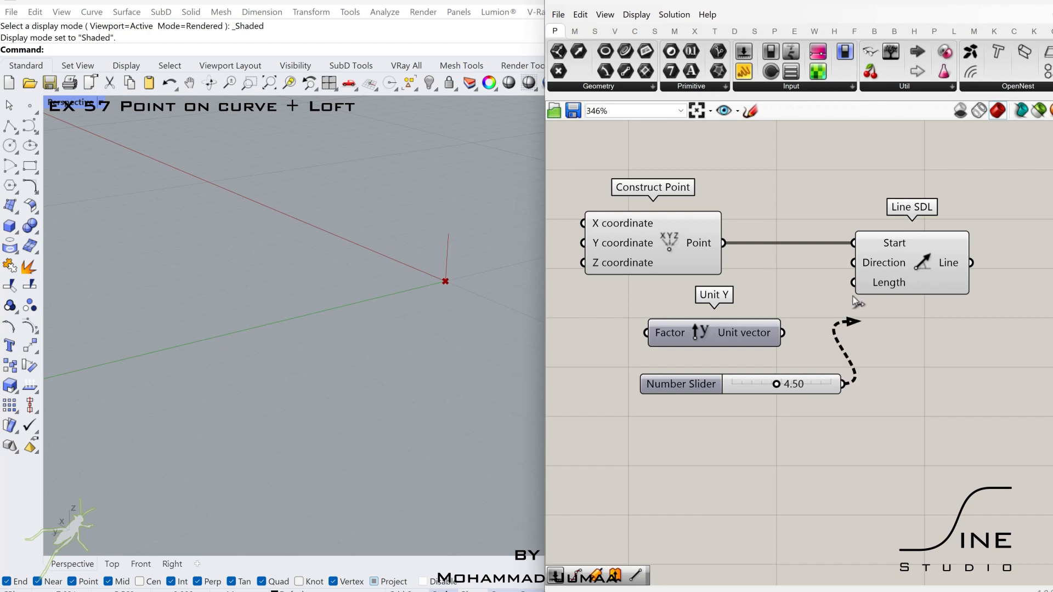
- Add an End Points component after Line SDL and wire the line into its Curve input
click(953, 265)
scroll(953, 266, down, 2)
right_drag(953, 265, 773, 291)
double_click(821, 285)
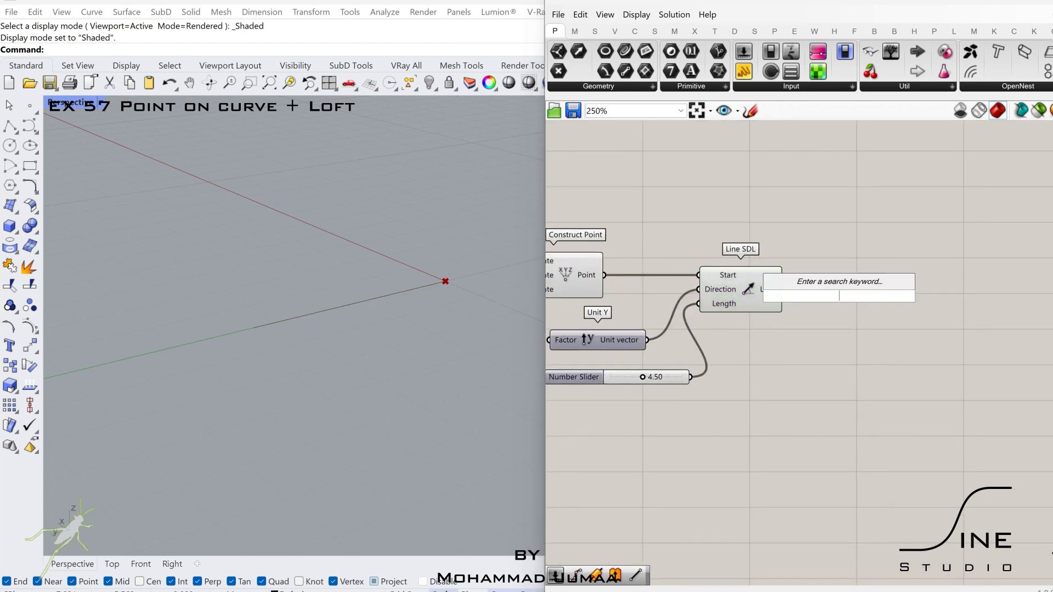
text(end)
click(821, 282)
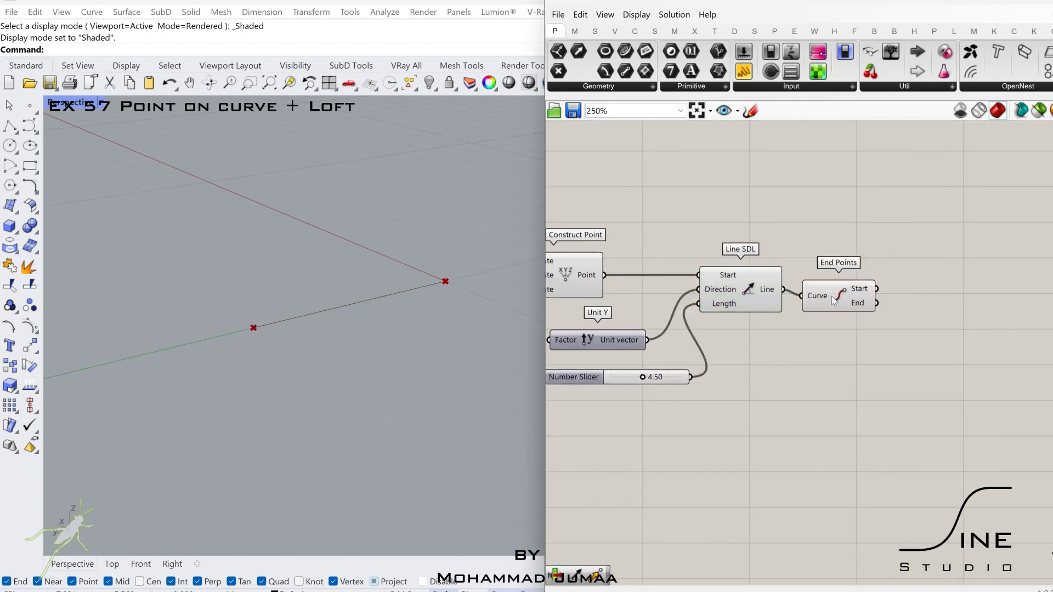
click(952, 288)
mouse_move(916, 285)
right_down()
mouse_move(894, 280)
mouse_move(936, 286)
right_up()
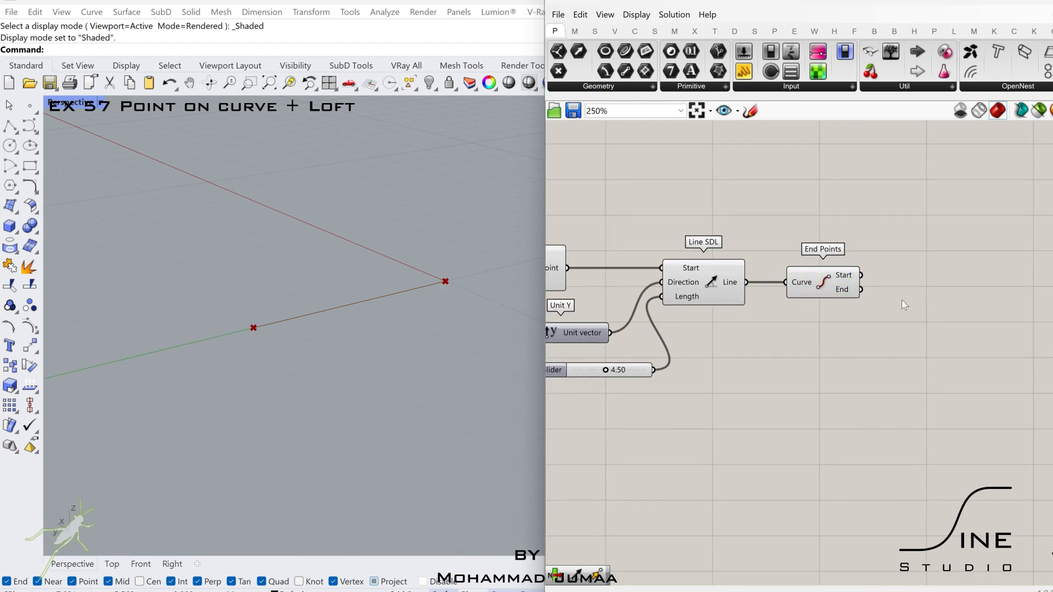
- Add a Move component after End Points and a Unit X vector below it
double_click(938, 298)
text(move)
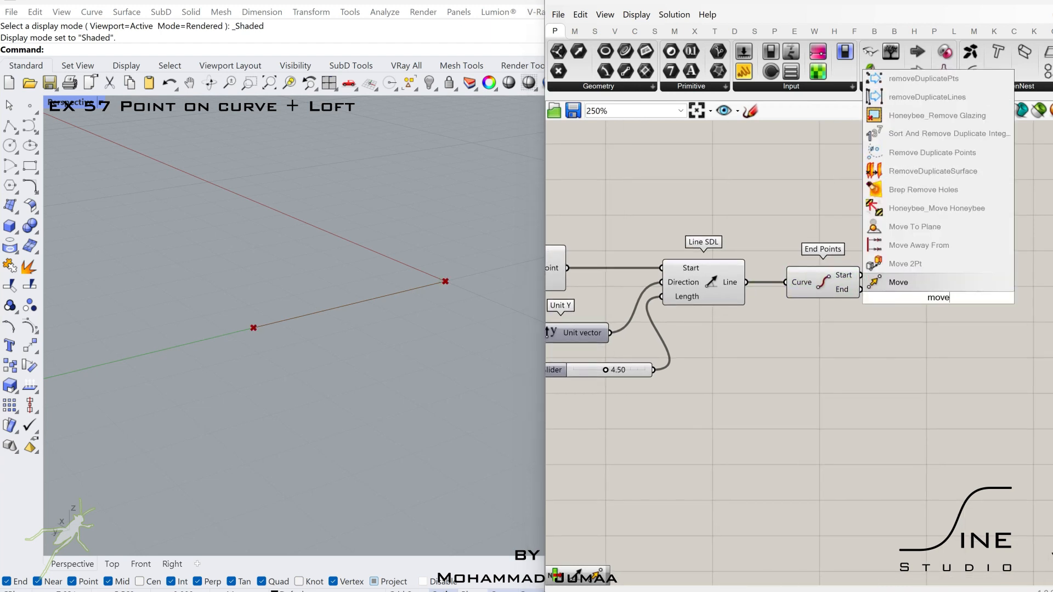
click(912, 283)
double_click(879, 336)
text(x)
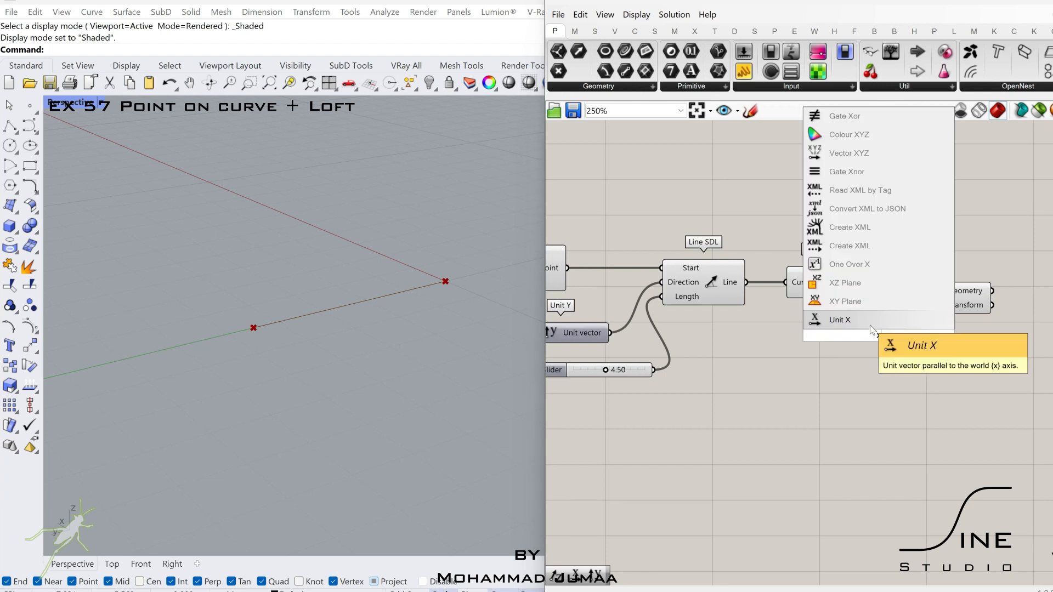
click(868, 324)
- Wire the end point and Unit X vector into Move, and add a Negative component feeding the Unit X Factor
double_click(838, 389)
text(neg)
click(824, 375)
drag(931, 301, 990, 305)
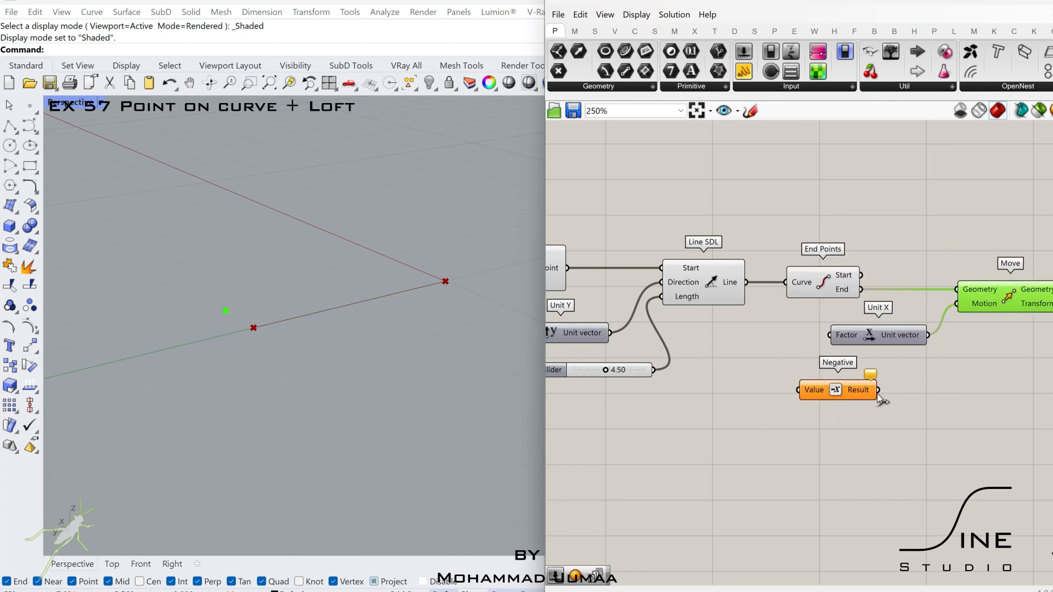
drag(853, 396, 806, 394)
- Add a number slider of 1.02 and wire it into the Negative component's Value
double_click(770, 423)
text(1)
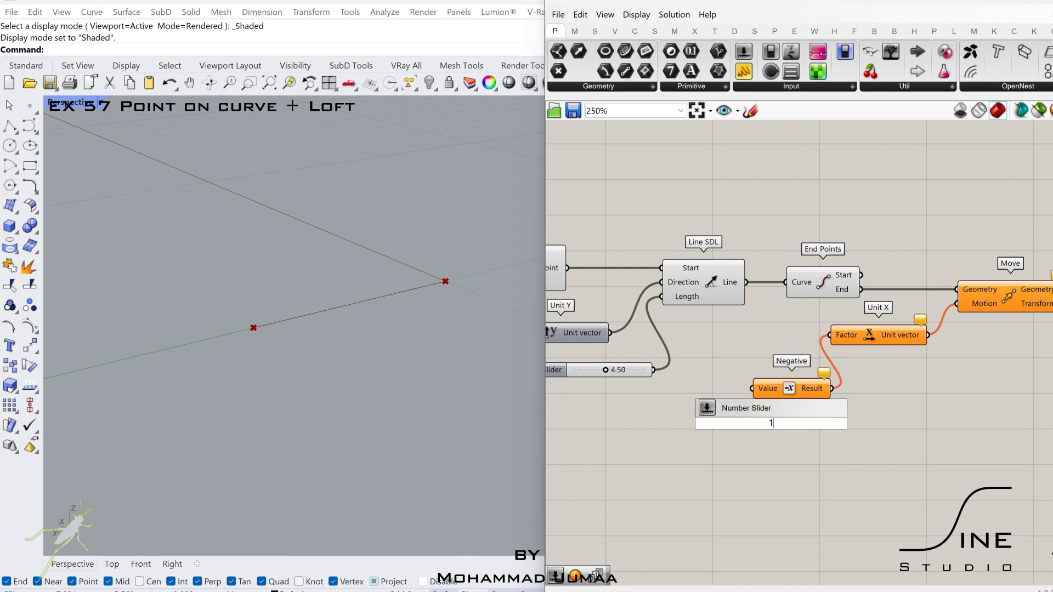
text(.02)
key(Return)
drag(758, 396, 752, 389)
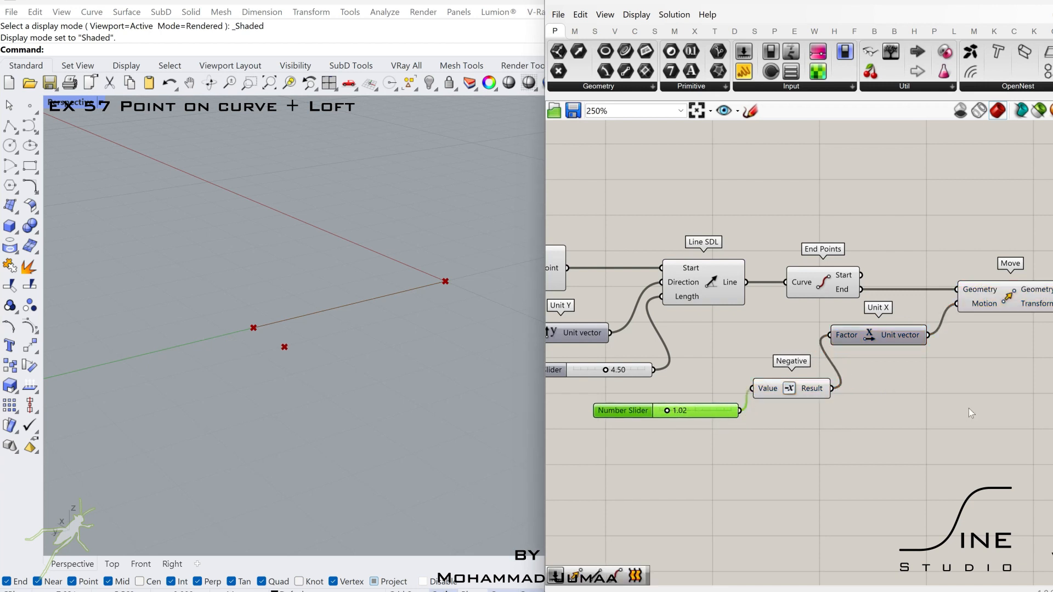
- Add a Line component running from the End Points Start output to the moved geometry
drag(1024, 472, 747, 303)
drag(903, 334, 980, 335)
right_drag(1050, 349, 860, 351)
click(883, 364)
double_click(946, 335)
text(line)
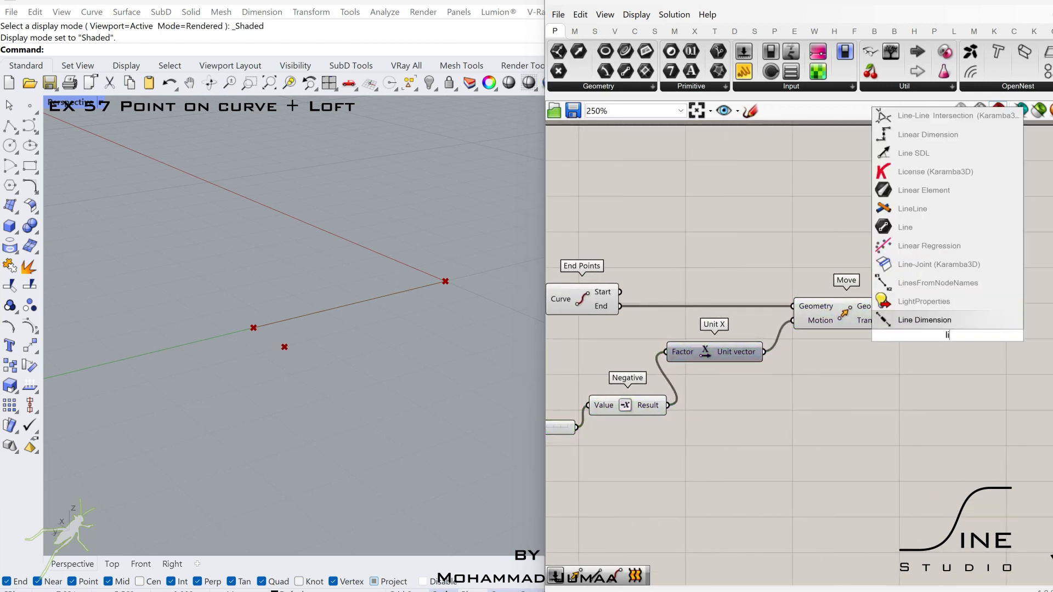
key(Return)
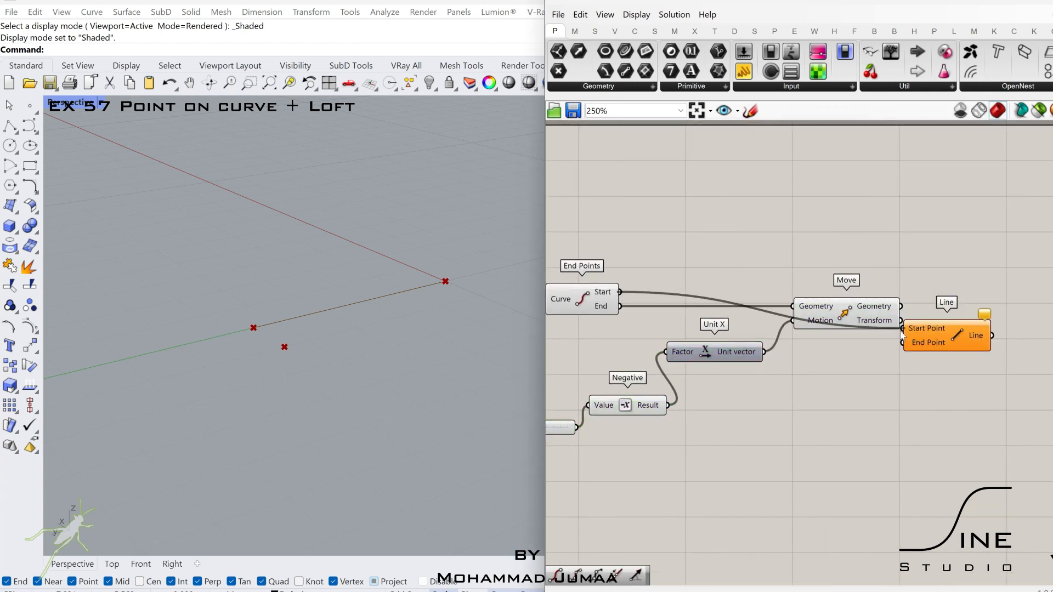
drag(927, 336, 972, 303)
drag(992, 303, 999, 311)
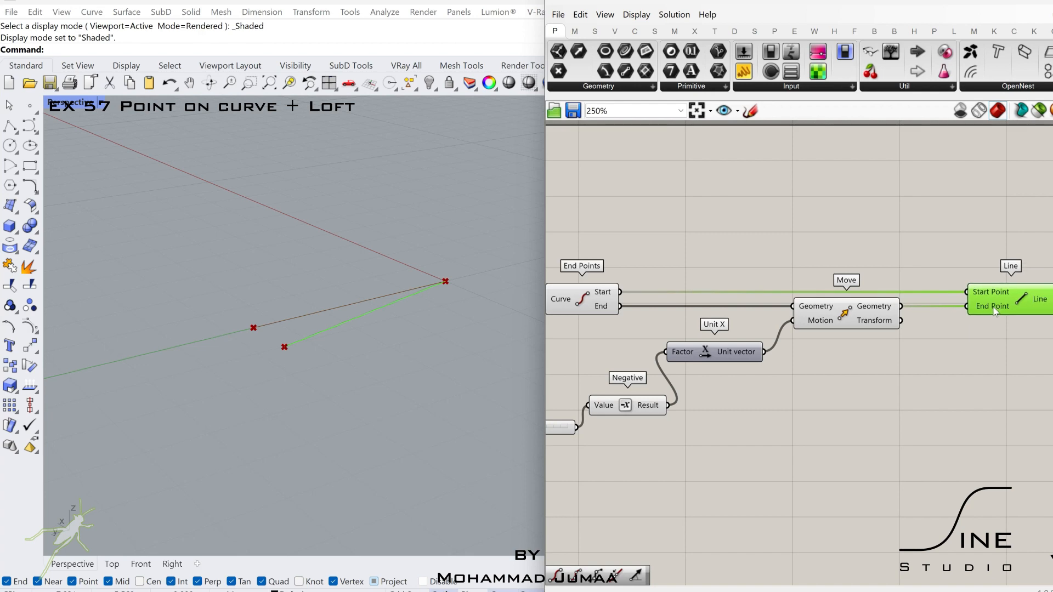
- Set the slider feeding Negative to 0.00 and hide the previews of all components upstream of the two-point Line
right_drag(707, 388, 936, 357)
scroll(757, 381, down, 3)
drag(971, 265, 679, 386)
middle_click(679, 374)
click(725, 334)
mouse_move(973, 340)
right_down()
mouse_move(770, 338)
mouse_move(974, 341)
right_up()
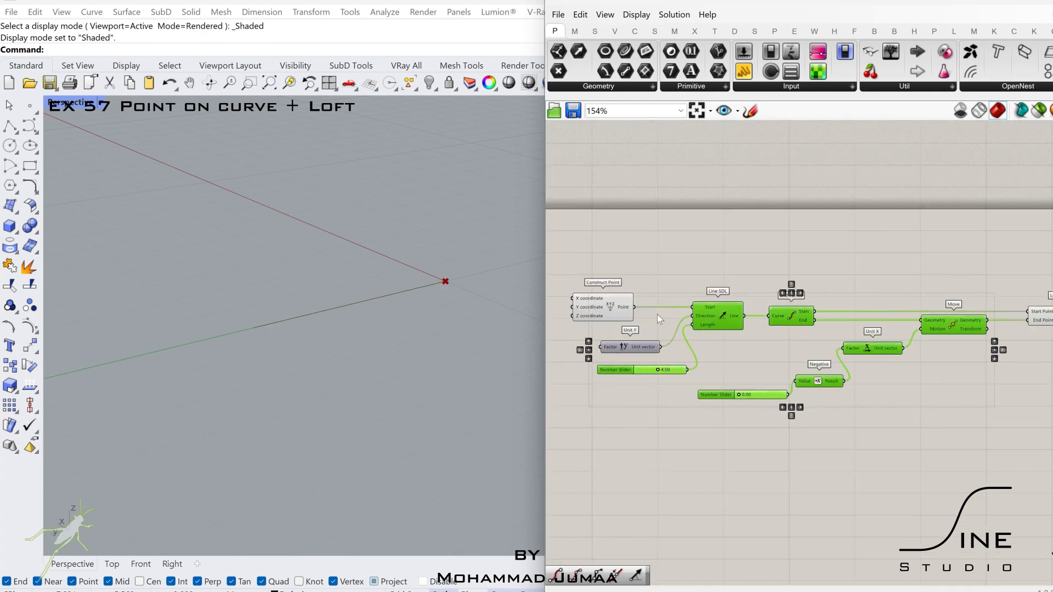
click(606, 307)
middle_click(606, 307)
click(650, 262)
- Add a second Move component after the Line, with a new Unit X vector below it
right_drag(788, 275, 751, 282)
scroll(835, 346, up, 4)
double_click(855, 321)
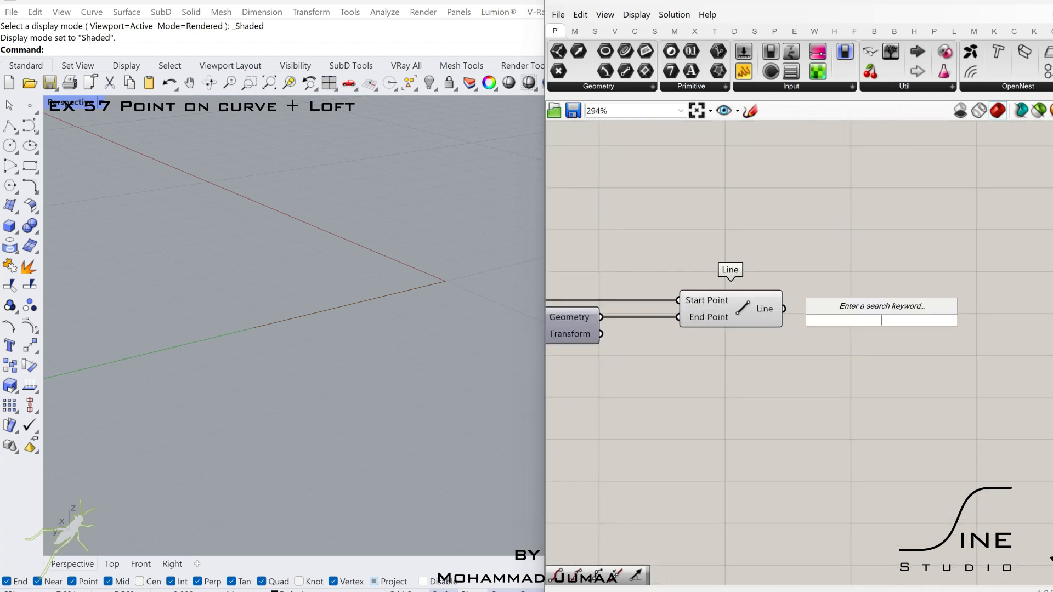
text(move)
click(860, 305)
drag(878, 318, 973, 313)
double_click(842, 382)
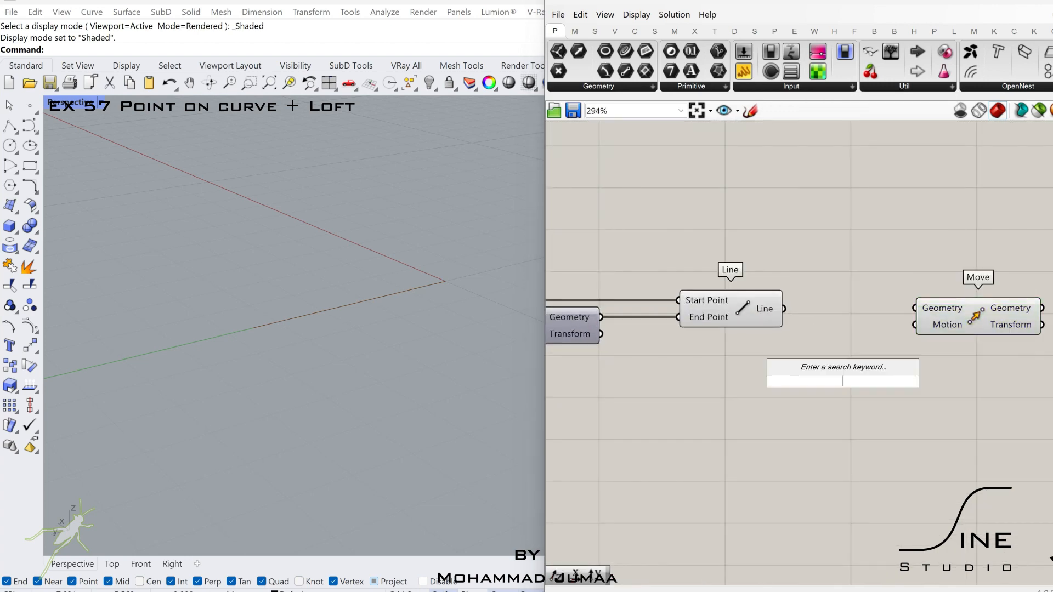
text(x)
click(829, 363)
- Add a Negative component feeding the new Unit X Factor, and wire the Line into the second Move's Geometry
double_click(740, 426)
text(nega)
click(737, 412)
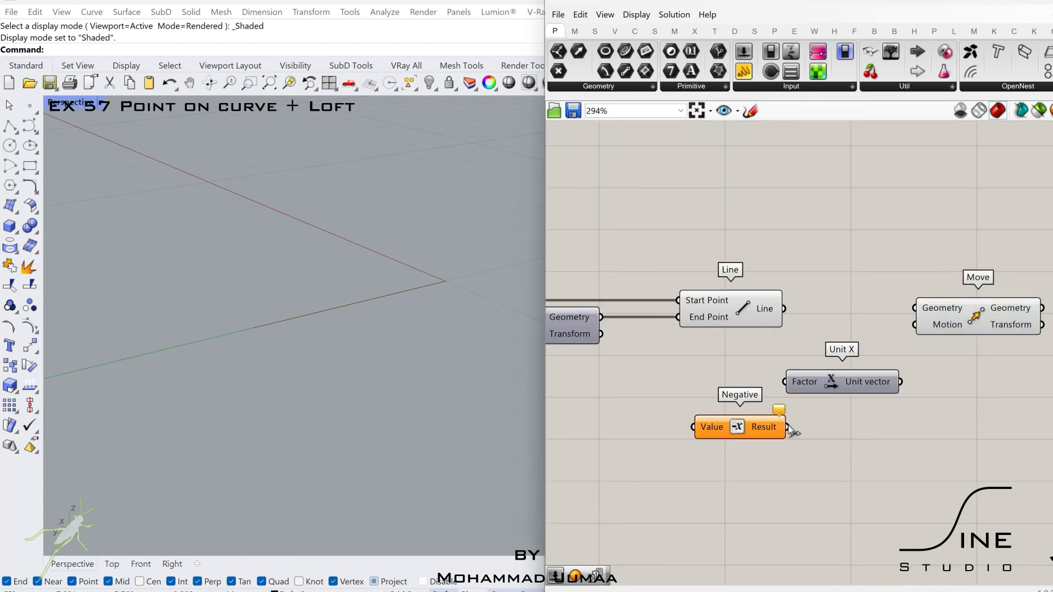
drag(952, 318, 1006, 319)
drag(888, 387, 909, 387)
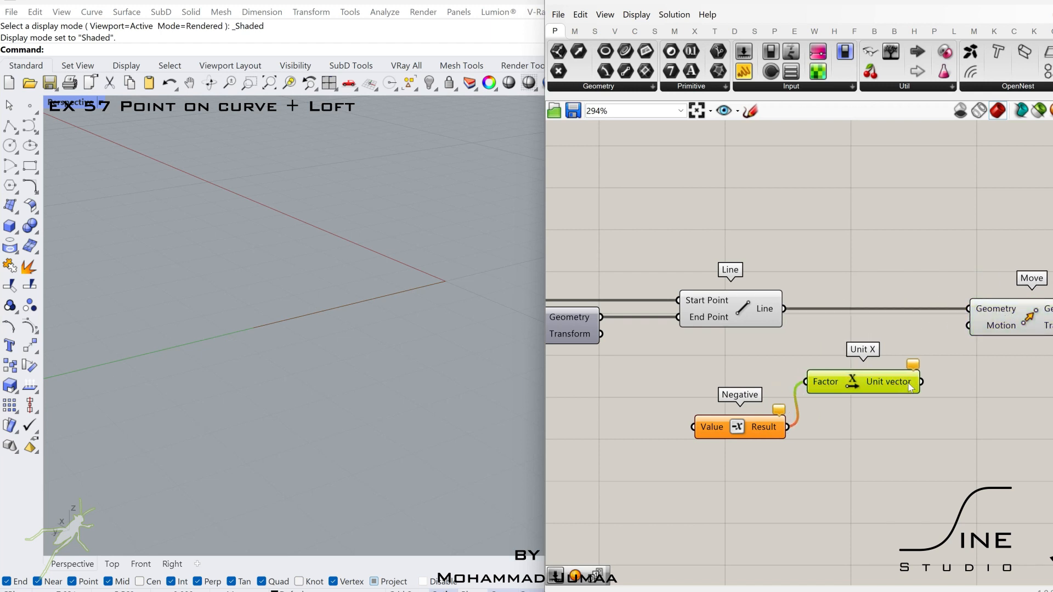
- Add a 0.06 number slider feeding both Negative and the Unit X Factor, with Unit X driving the second Move's Motion
right_drag(661, 461, 724, 446)
double_click(701, 451)
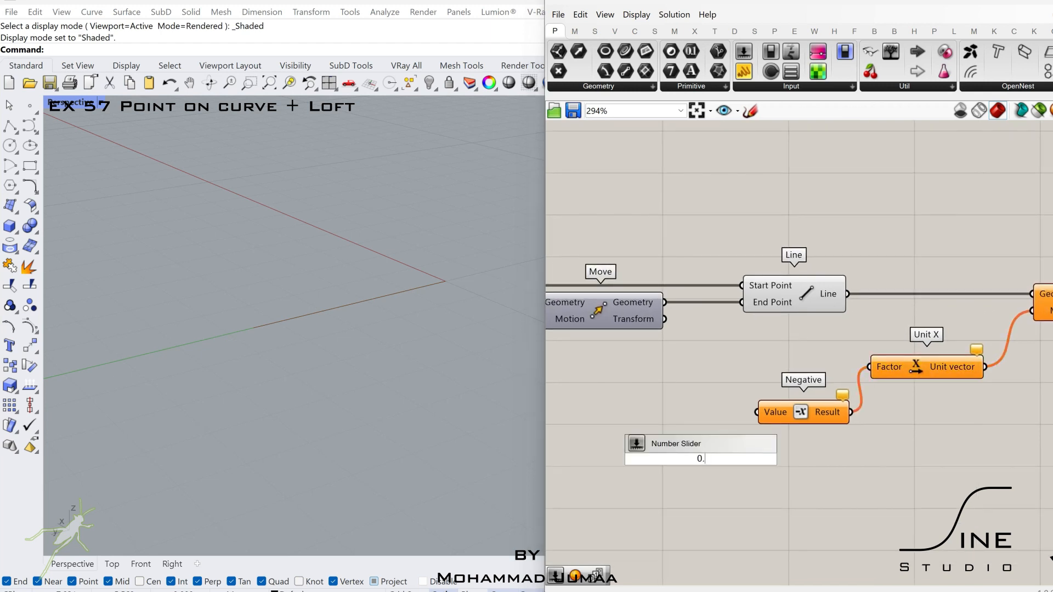
key(Return)
drag(771, 460, 755, 413)
shift+drag(863, 366, 866, 367)
- Add a Loft component and wire the second Move's Geometry output into its Curves input
right_drag(934, 317, 686, 322)
click(871, 308)
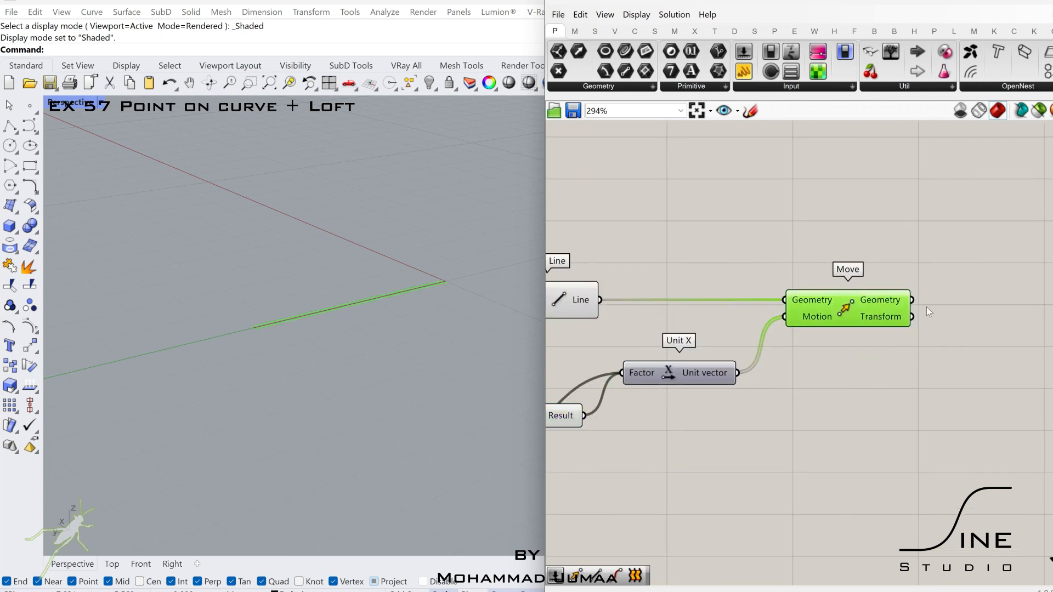
right_drag(983, 312, 938, 317)
double_click(938, 316)
text(loft)
key(Return)
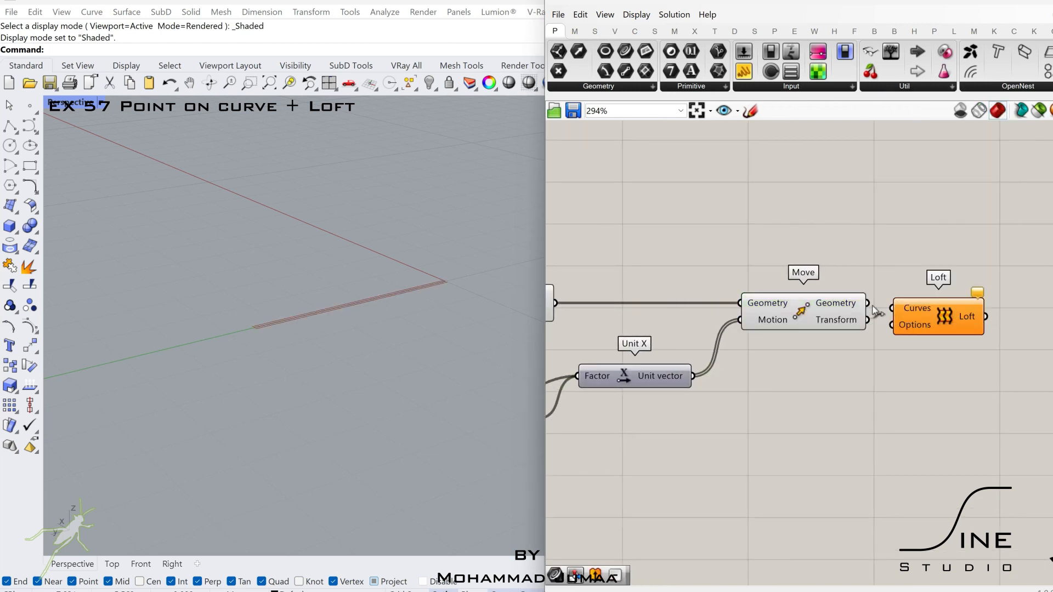
drag(865, 302, 912, 303)
- Add an Extrude component after Loft and wire the lofted surface into its Base input
right_drag(1050, 319, 931, 317)
double_click(932, 317)
text(extr)
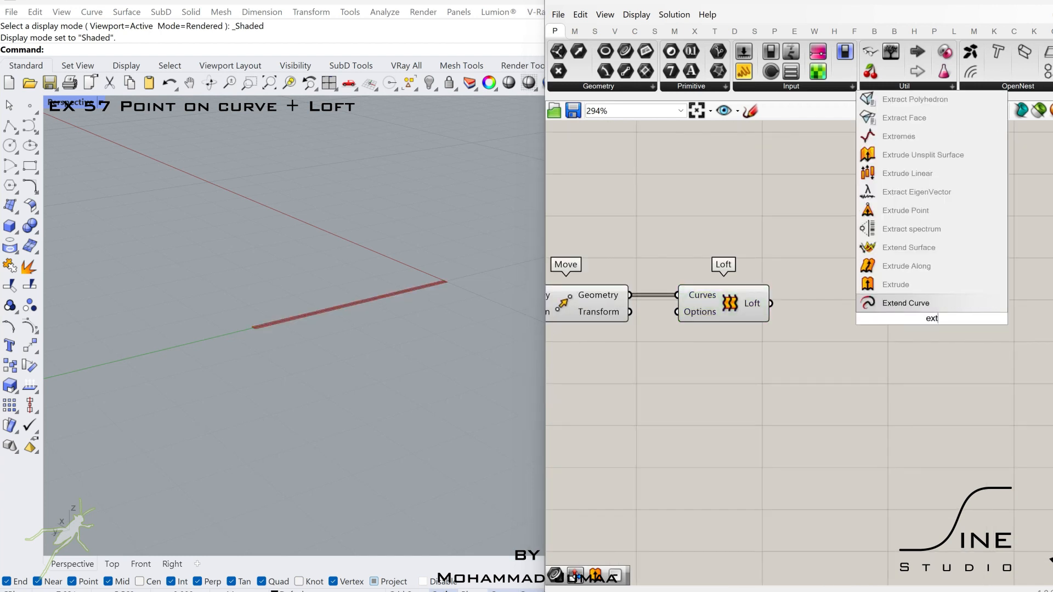
click(907, 287)
drag(771, 304, 794, 302)
drag(911, 322, 919, 315)
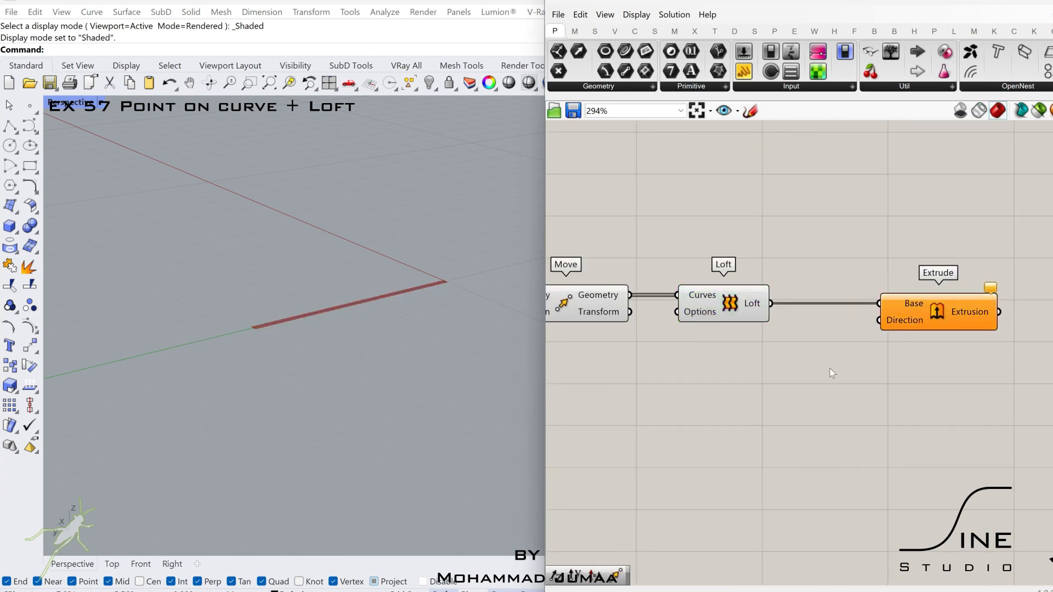
- Add a Unit Z vector and wire it into the Extrude component's Direction
double_click(829, 370)
text(z)
click(813, 352)
drag(816, 376, 880, 320)
- Wire the 0.06 number slider into the Unit Z component's Factor
right_drag(807, 346, 1014, 319)
right_drag(735, 364, 999, 356)
right_drag(729, 412, 735, 409)
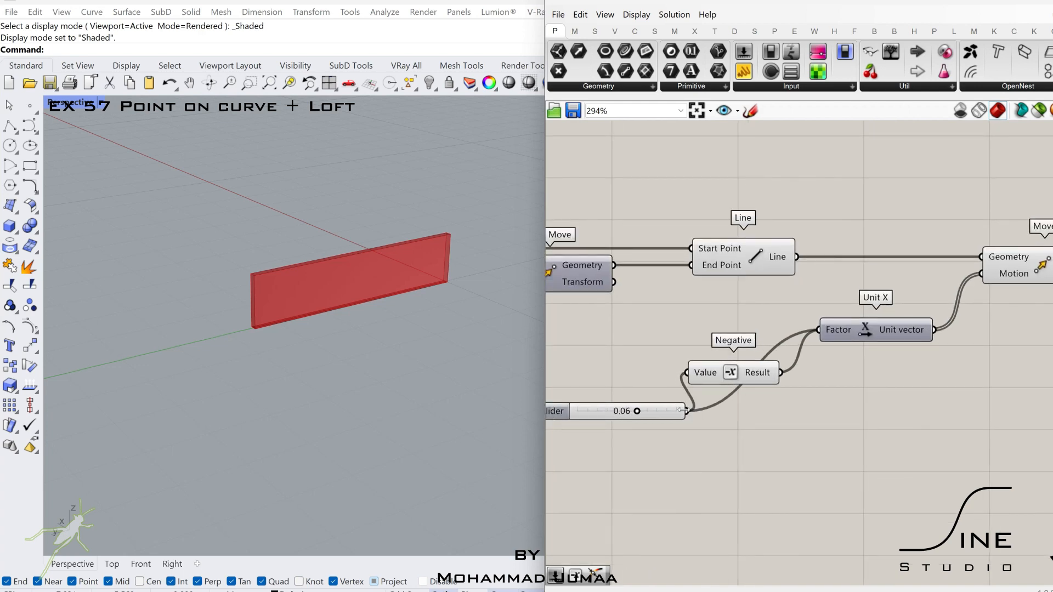
drag(677, 412, 906, 439)
scroll(751, 438, down, 2)
right_drag(907, 439, 794, 441)
drag(907, 439, 943, 372)
right_drag(939, 368, 820, 364)
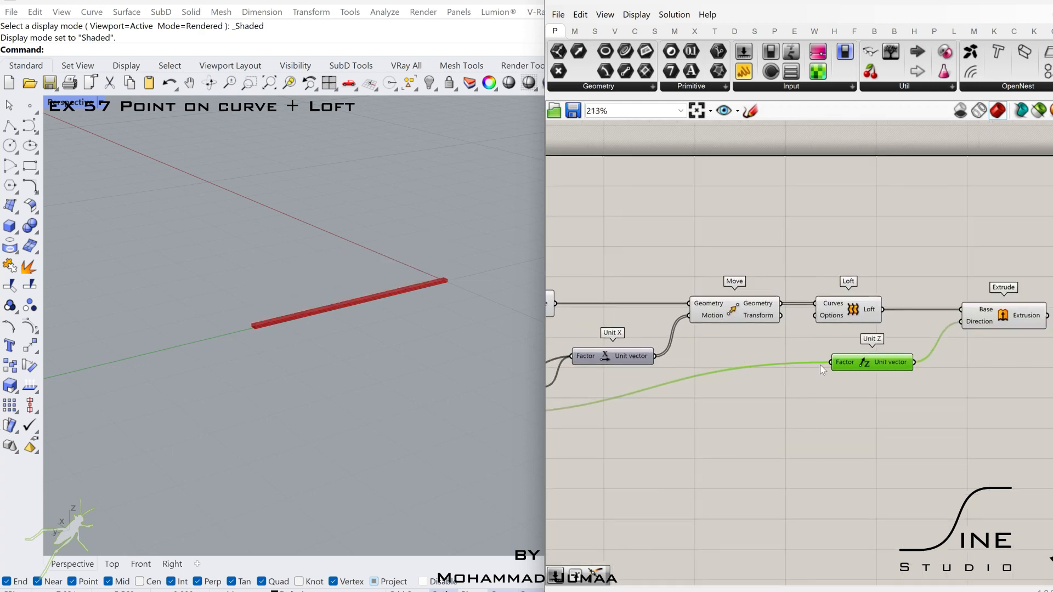
- Add a Point On Curve component below the Extrude component
scroll(888, 361, down, 2)
click(910, 356)
scroll(909, 356, up, 2)
double_click(828, 377)
text(po)
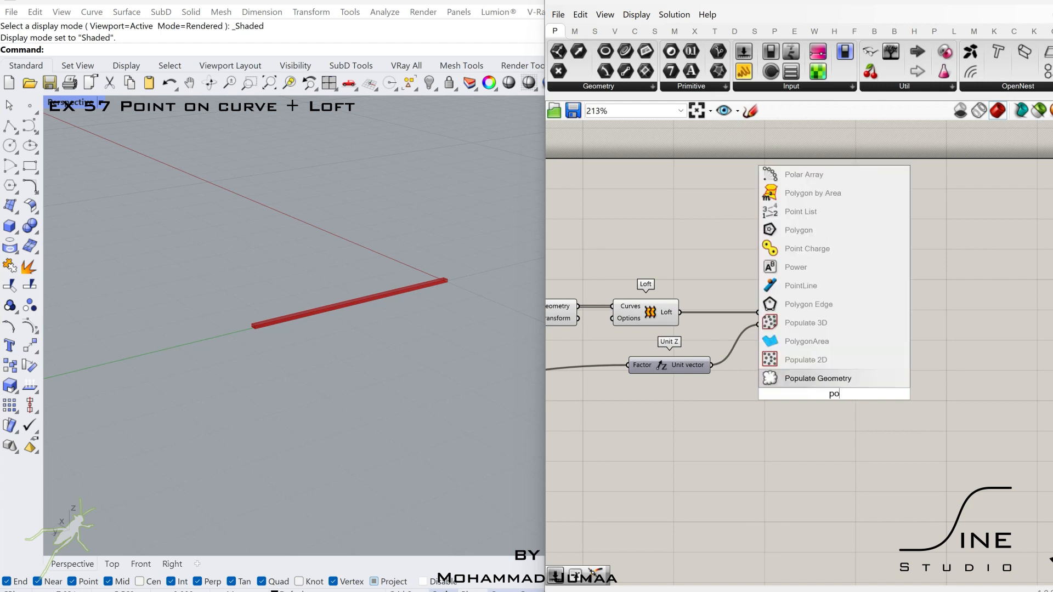
text(intoncurve)
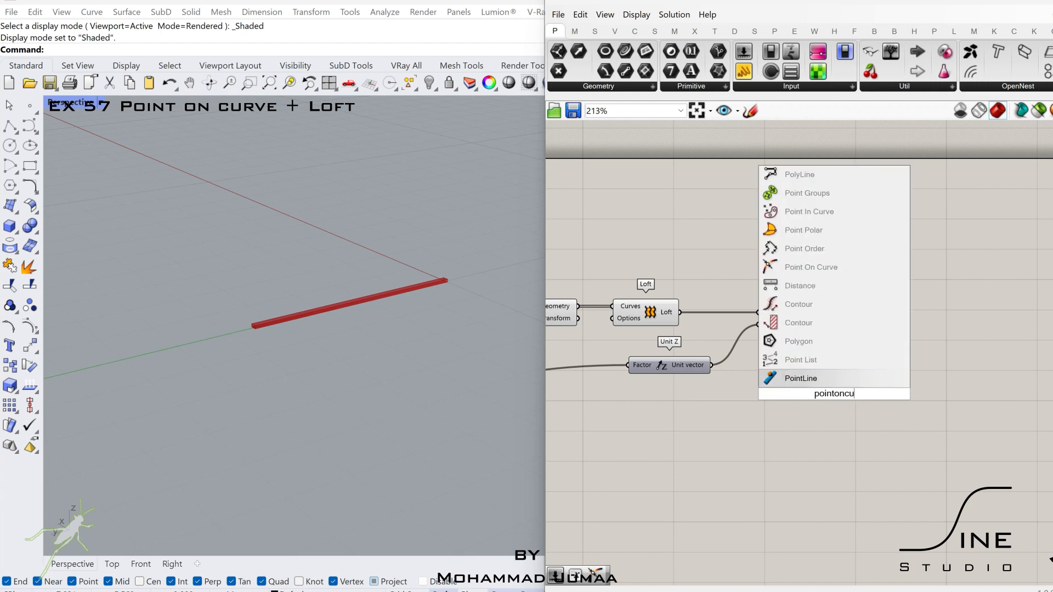
key(Return)
right_drag(788, 395, 847, 388)
- Wire the two-point Line's output into the Point On Curve component
click(595, 315)
right_drag(595, 315, 824, 319)
scroll(722, 293, down, 1)
click(637, 291)
right_drag(1034, 368, 789, 374)
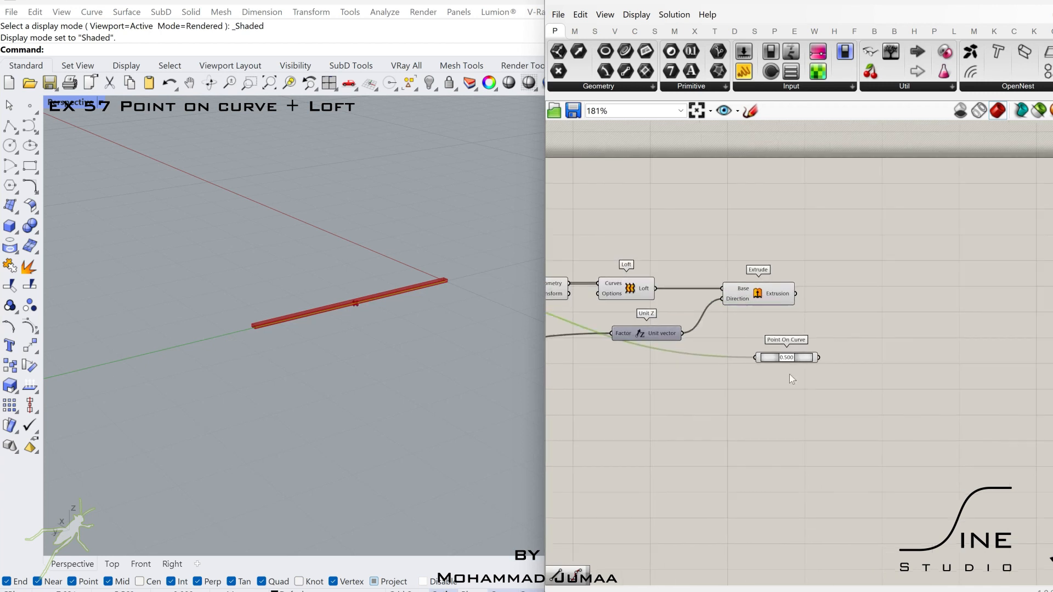
- Duplicate Point On Curve below the original, setting the original to 0.174 and the copy to 0.744
scroll(778, 361, up, 4)
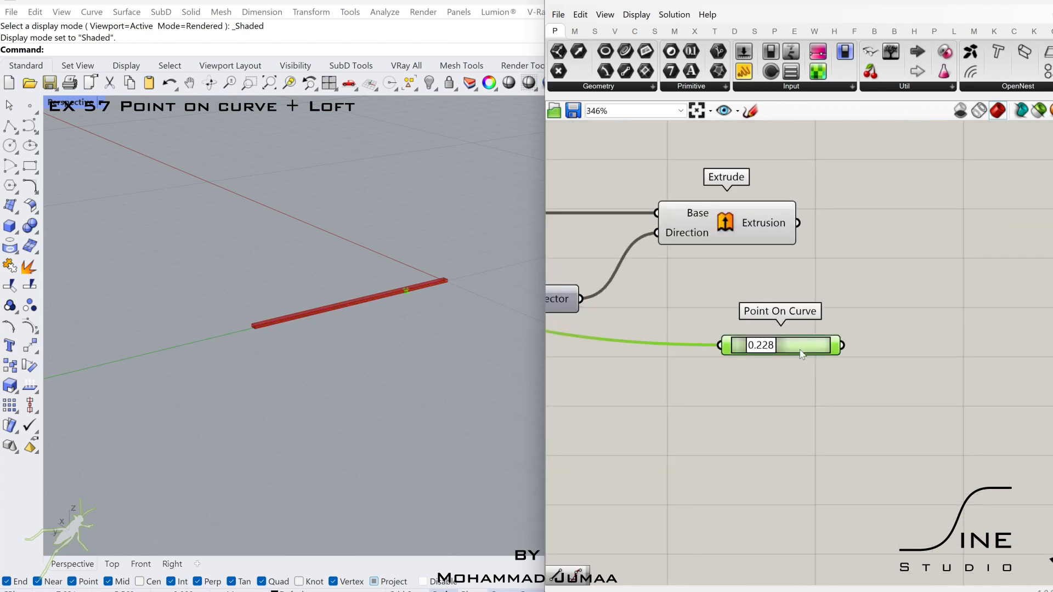
alt+drag(762, 351, 760, 399)
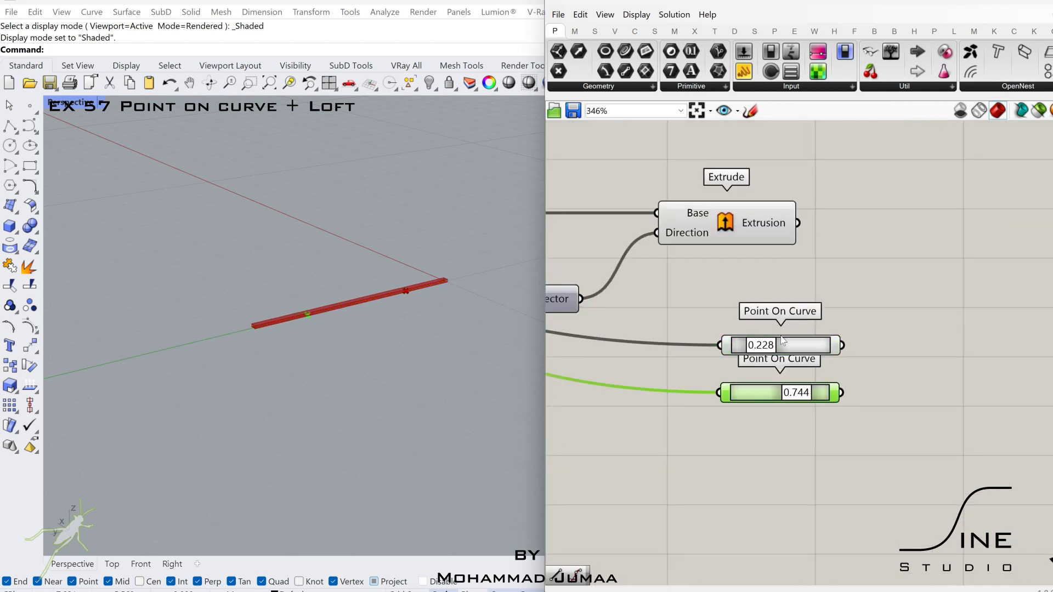
drag(801, 355, 834, 354)
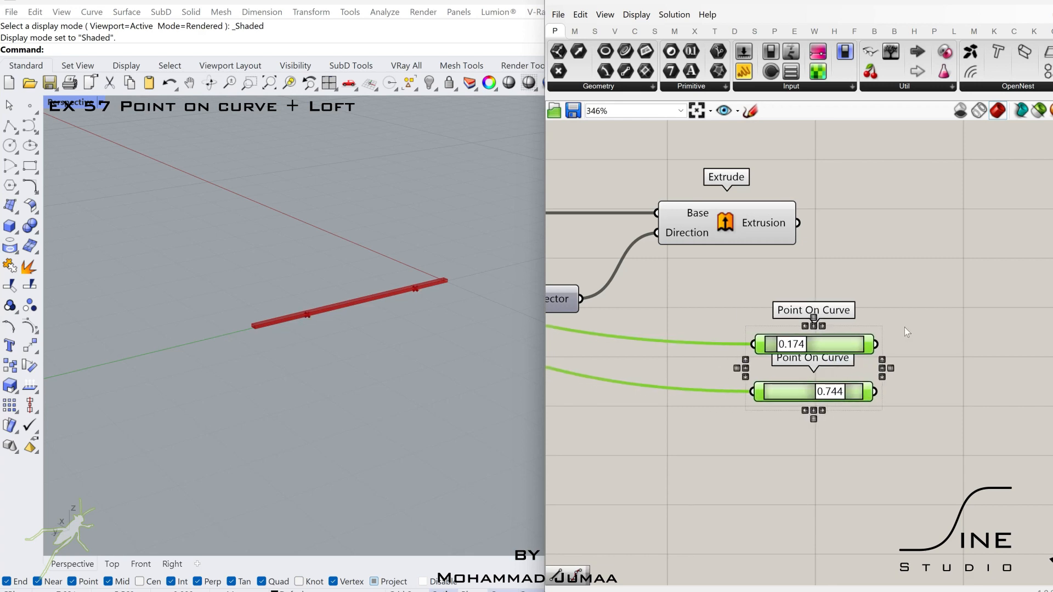
- Add a Divide Curve component below the Unit X vector and wire the two-point Line into its Curve input
scroll(849, 353, down, 5)
right_drag(625, 321, 1038, 306)
right_drag(810, 283, 883, 278)
click(661, 268)
scroll(809, 212, up, 2)
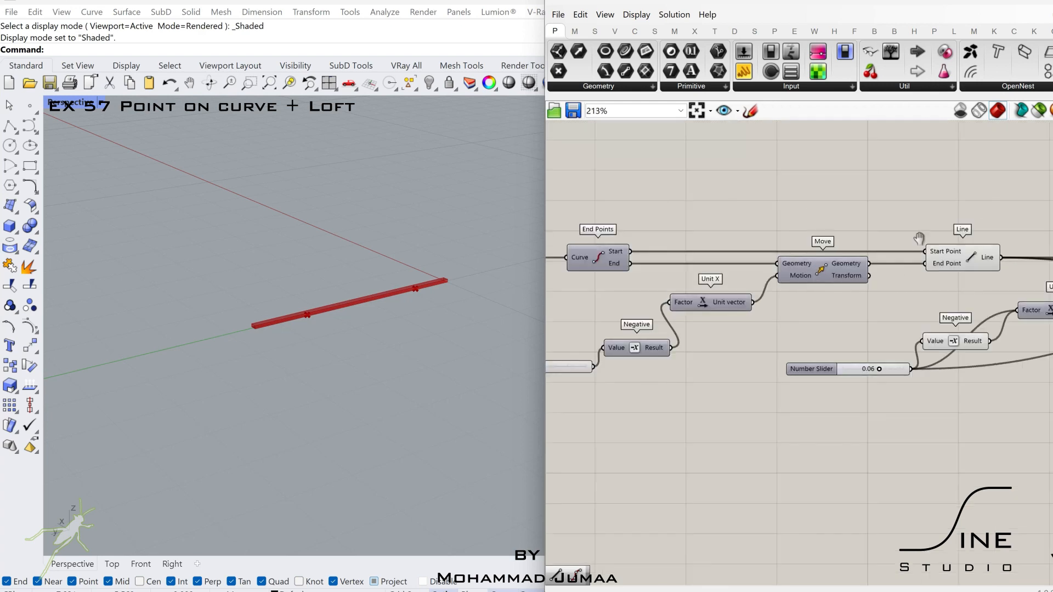
double_click(833, 251)
text(divi)
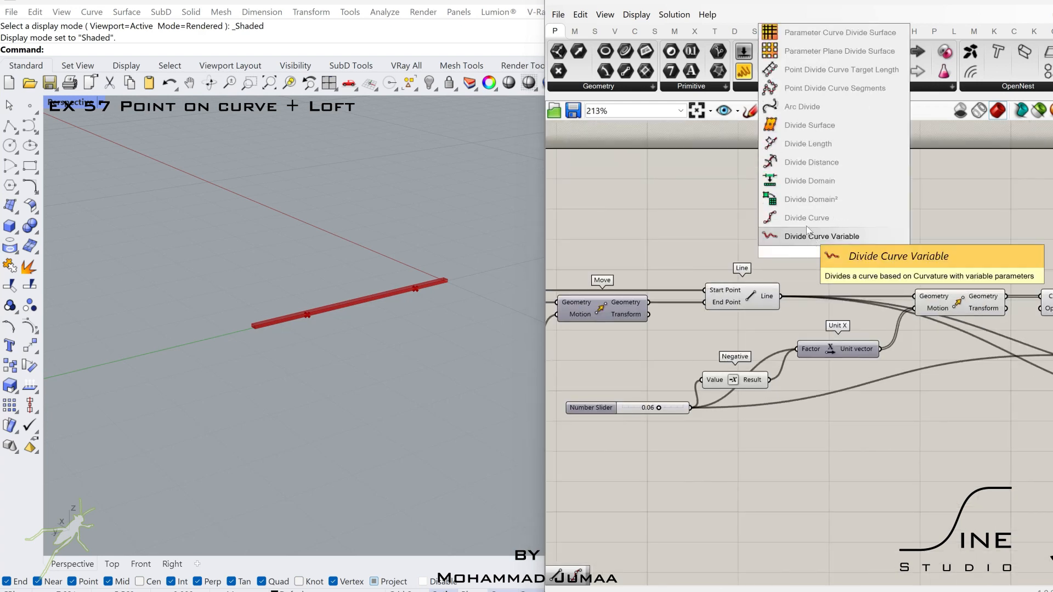
click(805, 218)
drag(793, 240, 780, 296)
drag(833, 257, 868, 459)
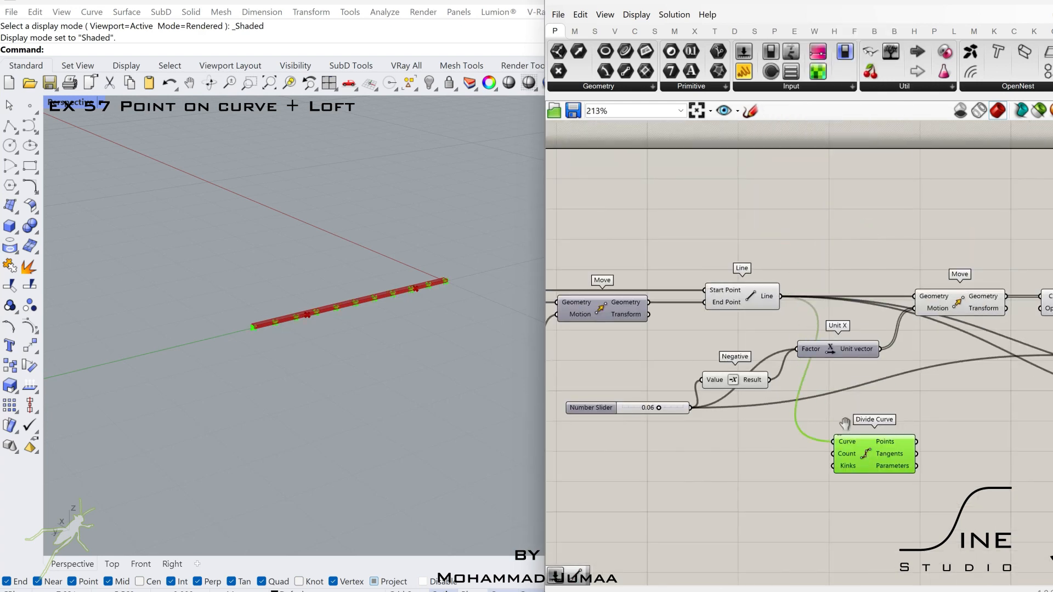
- Add a number slider set to 15 and wire it into Divide Curve's Count input
right_drag(868, 458, 768, 383)
double_click(703, 387)
text(15)
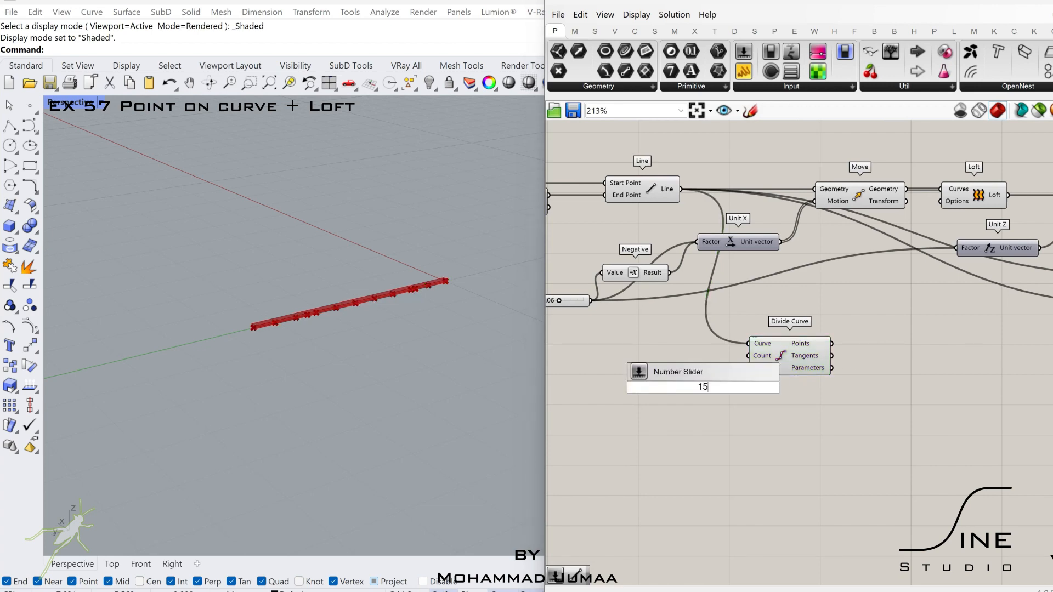
key(Return)
scroll(697, 375, up, 2)
drag(716, 371, 767, 349)
click(818, 350)
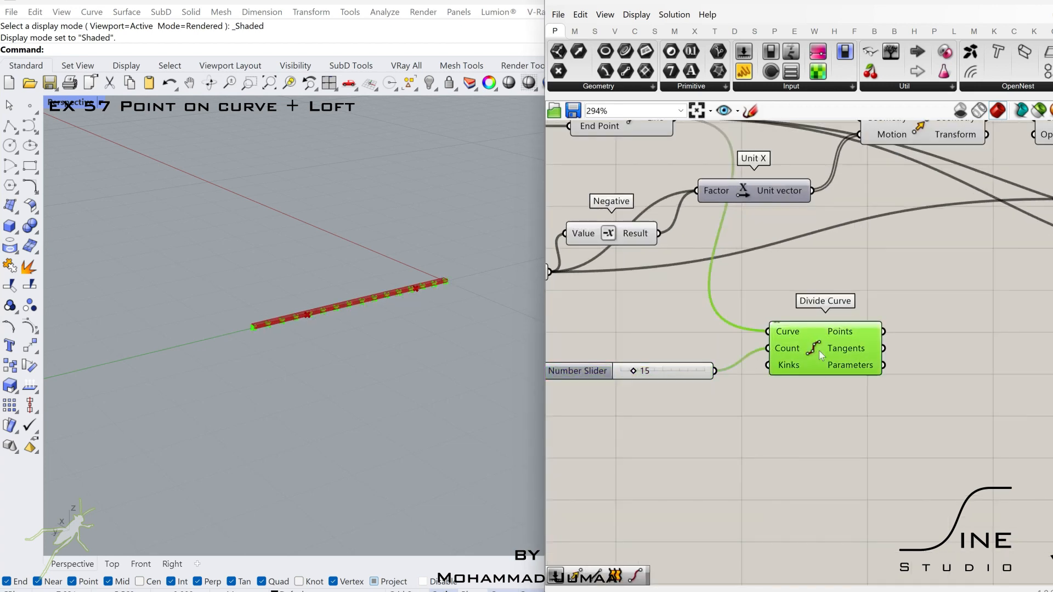
- Add a Move component and a Unit Z vector beside the Divide Curve component
right_drag(997, 357, 859, 346)
double_click(859, 345)
text(move)
click(827, 333)
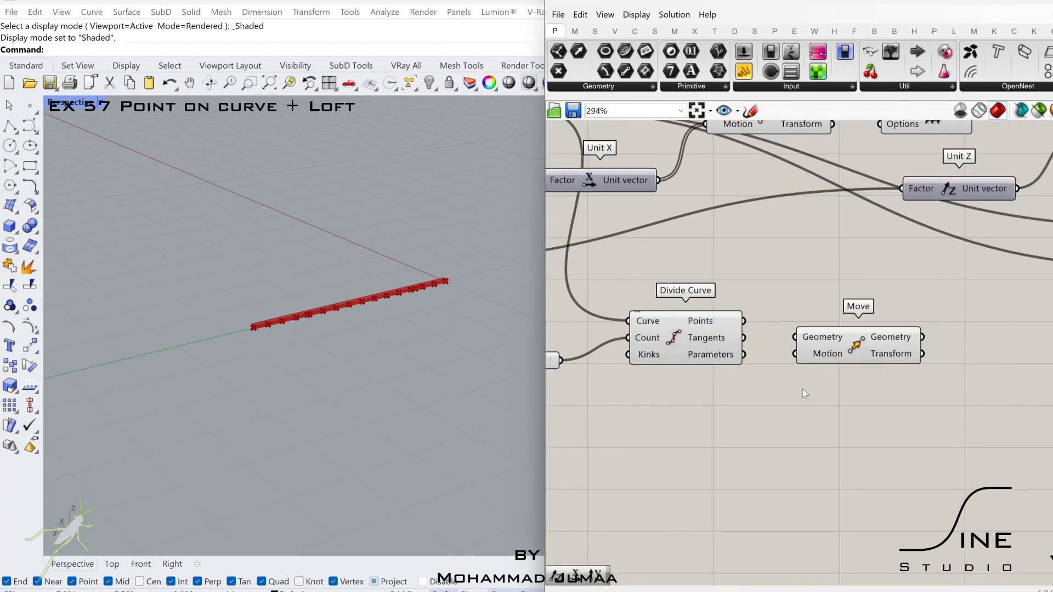
double_click(802, 389)
text(z)
click(794, 374)
- Wire Divide Curve's Points into the new Move's Geometry and the Unit Z vector into its Motion
drag(833, 351, 917, 343)
drag(867, 317, 880, 327)
drag(899, 331, 927, 325)
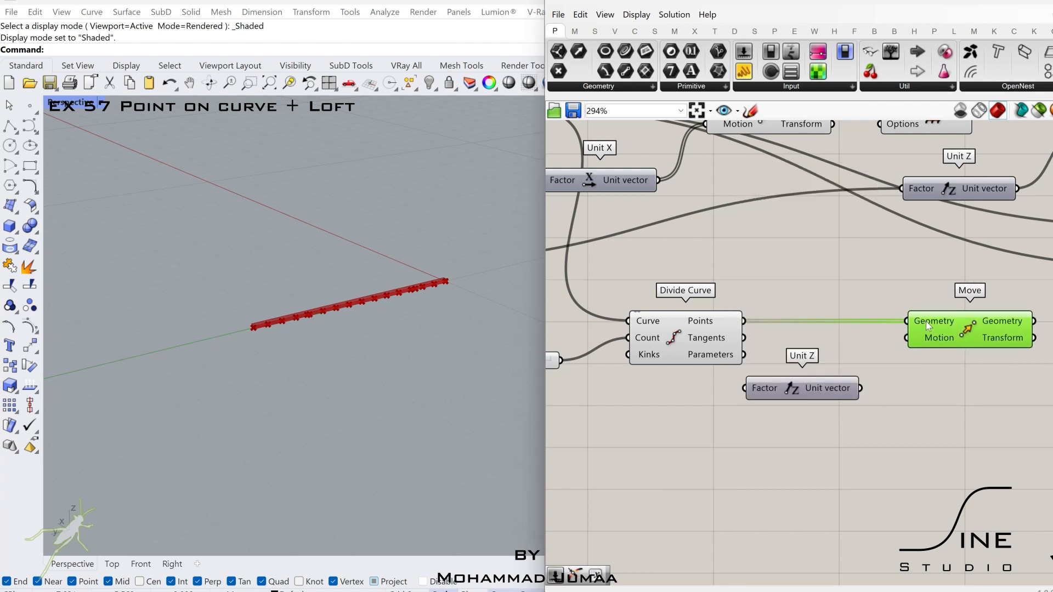
drag(790, 396, 807, 402)
click(807, 412)
right_drag(807, 411, 860, 406)
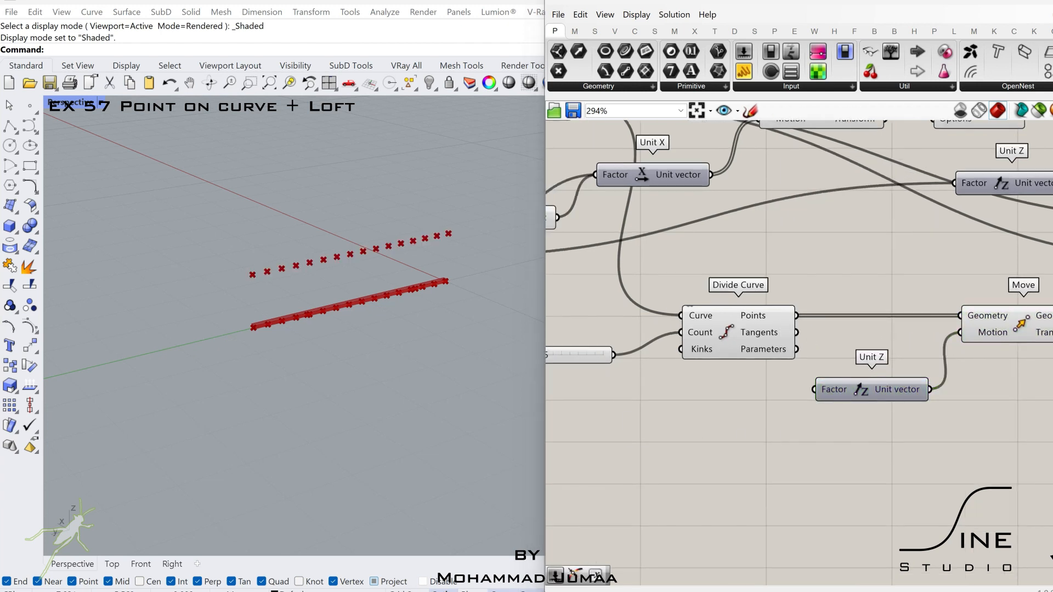
- Add a Series component below Divide Curve
double_click(699, 440)
text(ser)
click(699, 423)
right_drag(788, 421, 994, 367)
- Add an Addition component summing the 15 slider and a new slider of 1, and wire its Result into Series' Count
double_click(773, 399)
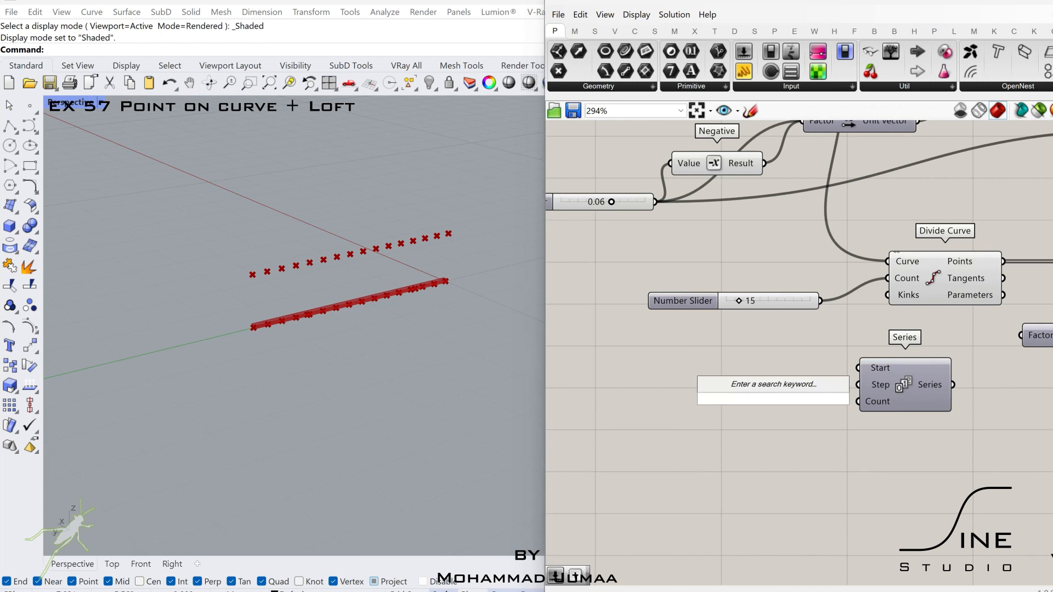
text(add)
click(730, 384)
drag(682, 300, 532, 333)
drag(667, 332, 672, 418)
double_click(681, 419)
text(1)
key(Return)
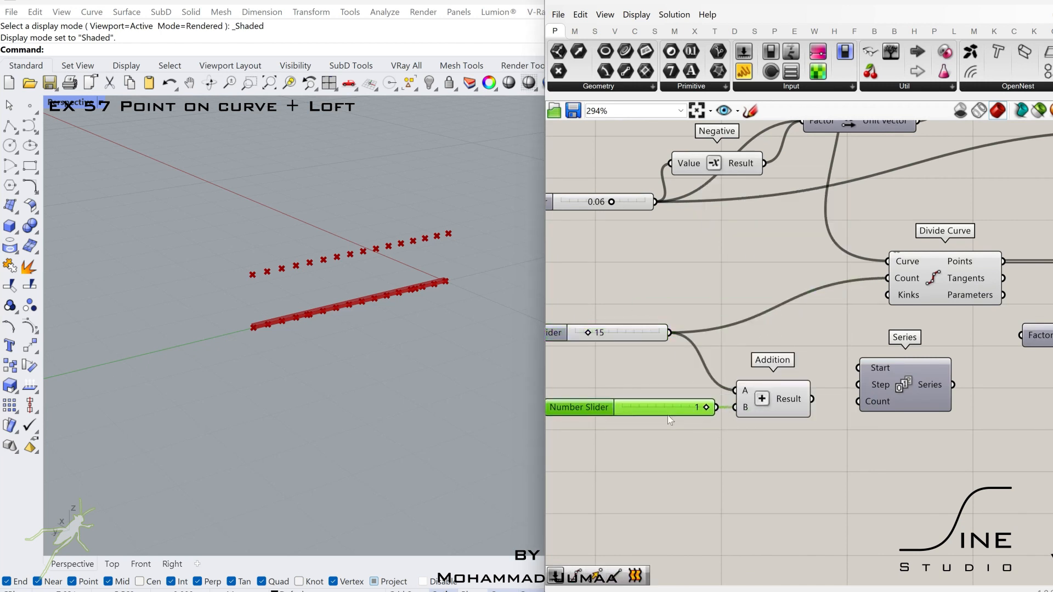
drag(901, 403, 905, 401)
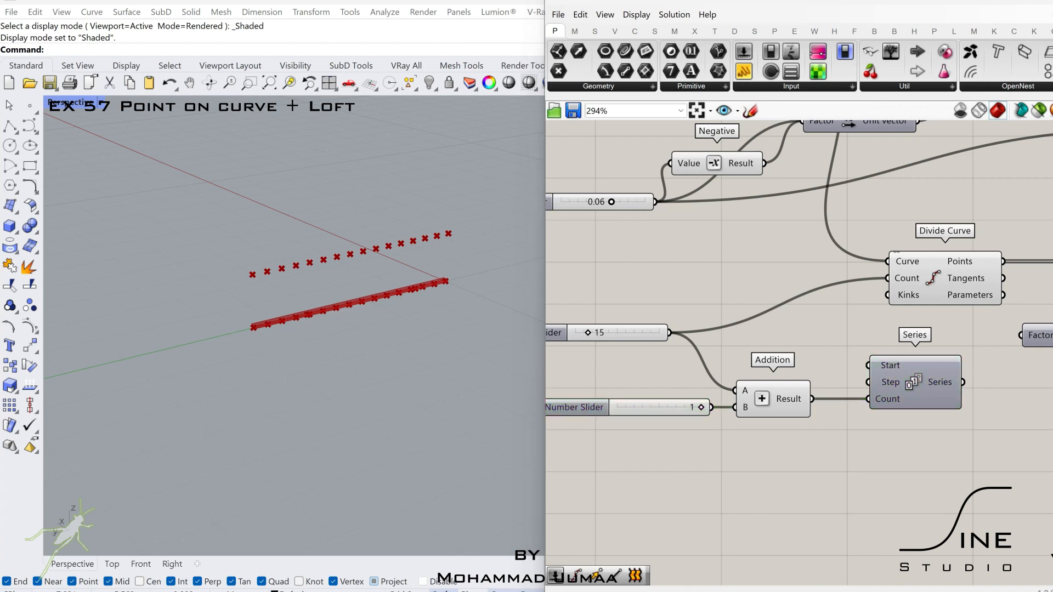
- Add a number slider set to 0.15 and wire it into the Step input of Series
double_click(853, 428)
text(0.15)
key(Return)
drag(904, 439, 868, 383)
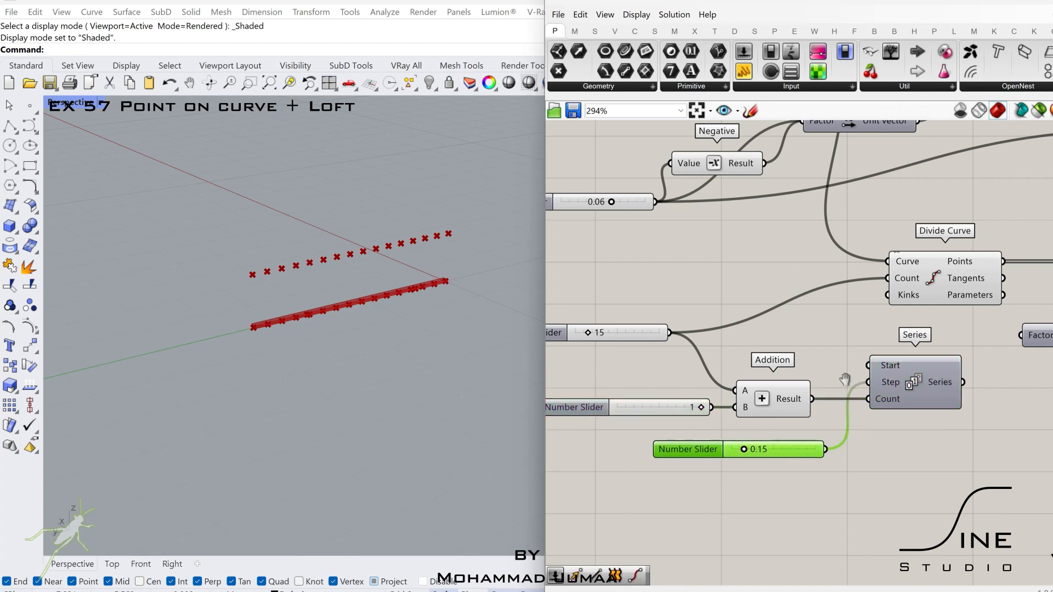
- Wire the Series output into the Factor of the Unit Z vector that drives the divided points' Move
right_drag(844, 380, 717, 383)
drag(835, 384, 895, 339)
right_drag(828, 331, 655, 350)
click(932, 296)
right_drag(709, 417, 855, 390)
click(855, 390)
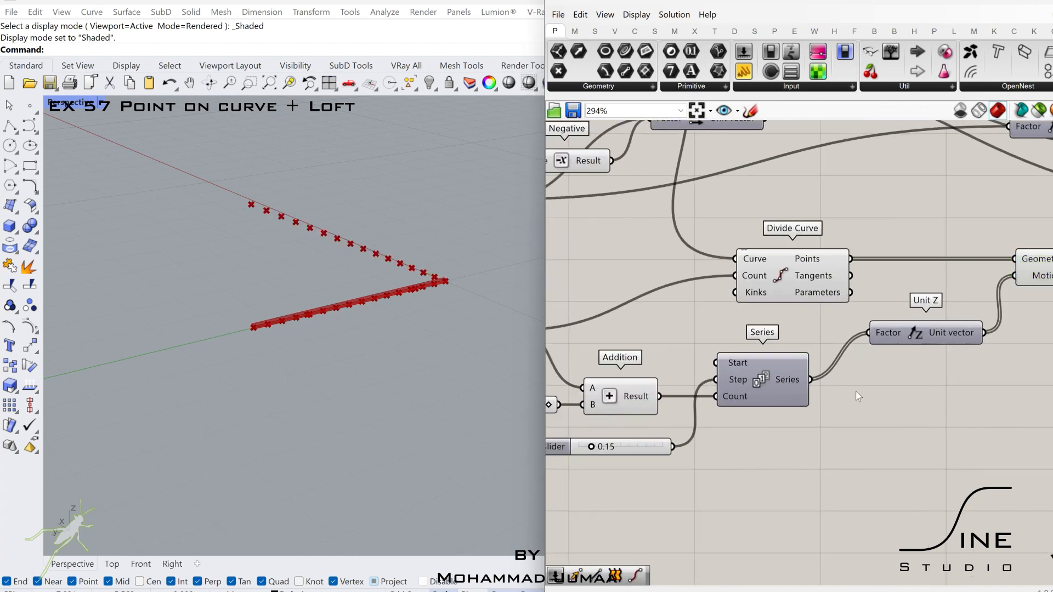
- Insert a Negative component between Series and the Unit Z vector's Factor
double_click(858, 396)
text(negative)
click(811, 384)
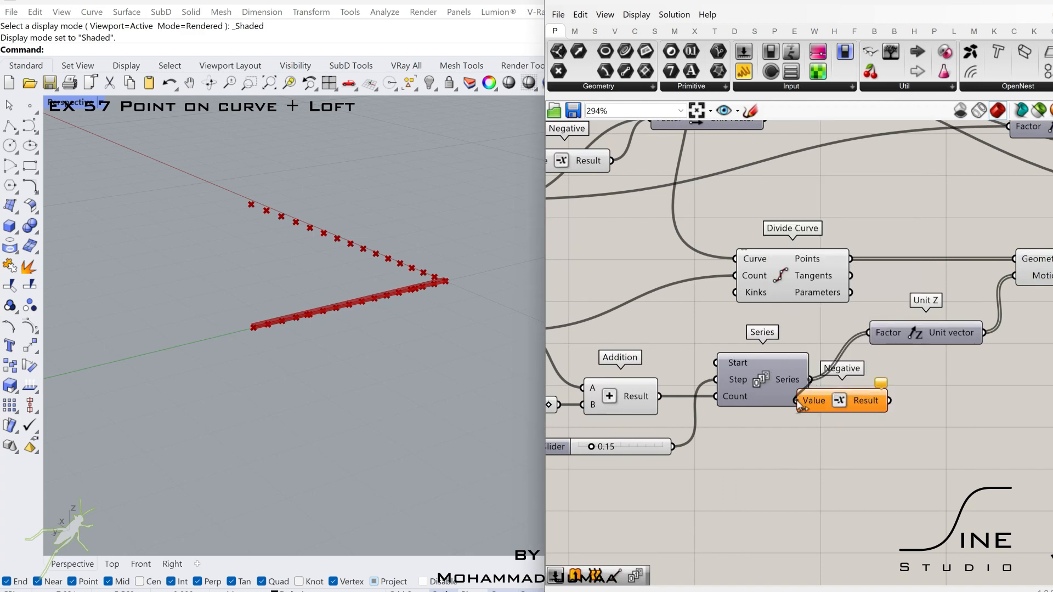
drag(831, 409, 865, 389)
right_drag(938, 328, 773, 331)
drag(992, 353, 789, 274)
drag(795, 334, 949, 335)
click(781, 396)
drag(726, 384, 752, 383)
- Add a second Move component near Divide Curve for another copy of the divided points
click(642, 288)
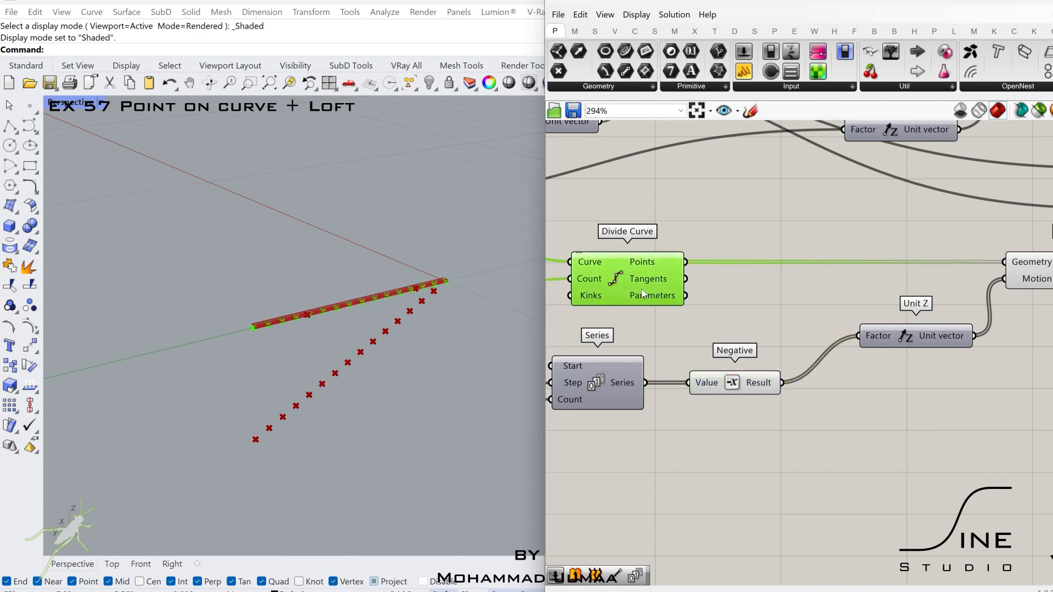
scroll(644, 286, down, 2)
right_drag(647, 284, 664, 368)
click(769, 382)
double_click(774, 383)
text(move)
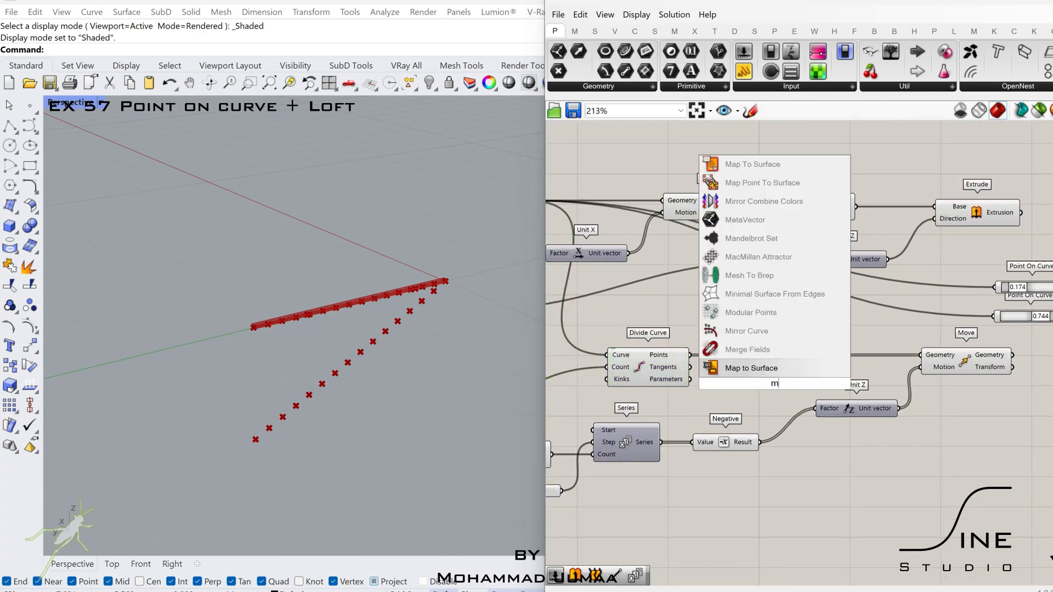
key(Return)
- Add another Unit Z vector and wire it into the second Move's Motion, with Divide Curve's Points as its Geometry
double_click(703, 401)
text(unit z)
key(Return)
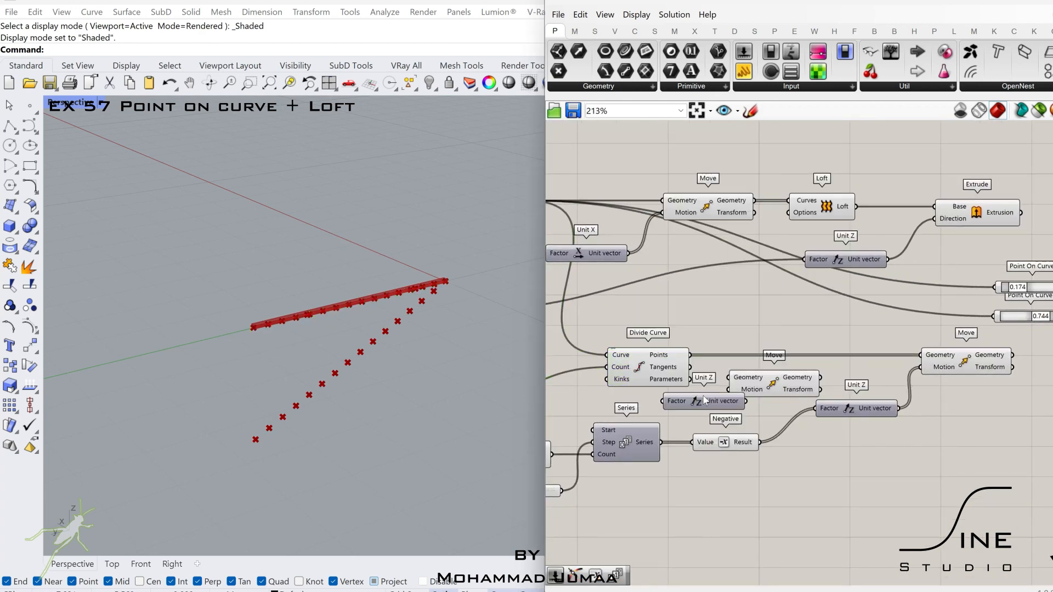
drag(736, 379, 877, 485)
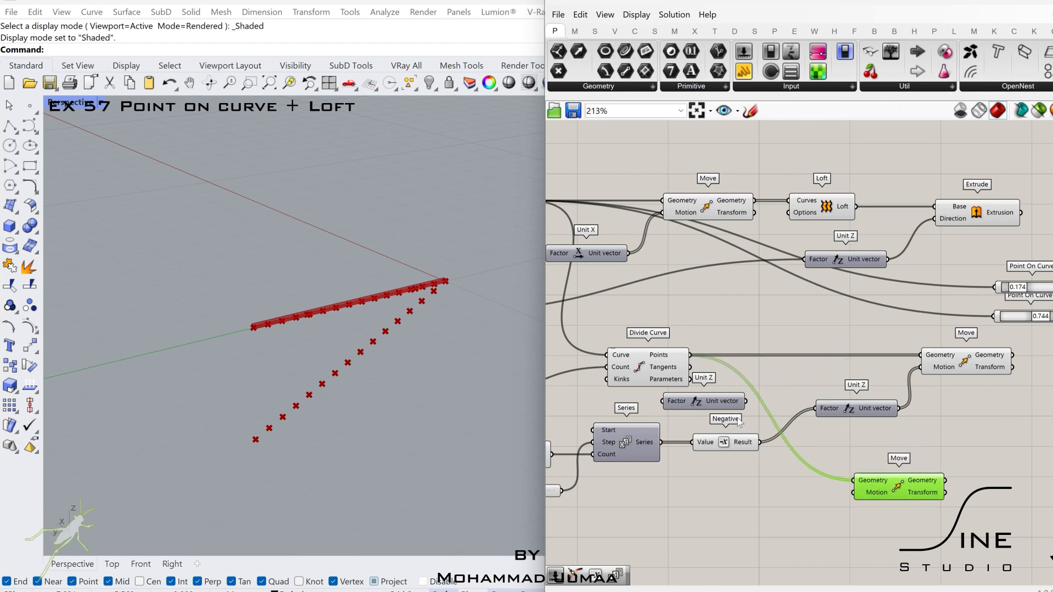
drag(714, 402, 854, 493)
- Add a number slider set to 0.9 and wire it into the Factor of the second Move's Unit Z vector
right_drag(702, 532, 769, 502)
double_click(768, 503)
text(0)
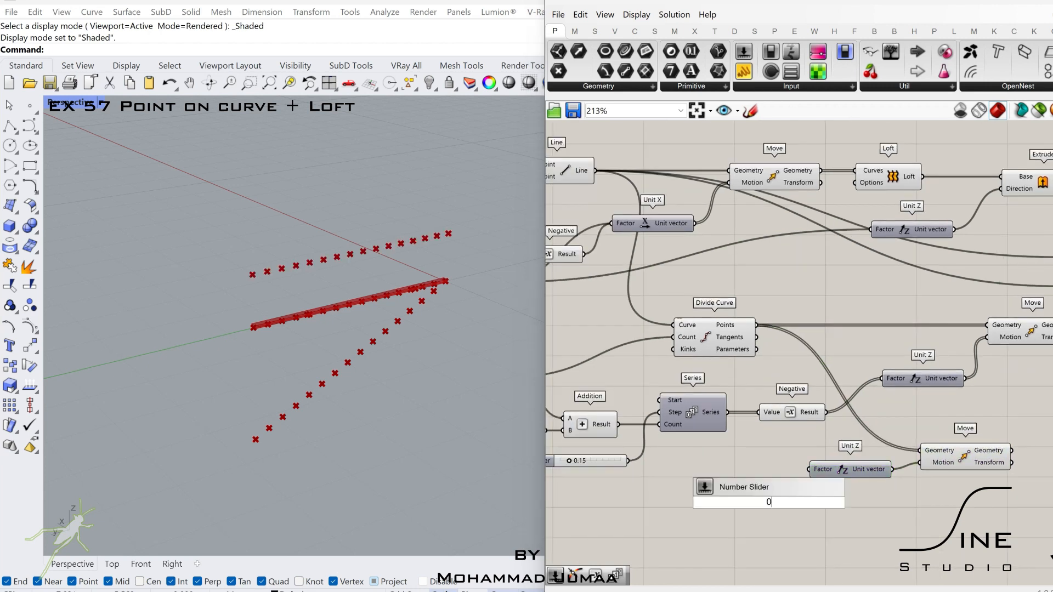
text(.9)
key(Return)
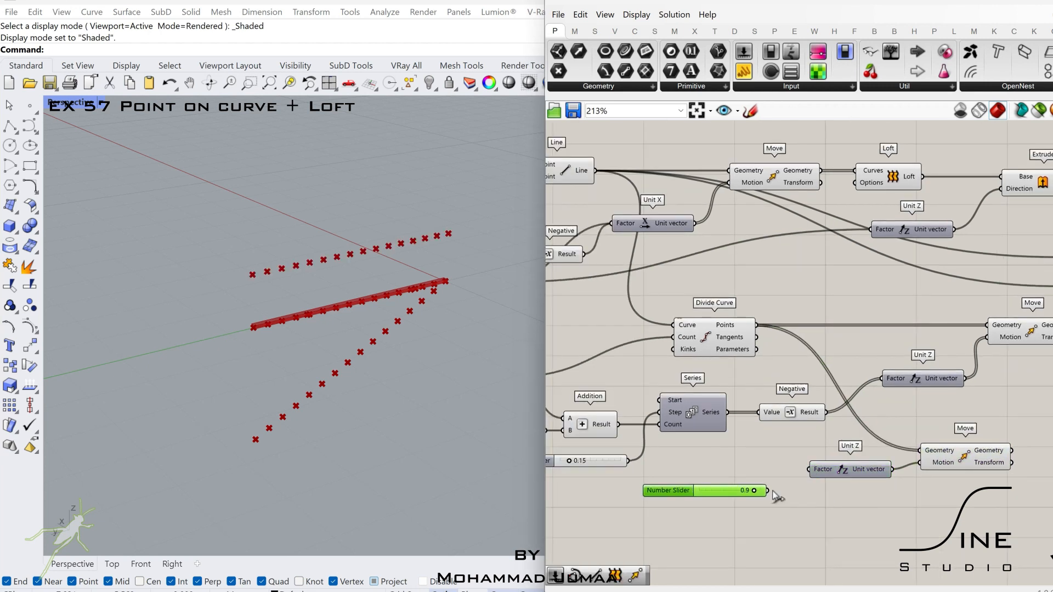
drag(769, 491, 806, 472)
right_drag(737, 508, 695, 509)
drag(688, 494, 677, 499)
right_drag(851, 452, 768, 452)
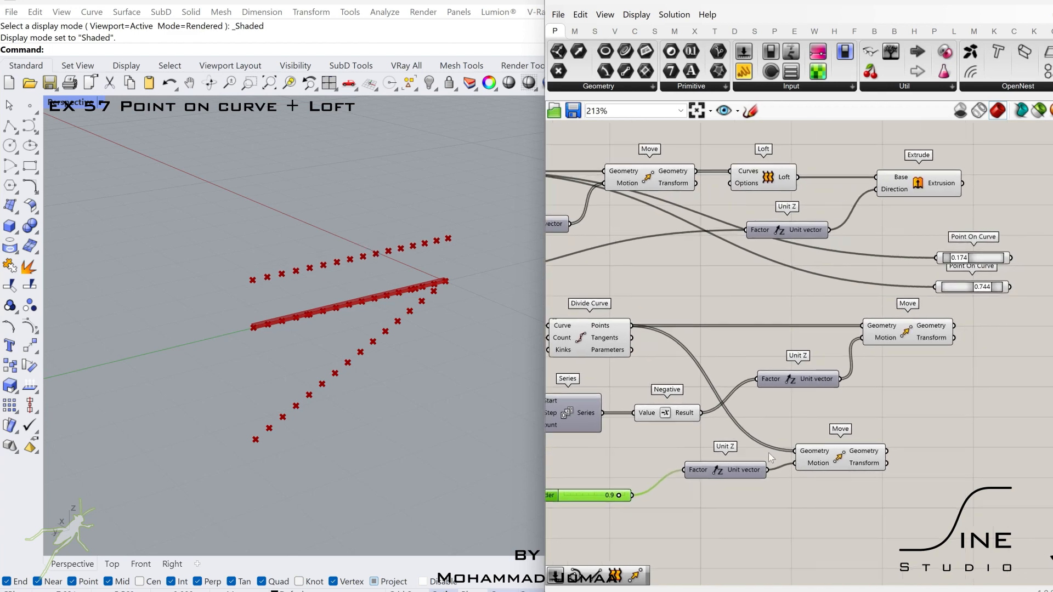
- Shift the group with the 0.06 slider, Negative, Unit X, Move, Loft and Extrude farther away from the two-point Line
scroll(768, 453, down, 3)
right_drag(762, 361, 885, 376)
scroll(855, 338, up, 2)
drag(1030, 232, 789, 328)
right_drag(567, 364, 715, 350)
shift+click(714, 351)
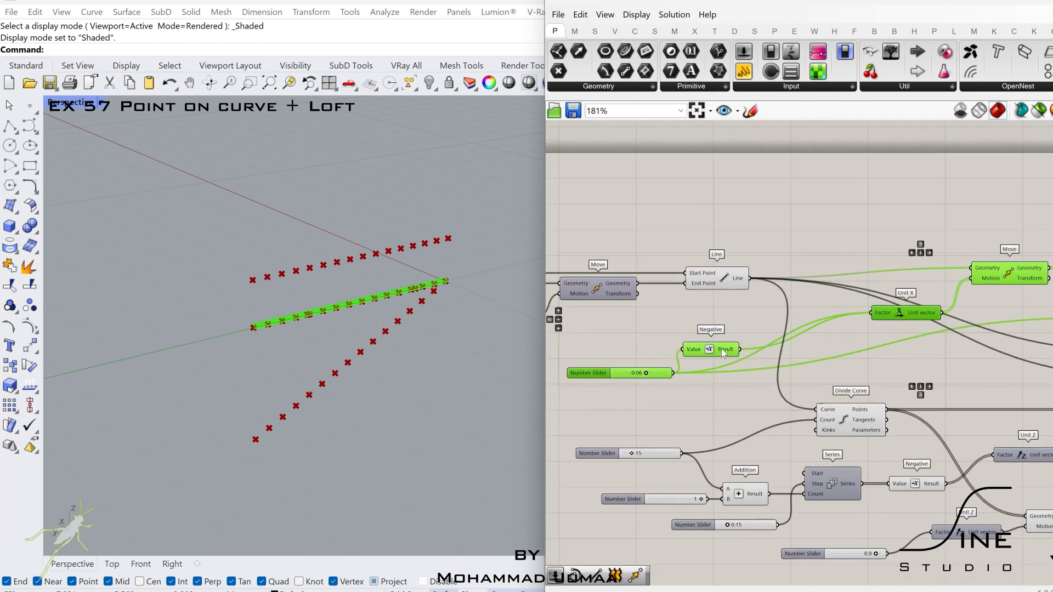
drag(721, 350, 825, 340)
right_drag(830, 312, 702, 302)
click(738, 279)
right_drag(830, 278, 724, 284)
- Add an Interpolate component and wire the second Move's Geometry output into its Vertices
double_click(853, 499)
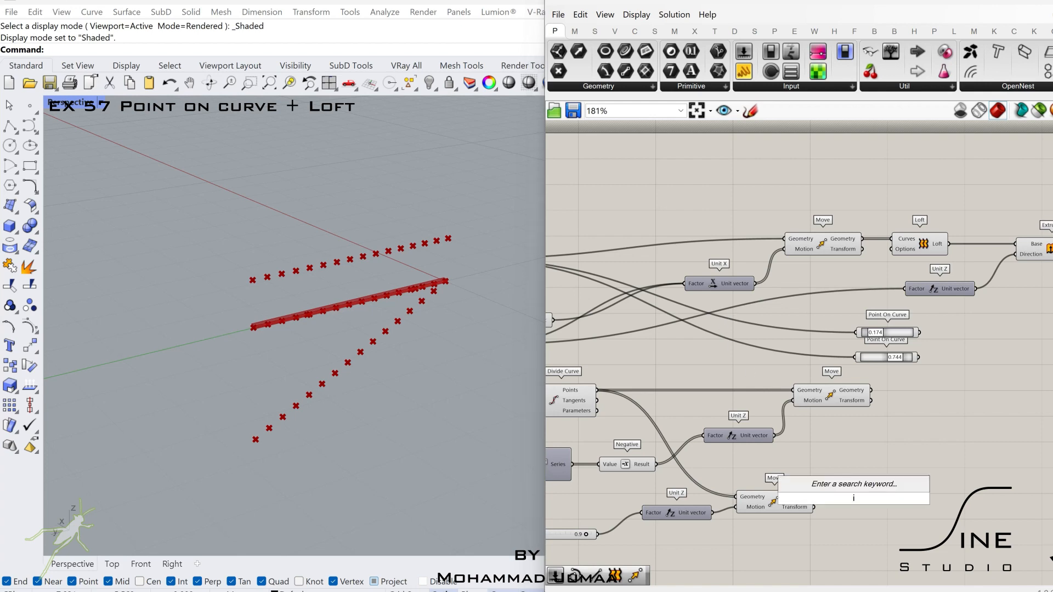
text(in)
click(827, 317)
scroll(818, 503, up, 4)
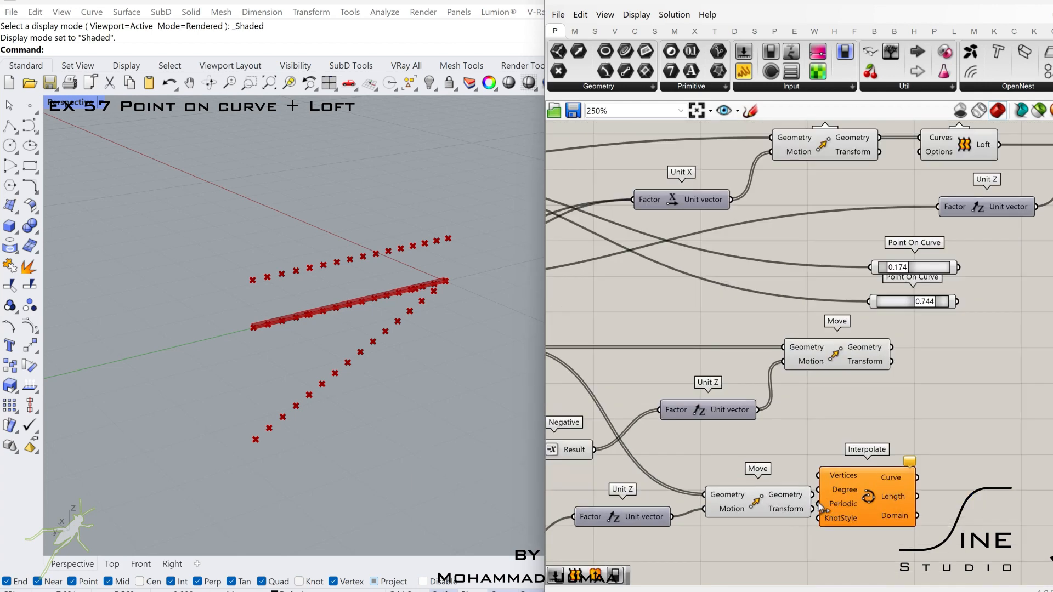
drag(888, 495, 924, 507)
drag(810, 492, 856, 480)
- Replace the Line input of the Move feeding the Loft with the Interpolate component's Curve
scroll(902, 485, down, 4)
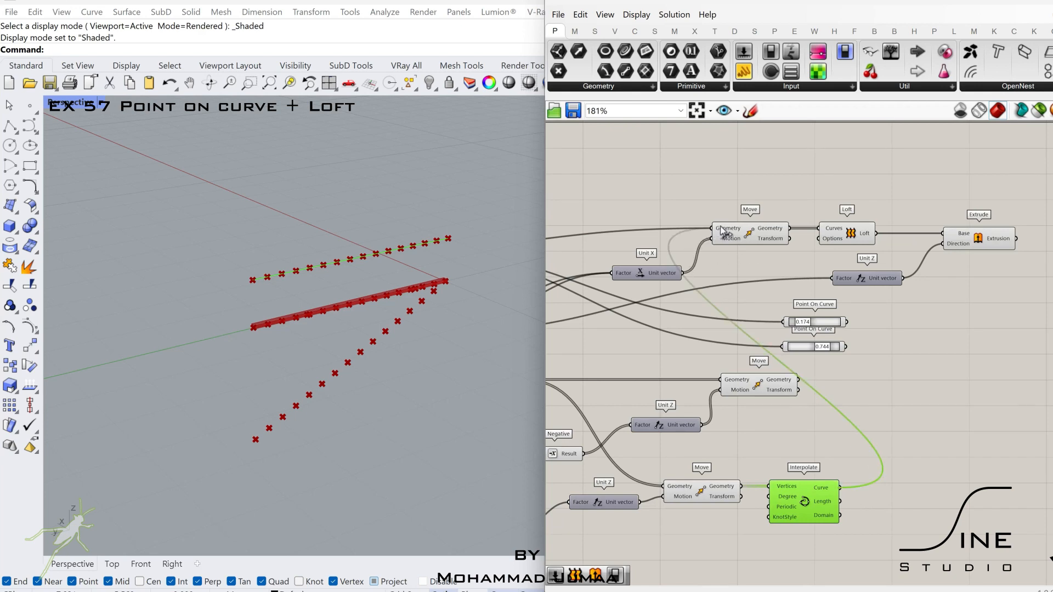
click(737, 234)
right_drag(742, 282, 848, 226)
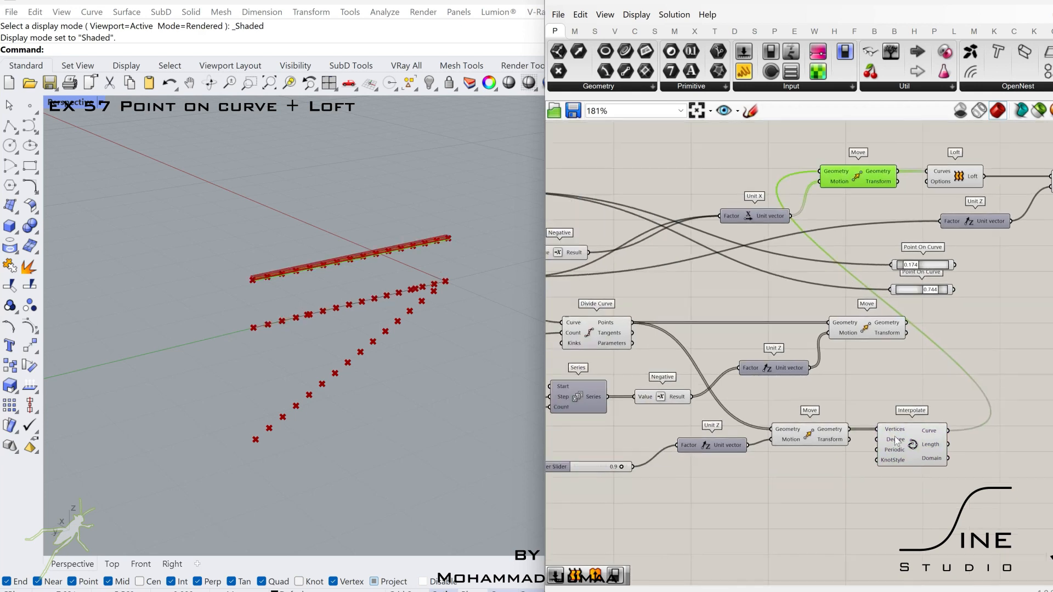
- Wire Interpolate's Curve into both Point On Curve components in place of the Line, and relocate them beside Interpolate
click(898, 432)
scroll(895, 431, down, 2)
right_drag(780, 432, 884, 433)
right_drag(1019, 281, 945, 292)
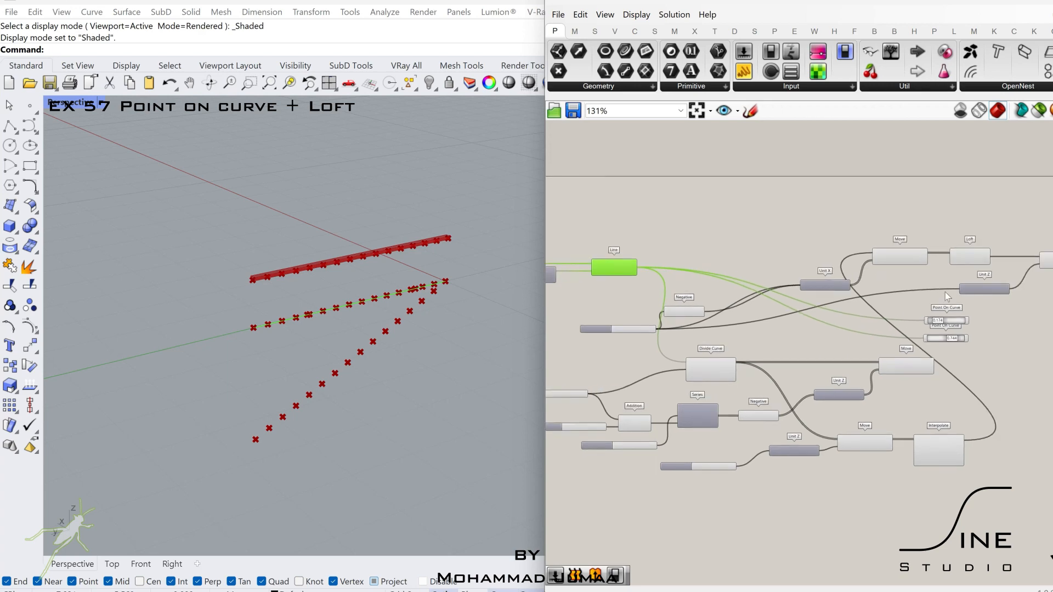
scroll(951, 294, up, 4)
click(935, 341)
scroll(935, 371, down, 1)
right_drag(936, 375, 868, 368)
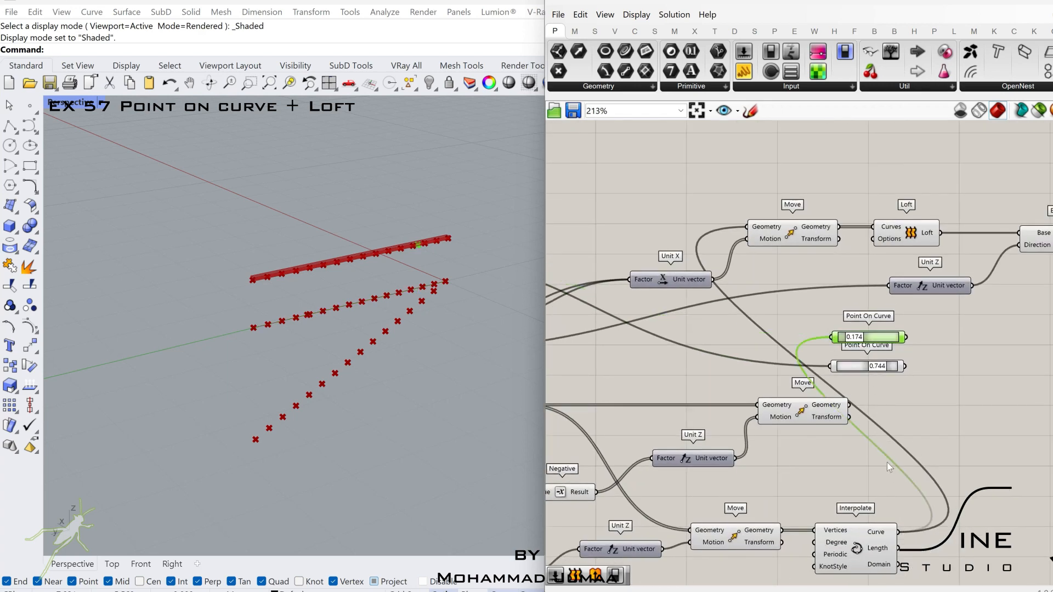
drag(876, 336, 1001, 508)
- Turn off the preview of the components from the first Move and Line through Divide Curve and Series
scroll(995, 504, down, 3)
right_drag(771, 338, 858, 328)
scroll(858, 327, down, 1)
drag(836, 283, 647, 574)
middle_click(740, 437)
click(781, 394)
scroll(781, 394, down, 1)
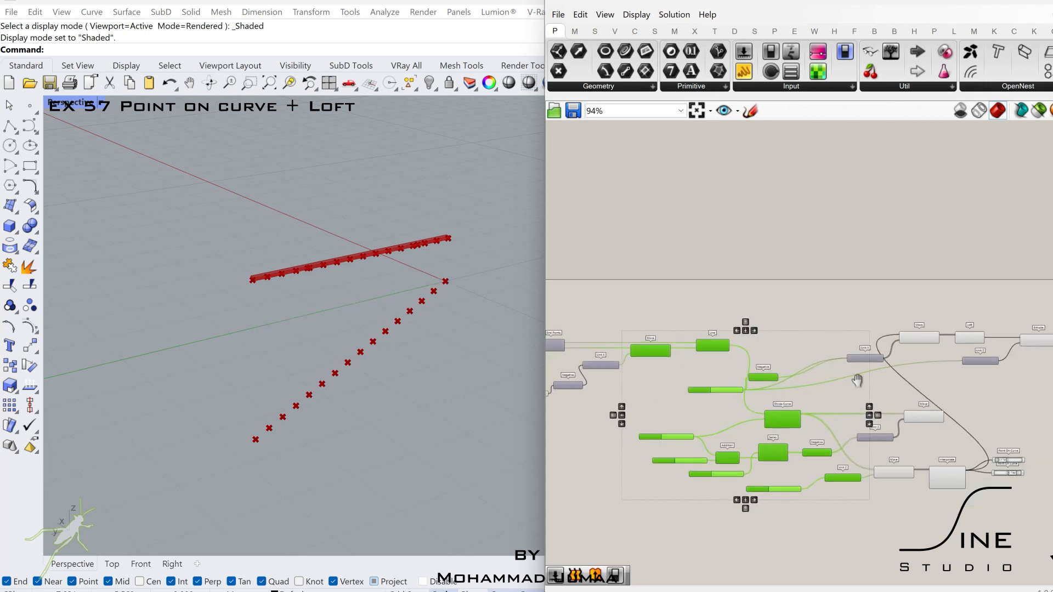
- Select all components of the definition
right_drag(858, 380, 795, 352)
drag(889, 488, 770, 300)
middle_click(857, 317)
scroll(930, 346, down, 2)
right_drag(929, 347, 965, 276)
click(981, 304)
scroll(980, 304, down, 1)
drag(931, 277, 632, 279)
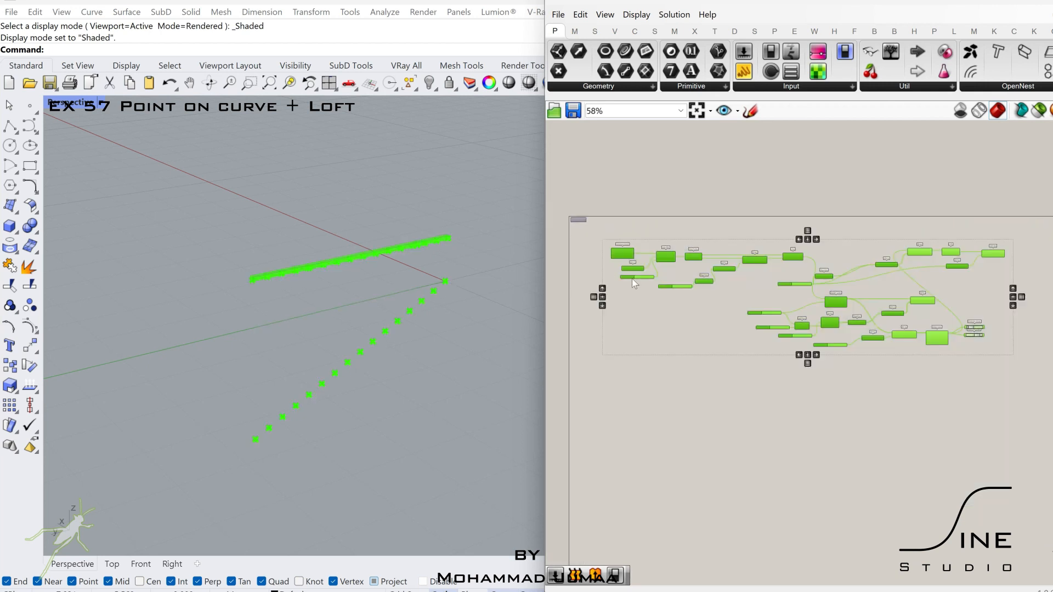
- Duplicate the definition below the original without the 15, 1, 0.15 and 0.9 sliders, so the copy shares them
scroll(627, 288, up, 5)
scroll(941, 349, down, 1)
mouse_move(942, 349)
right_down()
mouse_move(771, 328)
mouse_move(674, 289)
right_up()
right_drag(801, 324, 741, 326)
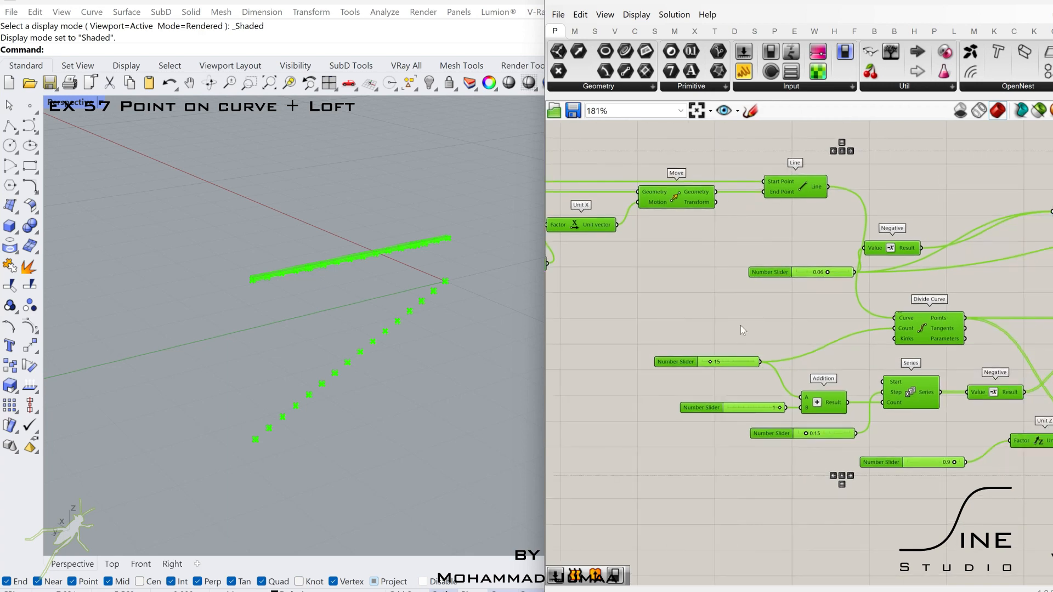
ctrl+drag(683, 410, 684, 410)
right_drag(793, 449, 711, 448)
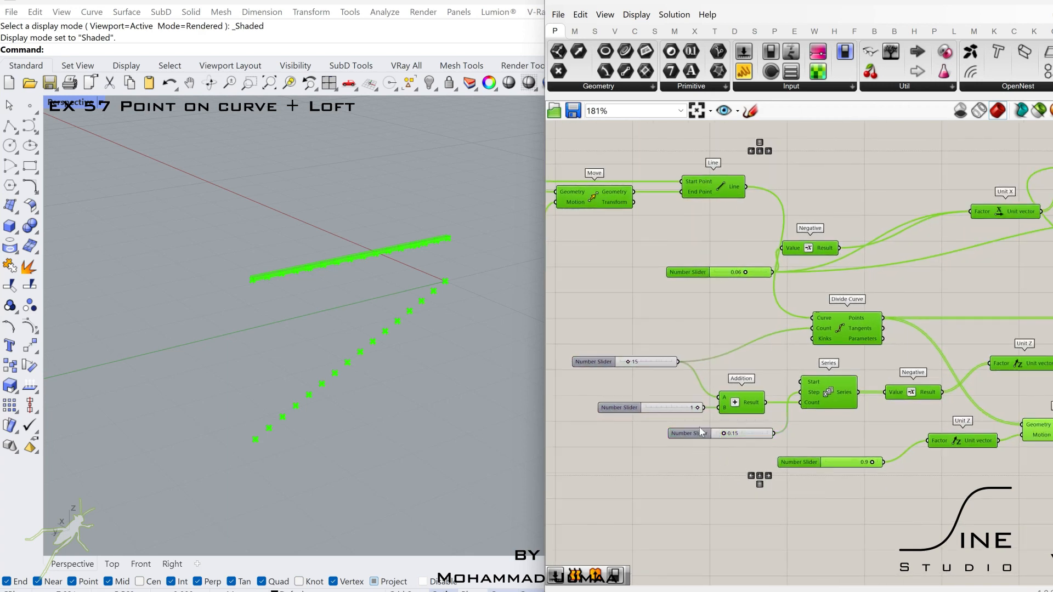
right_drag(896, 441, 768, 445)
scroll(713, 449, down, 5)
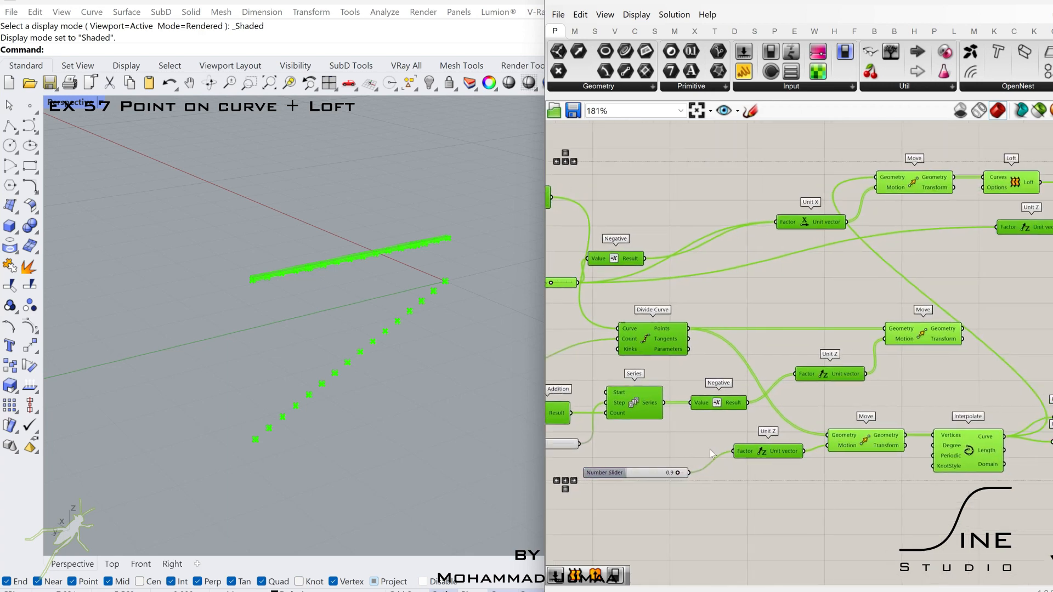
alt+drag(872, 321, 882, 523)
right_drag(718, 467, 1042, 371)
- Add a number slider set to 2.02 and wire it into the copied Construct Point's X coordinate
scroll(816, 380, up, 5)
scroll(738, 298, up, 2)
double_click(734, 268)
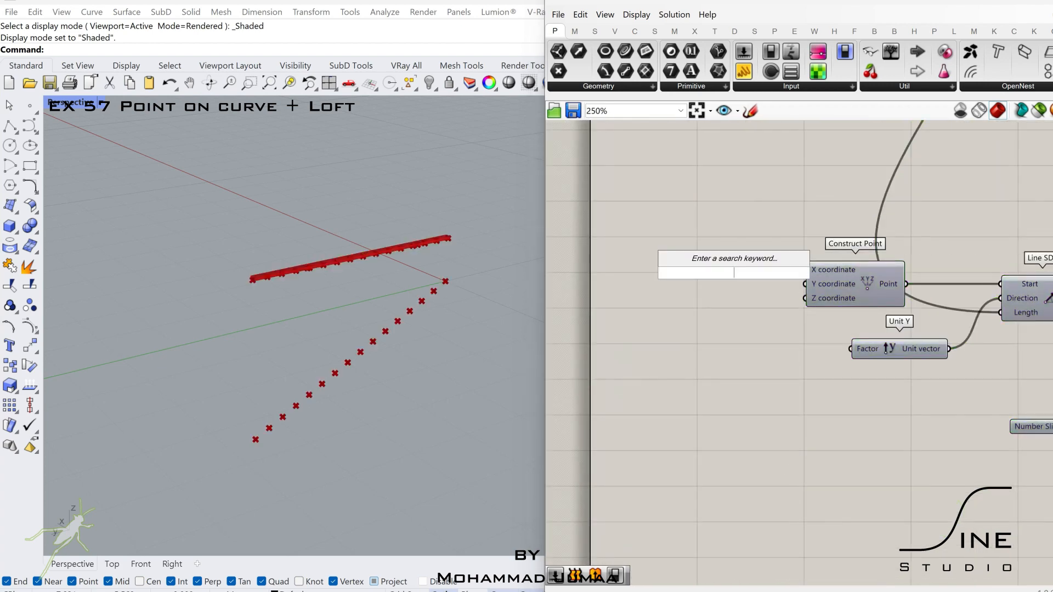
text(2.02)
key(Return)
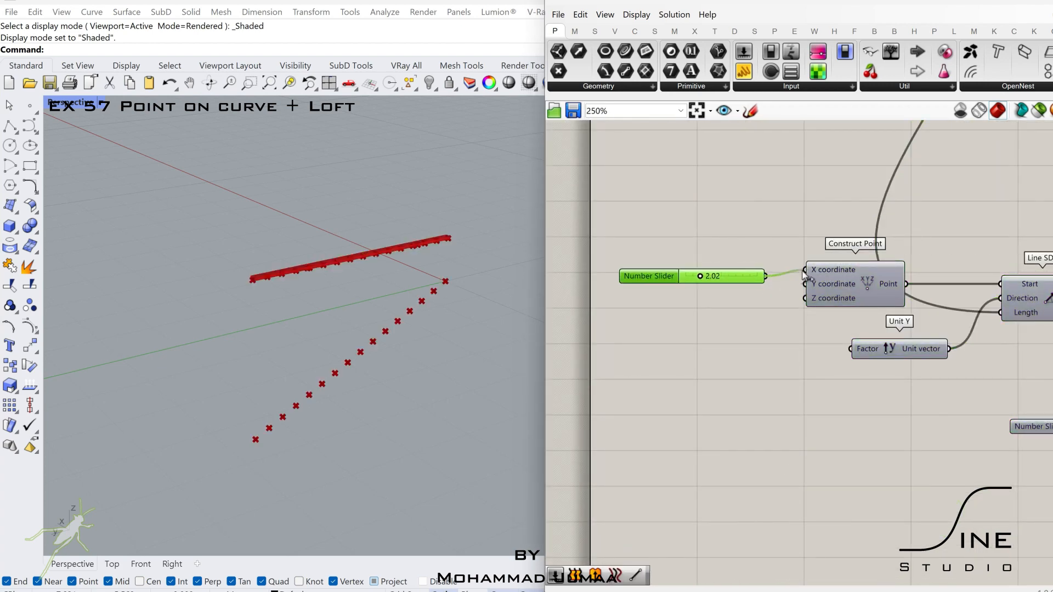
drag(745, 279, 744, 274)
- Wire the copied slider that feeds Negative directly into the vector's Factor instead of Negative's Result, and adjust the slider's value
scroll(747, 276, down, 2)
right_drag(1041, 408, 843, 379)
scroll(842, 378, up, 5)
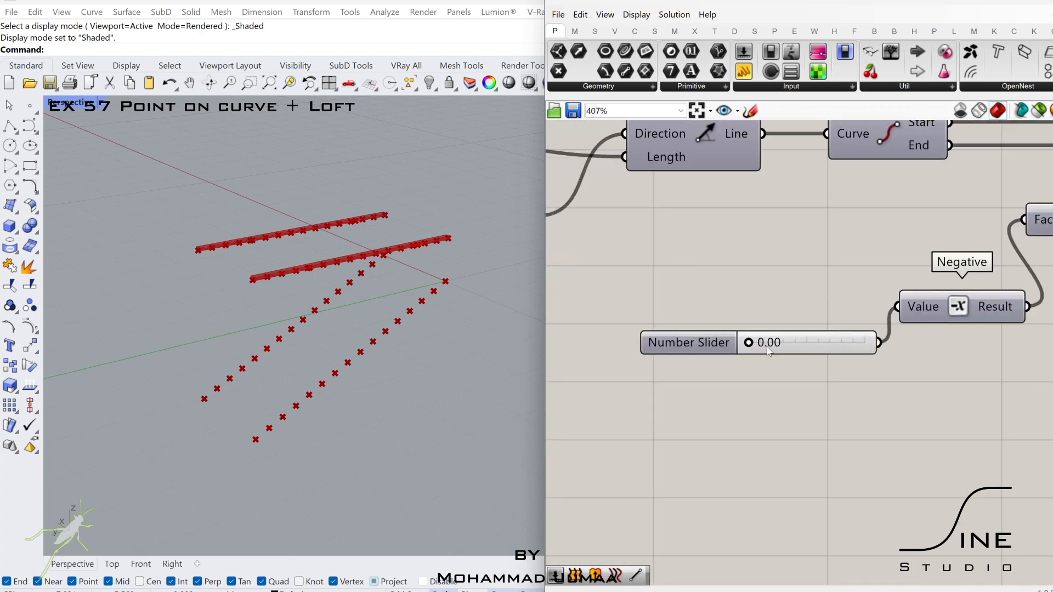
drag(865, 341, 782, 337)
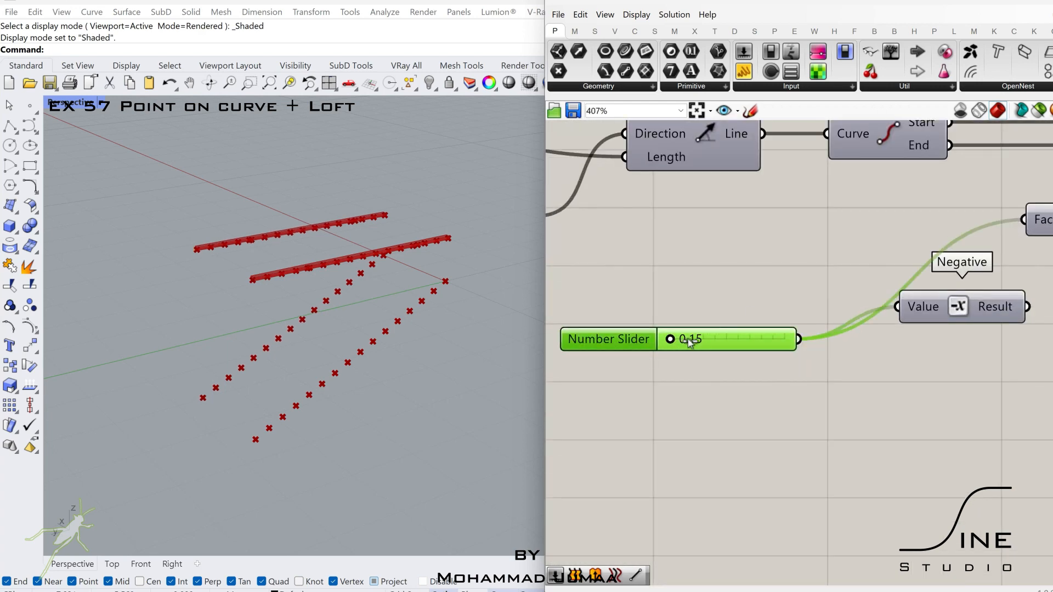
drag(690, 341, 670, 340)
scroll(670, 347, down, 7)
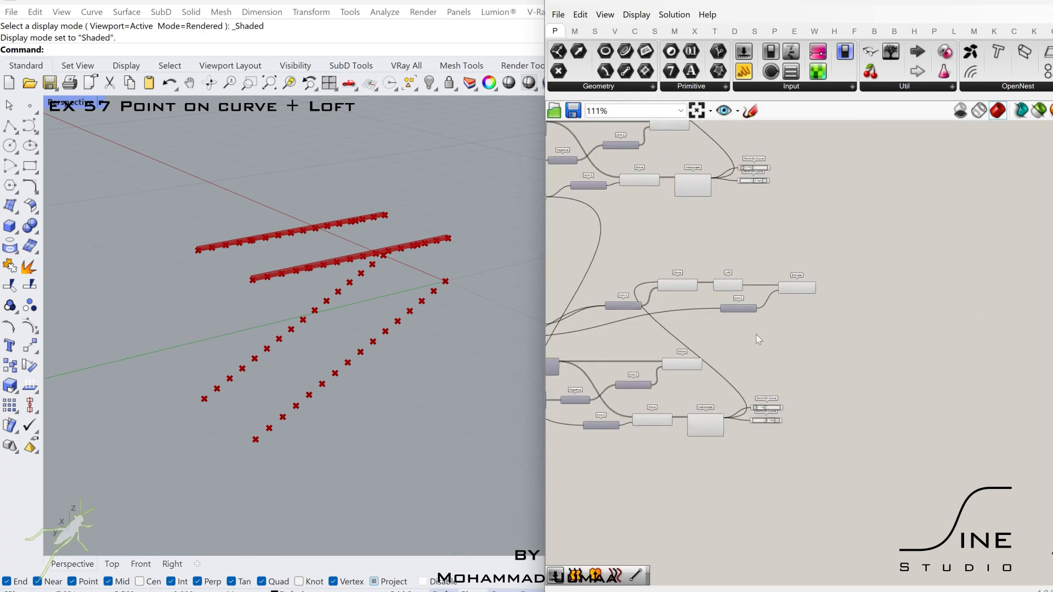
- Add a Line component in the free canvas area beyond the Extrude components
scroll(756, 335, up, 1)
right_drag(757, 336, 881, 337)
drag(838, 462, 729, 264)
right_drag(841, 356, 711, 355)
click(876, 299)
double_click(877, 299)
text(line)
click(859, 267)
- Wire the original's descending-points Move Geometry into Line's Start Point and the copied Move's Geometry into its End Point
scroll(743, 279, up, 2)
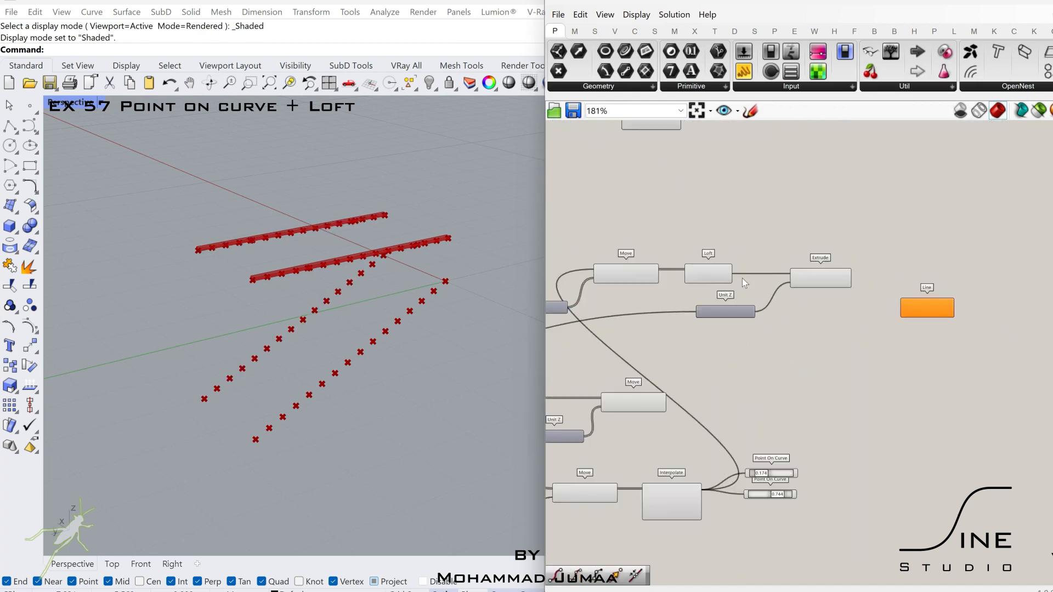
scroll(742, 279, up, 1)
click(716, 276)
scroll(718, 277, down, 2)
right_drag(718, 278, 781, 289)
click(714, 415)
scroll(740, 412, up, 2)
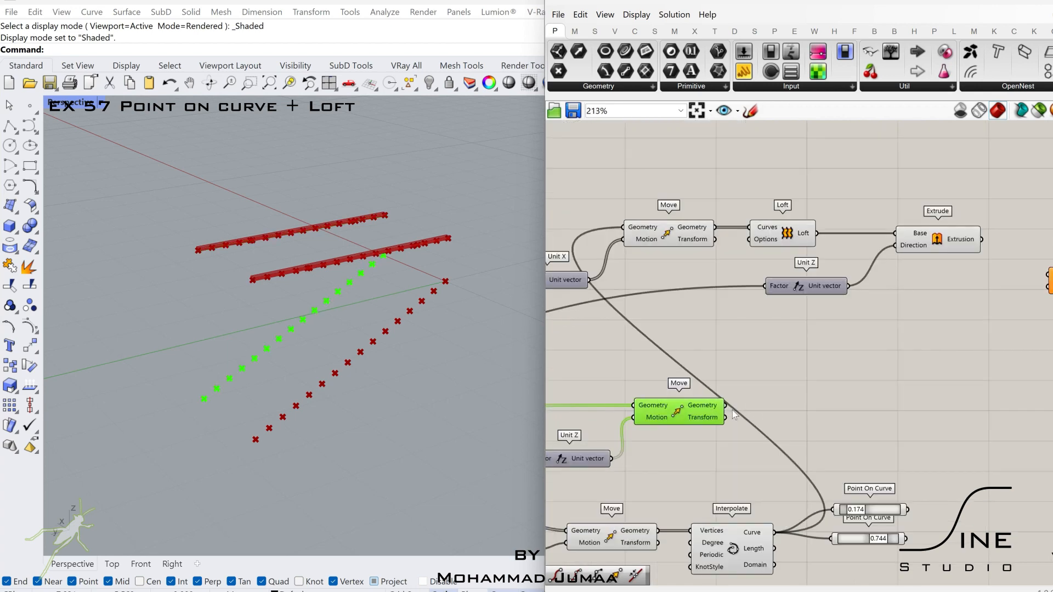
drag(1041, 287, 1044, 287)
scroll(1014, 299, down, 2)
right_drag(912, 336, 851, 468)
click(673, 214)
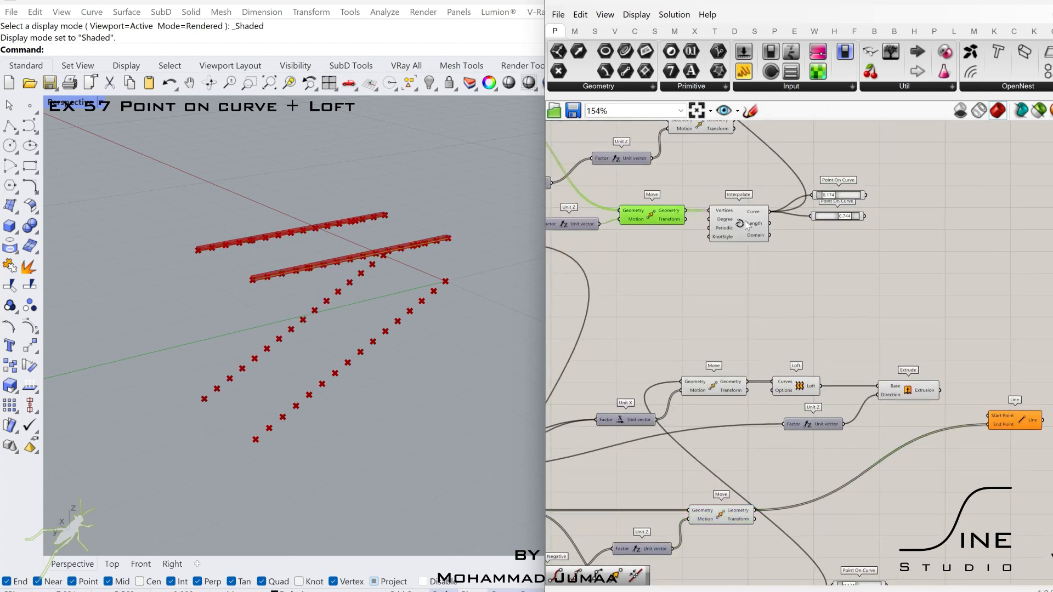
click(733, 220)
right_drag(731, 151, 728, 245)
drag(730, 220, 773, 219)
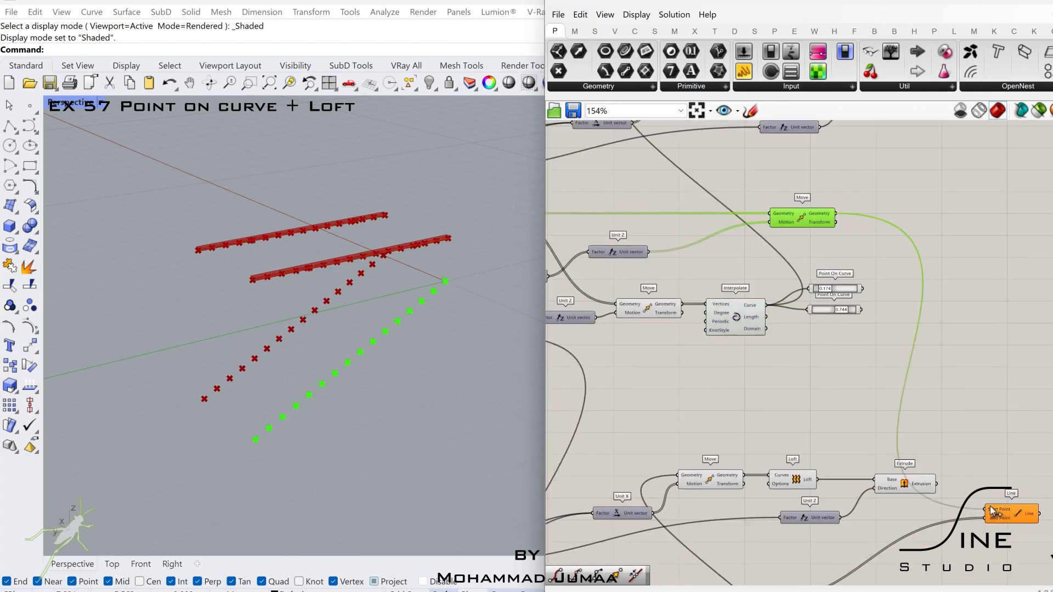
drag(990, 507, 989, 508)
drag(1013, 513, 998, 390)
scroll(998, 390, up, 2)
right_drag(997, 390, 886, 389)
- Add Move, Unit Y and Negative components around the Line component
double_click(999, 378)
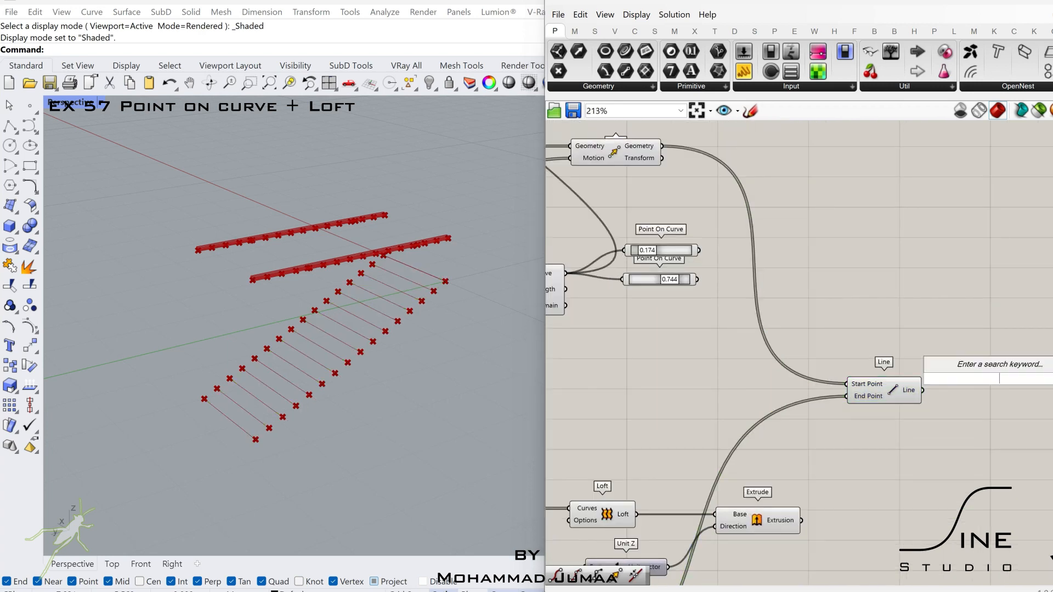
text(move)
click(959, 352)
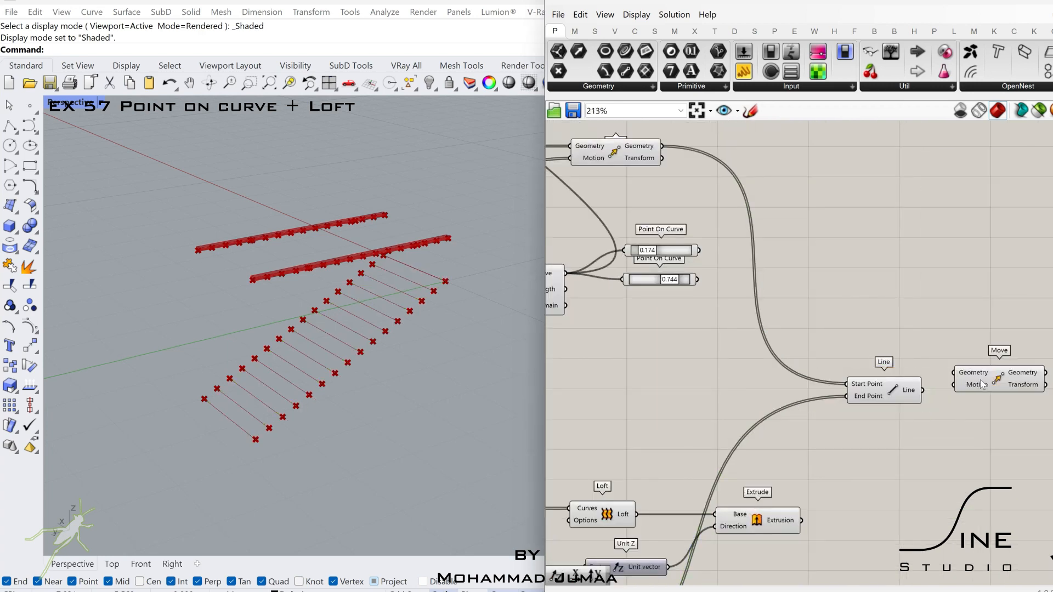
double_click(927, 437)
text(y)
click(922, 420)
double_click(850, 463)
text(neg)
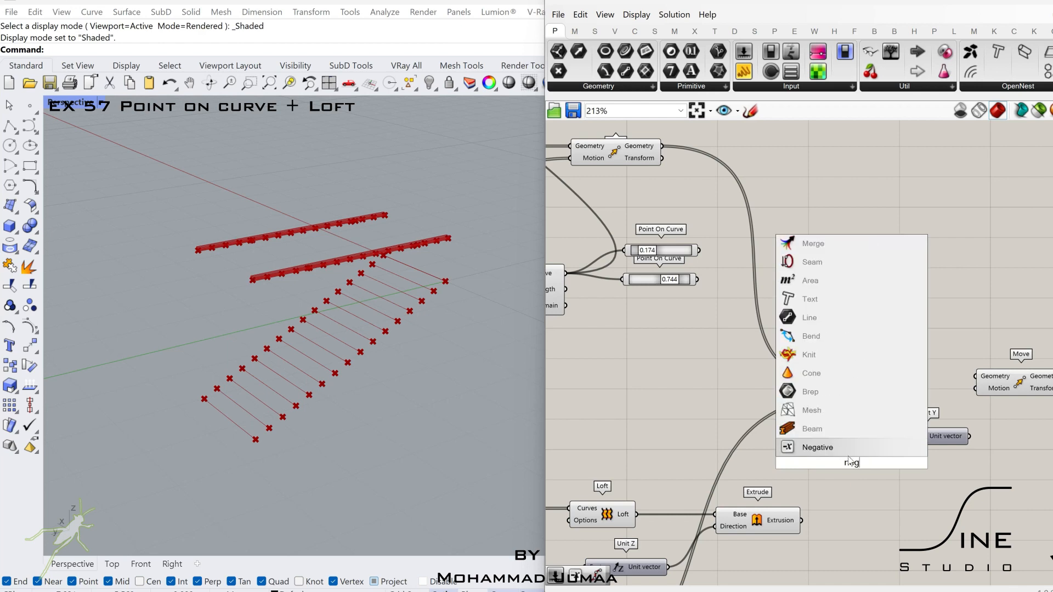
key(Return)
- Add a 0.125 number slider feeding Negative, and wire both the slider and Negative's Result into Unit Y's Factor
double_click(794, 463)
text(0.125)
key(Return)
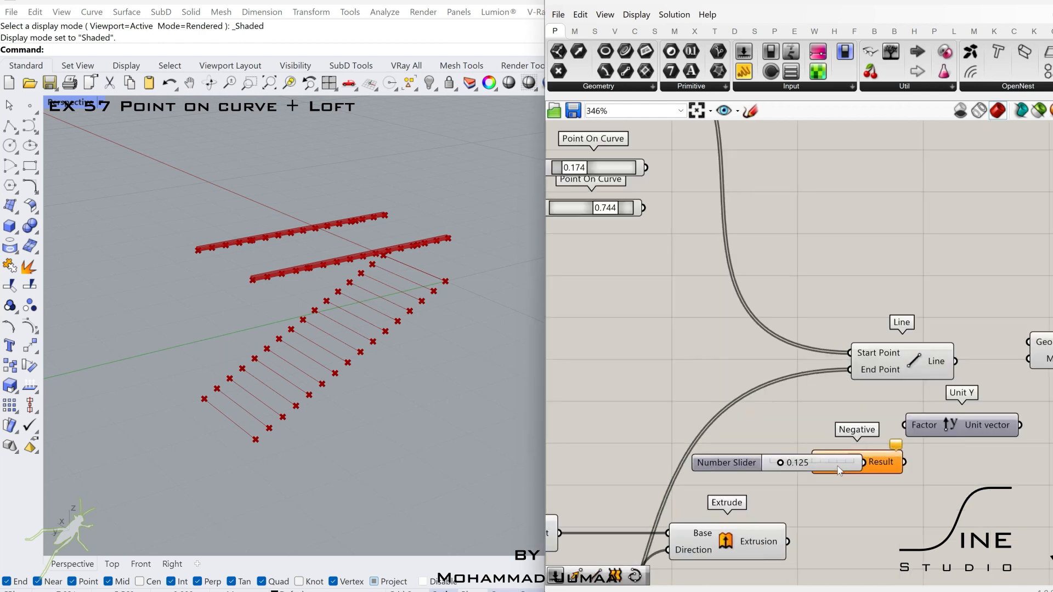
scroll(765, 474, up, 3)
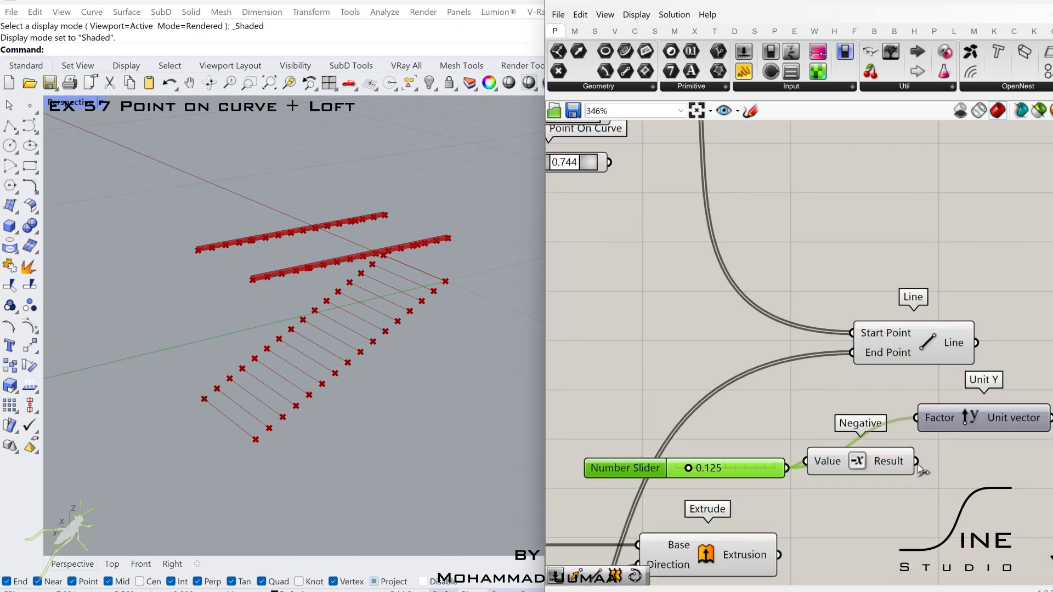
right_drag(927, 428, 800, 451)
drag(897, 439, 911, 456)
- Wire the Unit Y vector into Move's Motion and the Line output into its Geometry, and graft the Geometry input
drag(957, 380, 938, 363)
drag(965, 361, 1012, 385)
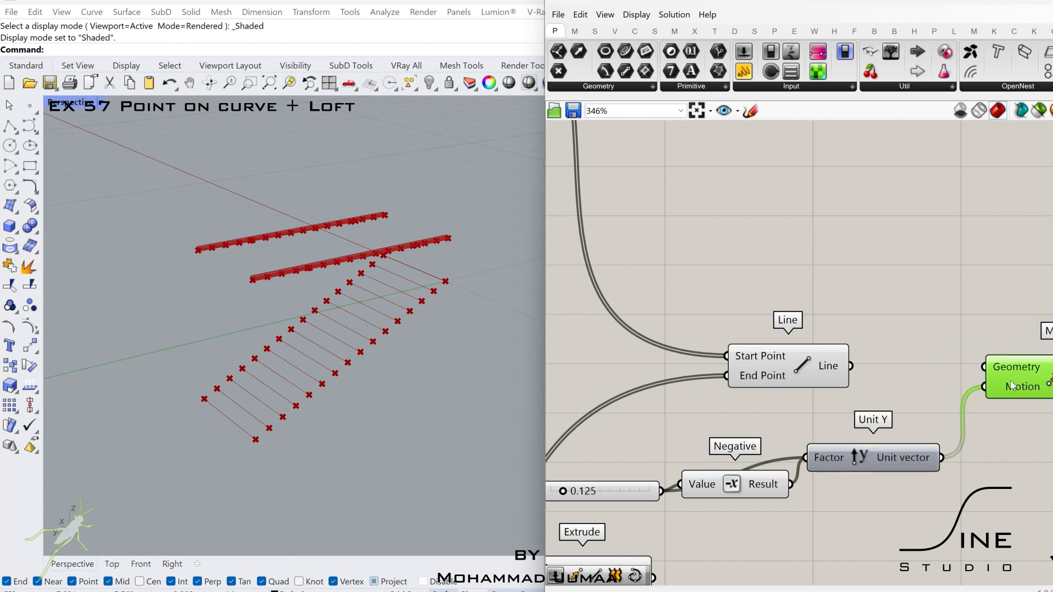
right_drag(878, 435, 858, 416)
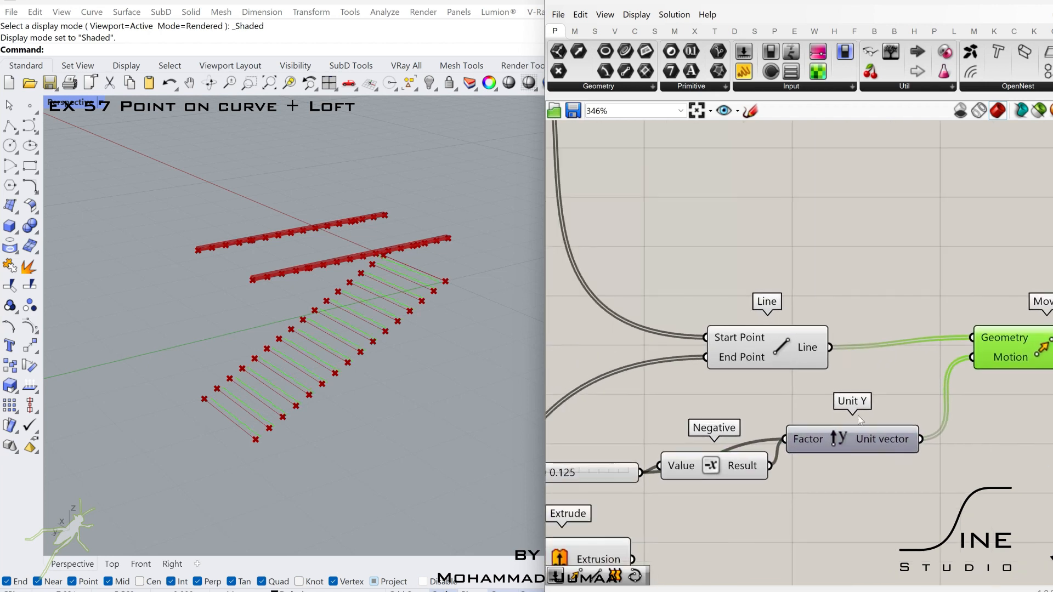
right_drag(1021, 351, 973, 354)
drag(972, 353, 980, 359)
right_click(975, 350)
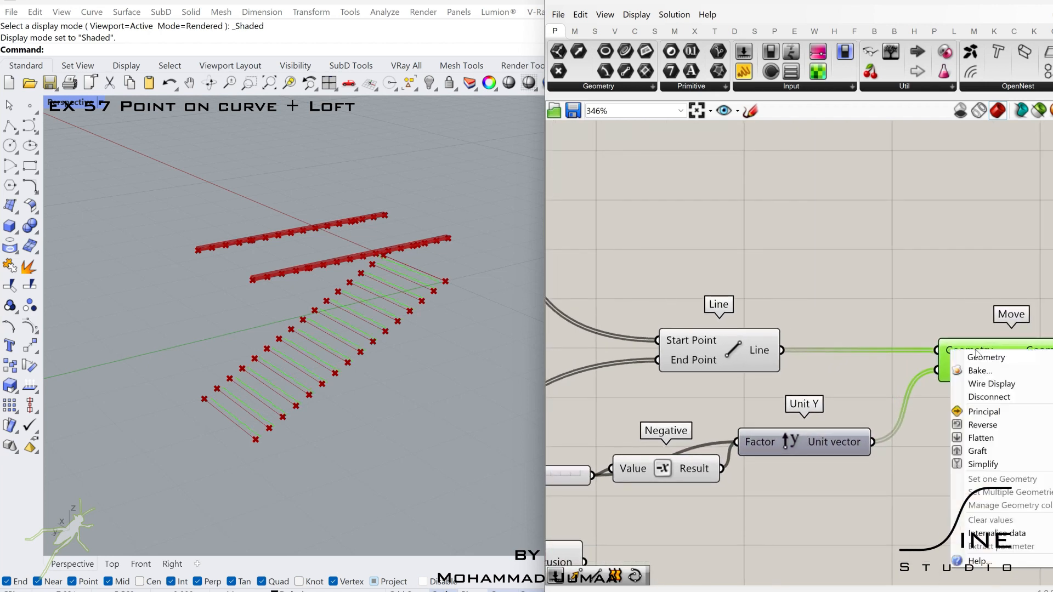
click(997, 451)
right_drag(997, 451, 860, 447)
- Add a Loft component and wire the moved lines into its Curves input
right_drag(1050, 356, 919, 350)
double_click(919, 350)
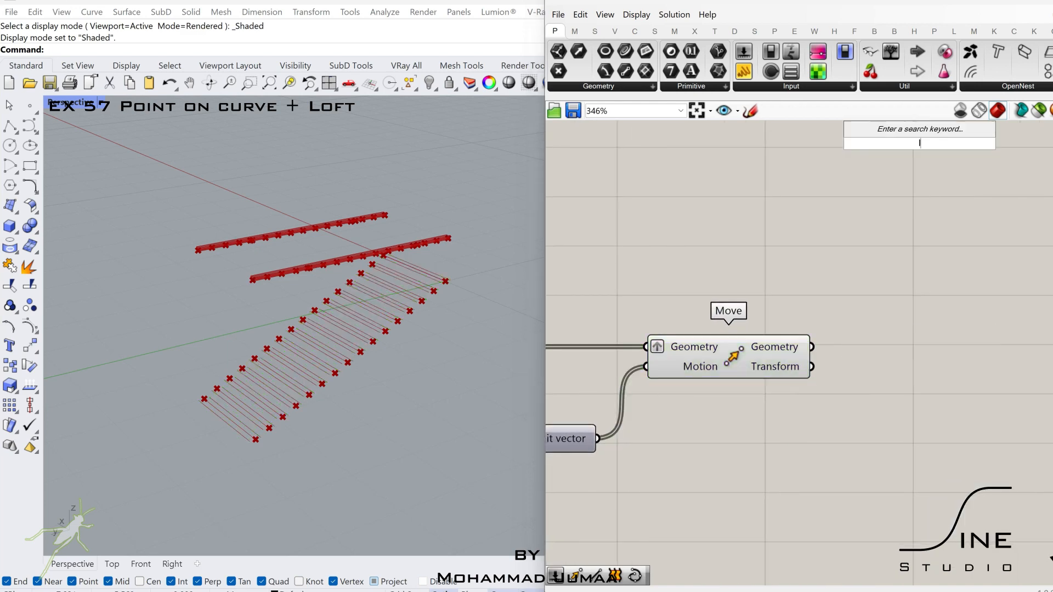
text(loft)
key(Return)
drag(864, 336, 866, 339)
drag(896, 344, 921, 351)
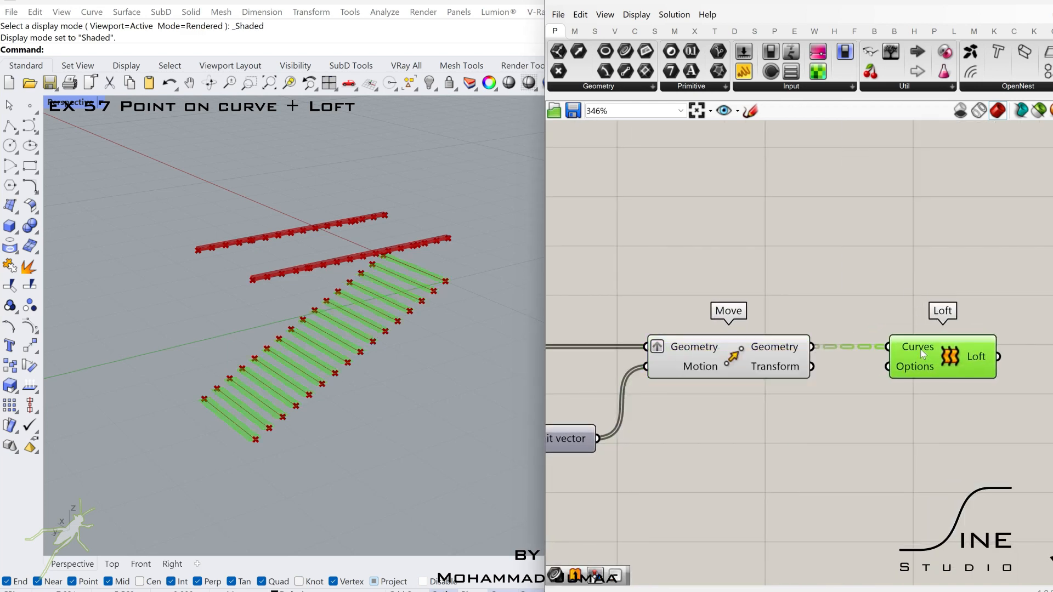
scroll(920, 351, down, 2)
right_drag(856, 352, 1020, 354)
drag(808, 292, 702, 357)
right_drag(868, 348, 742, 350)
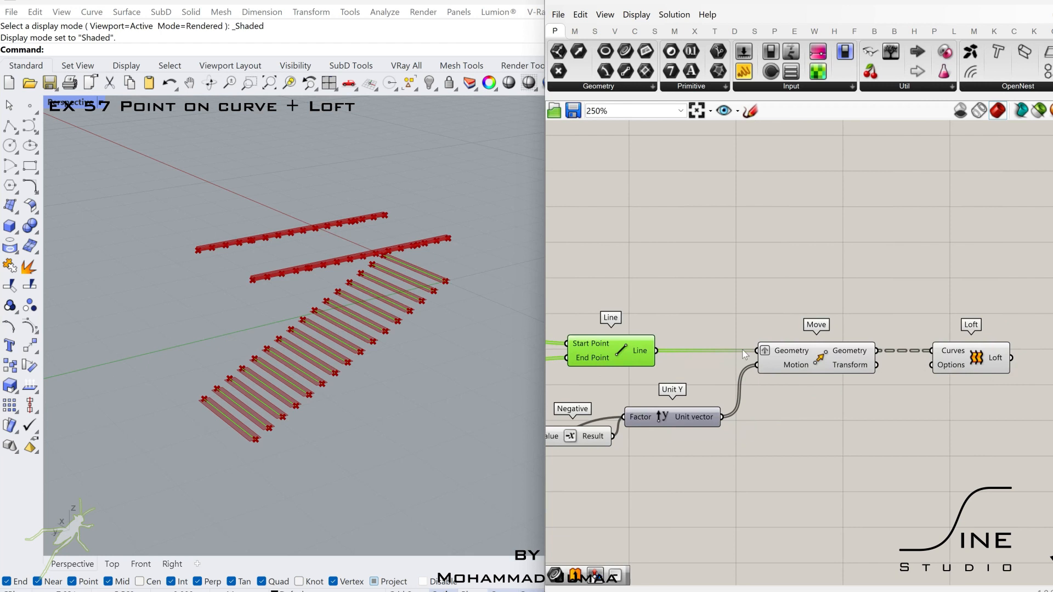
- Add two Point On Curve components fed by the Line output, set to 0.917 and 0.071
double_click(854, 425)
text(pointoncurv)
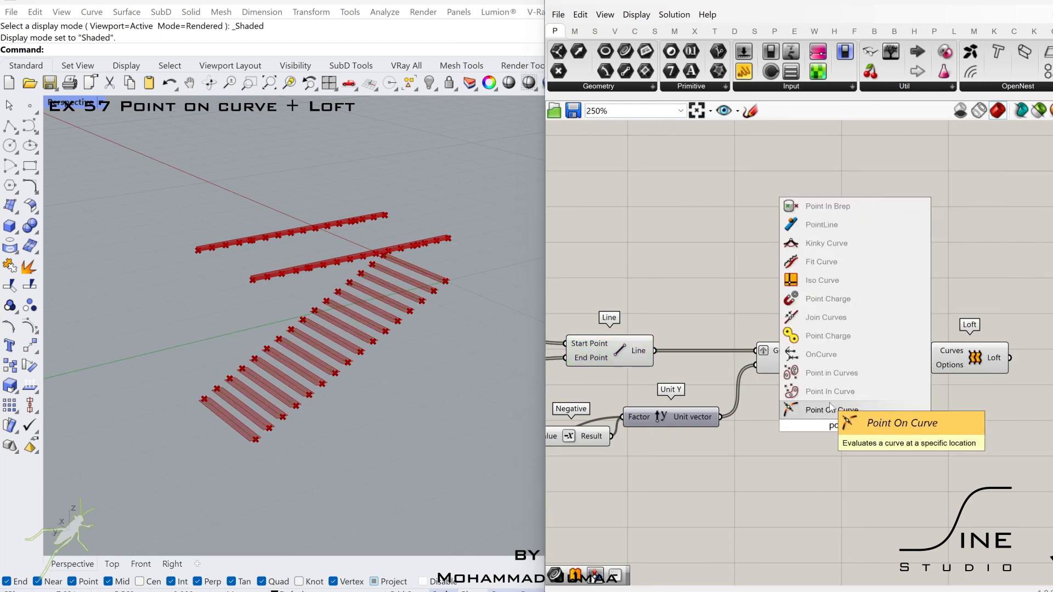
click(830, 410)
click(658, 352)
drag(817, 428, 817, 441)
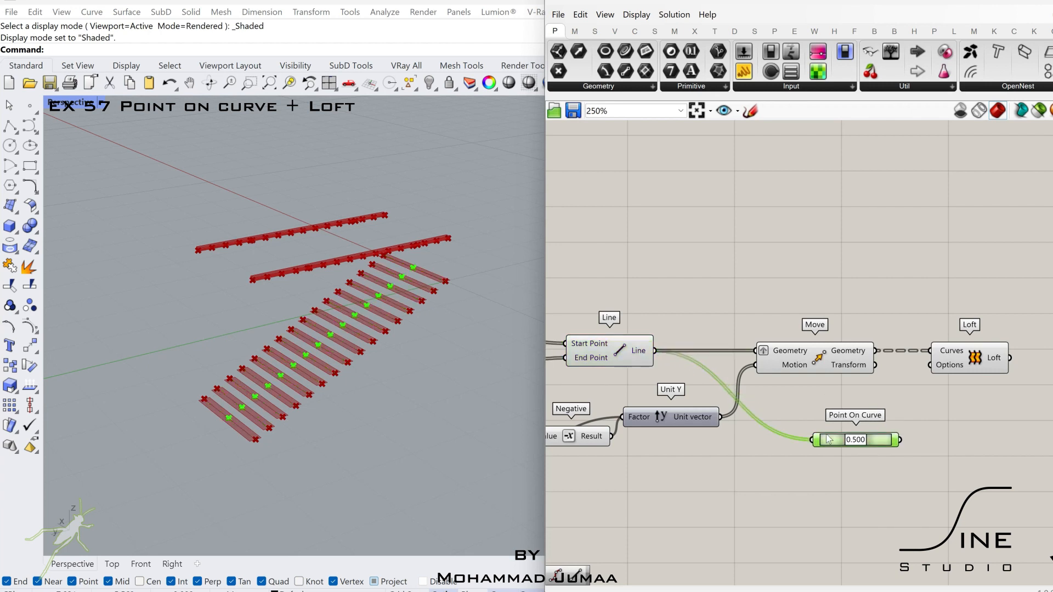
key(ctrl+c)
key(ctrl+v)
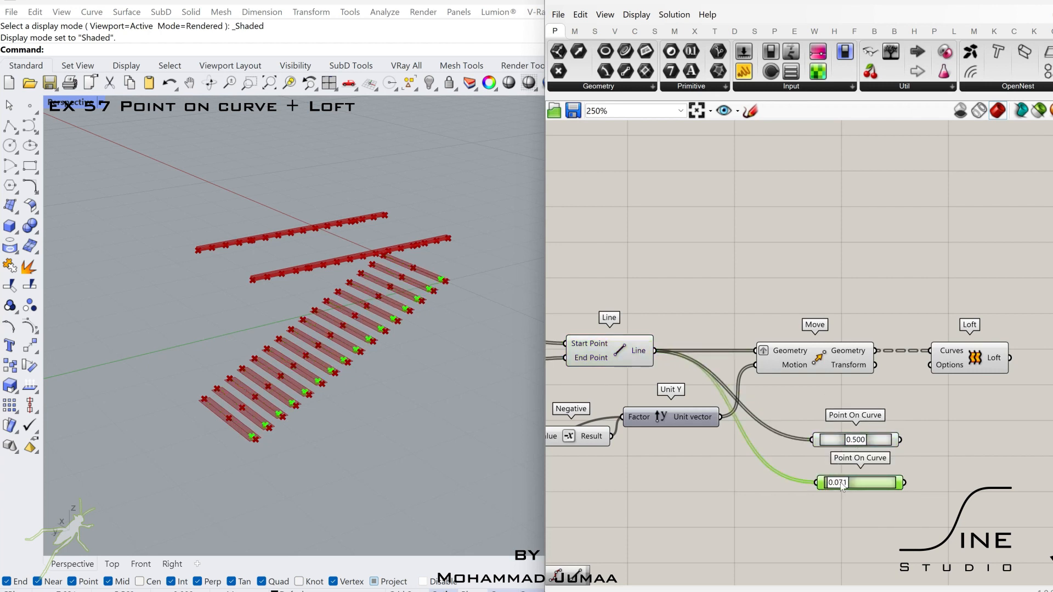
- Move the original's two Point On Curve components away, and hide the preview of its Move, Loft and Interpolate components and unit vectors
scroll(877, 445, down, 2)
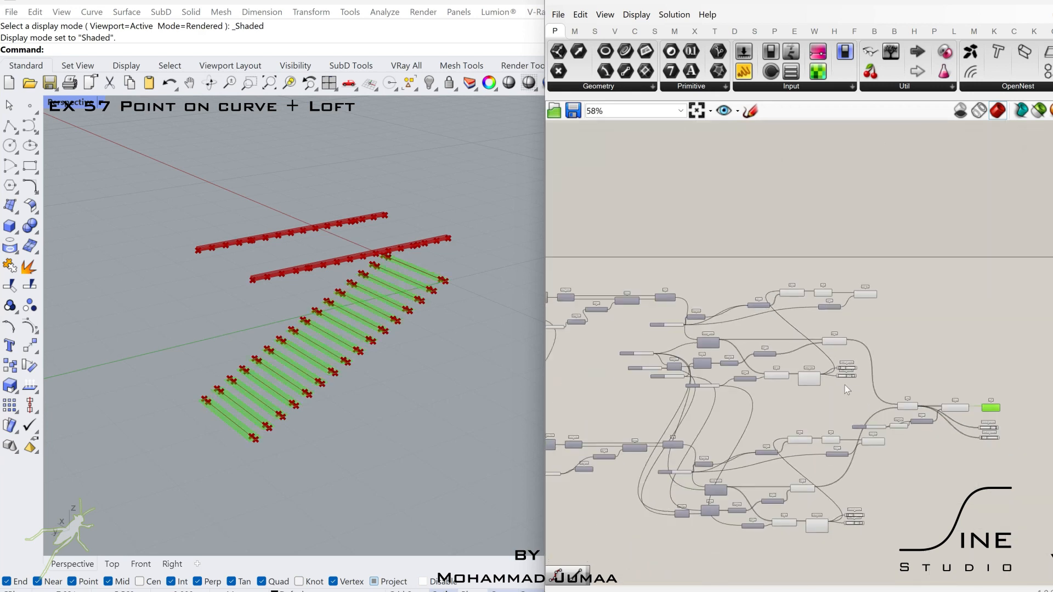
drag(874, 390, 1037, 350)
click(899, 183)
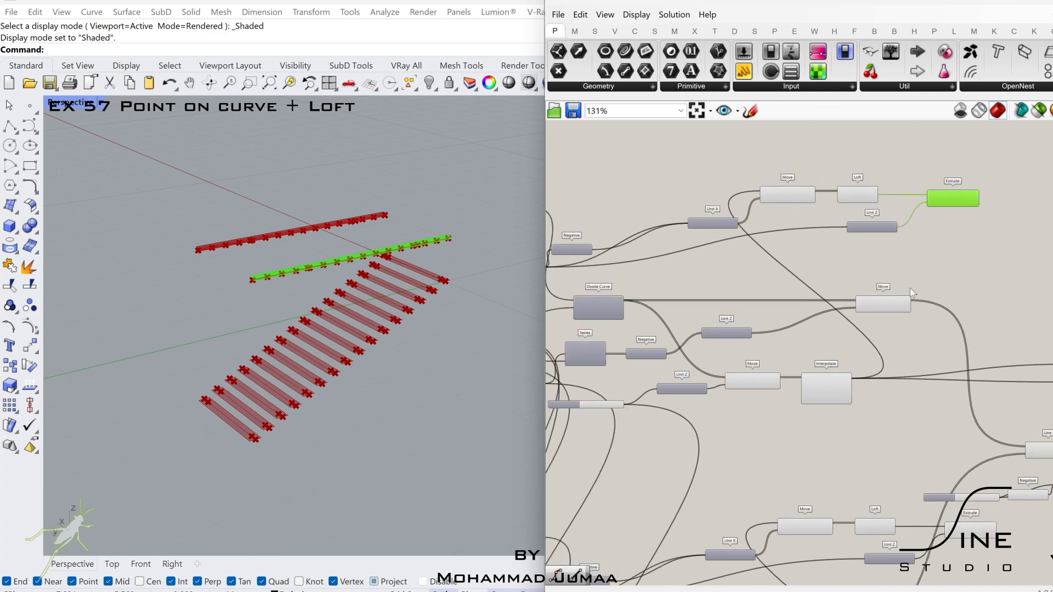
click(883, 310)
scroll(878, 308, down, 1)
drag(889, 163, 670, 430)
scroll(714, 413, down, 3)
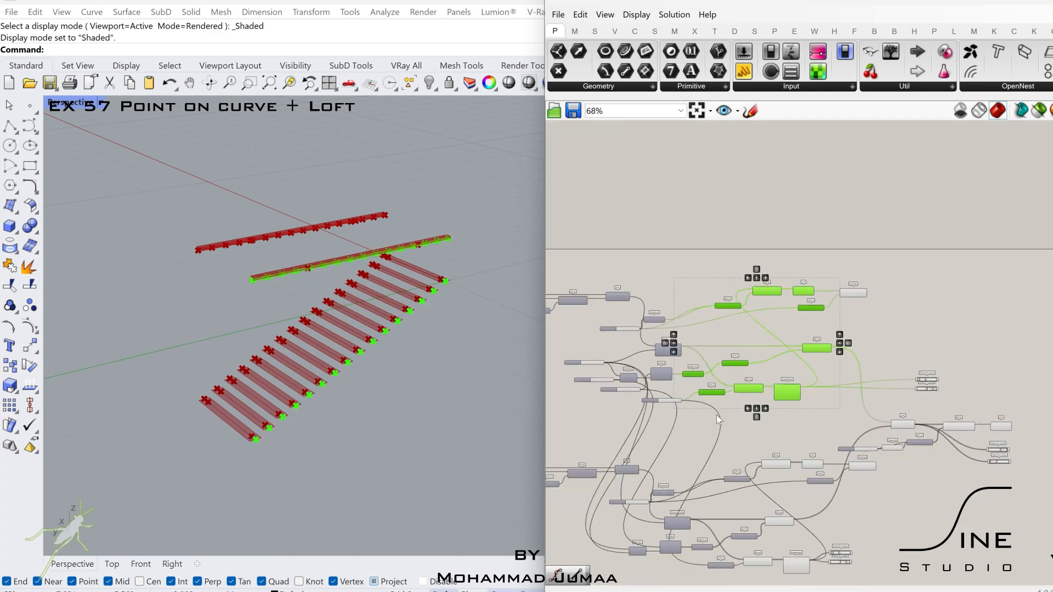
right_drag(722, 409, 831, 395)
middle_click(857, 375)
click(884, 346)
- Hide the preview of the intermediate components in the copied definition too
scroll(926, 258, down, 2)
drag(932, 242, 753, 511)
middle_click(818, 445)
click(861, 399)
- Add a second Line component beyond the two new Point On Curve components
scroll(940, 406, up, 6)
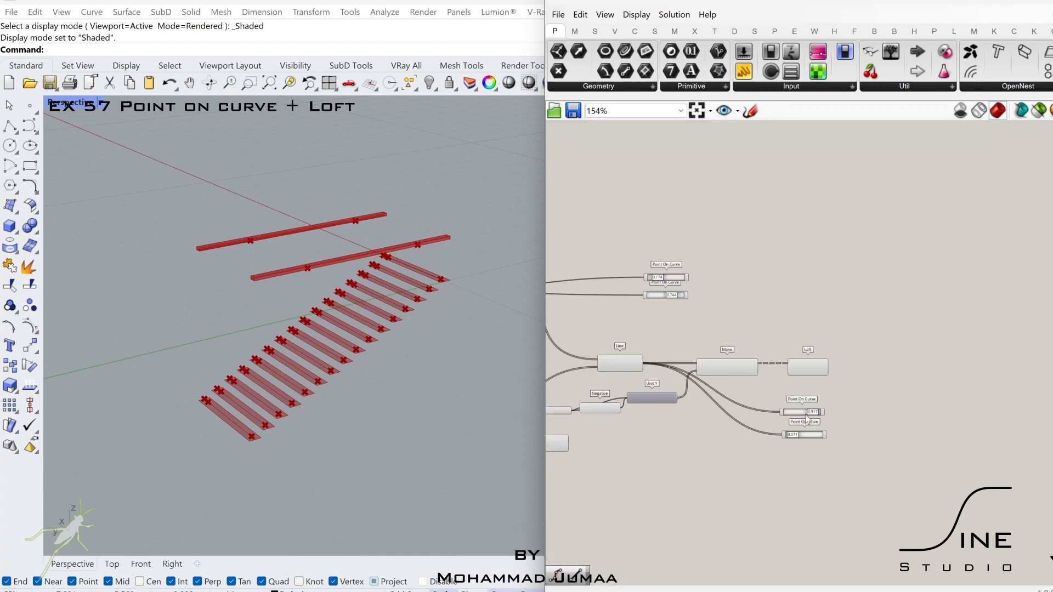
double_click(856, 410)
text(line)
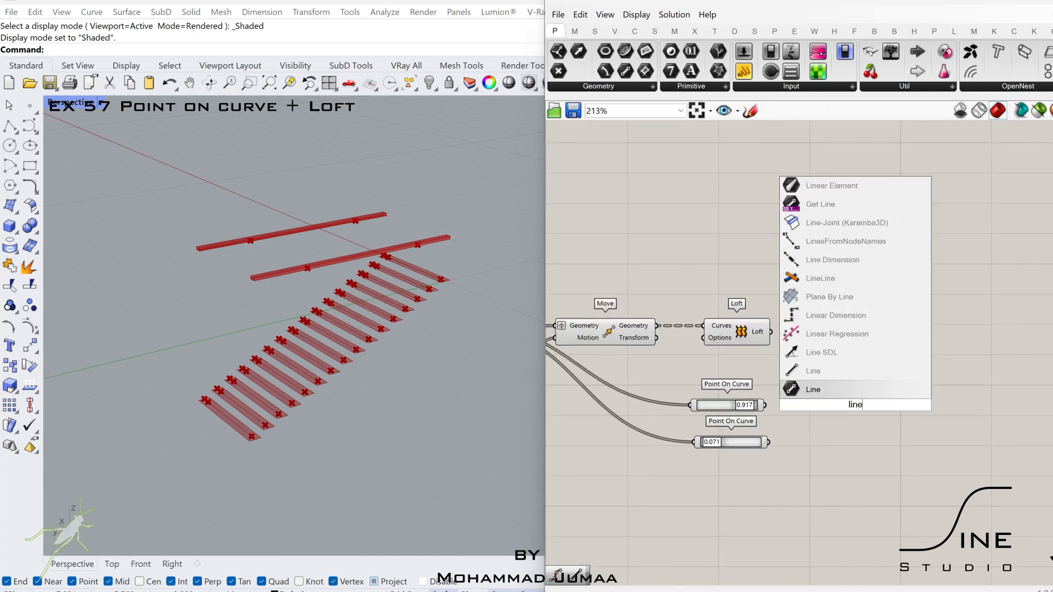
key(Return)
- Add a Split List component and wire a number slider set to 12 into its Index
double_click(865, 421)
text(split)
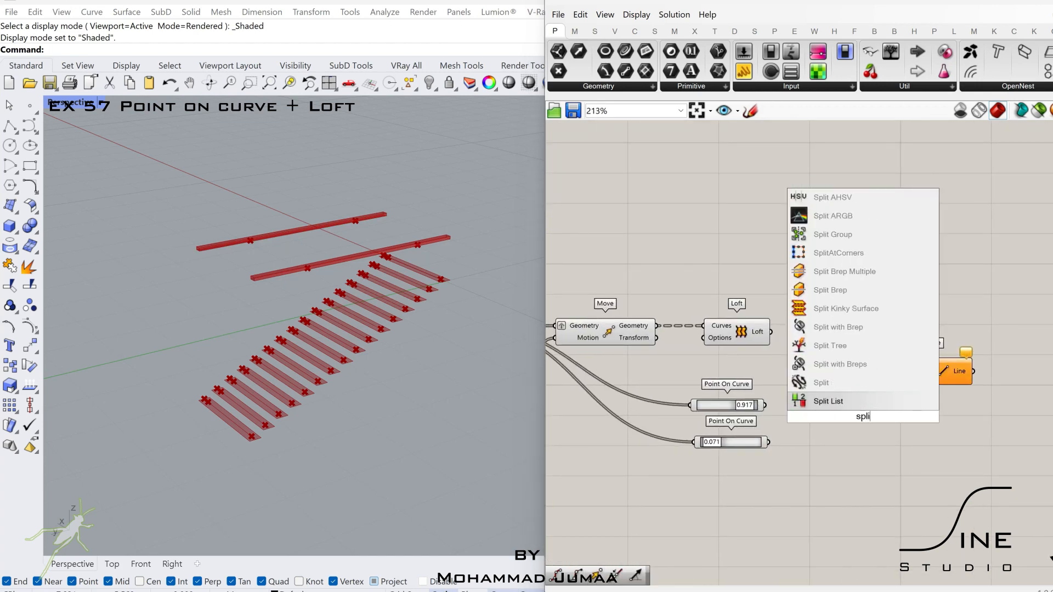
click(840, 384)
double_click(808, 480)
text(12)
key(Return)
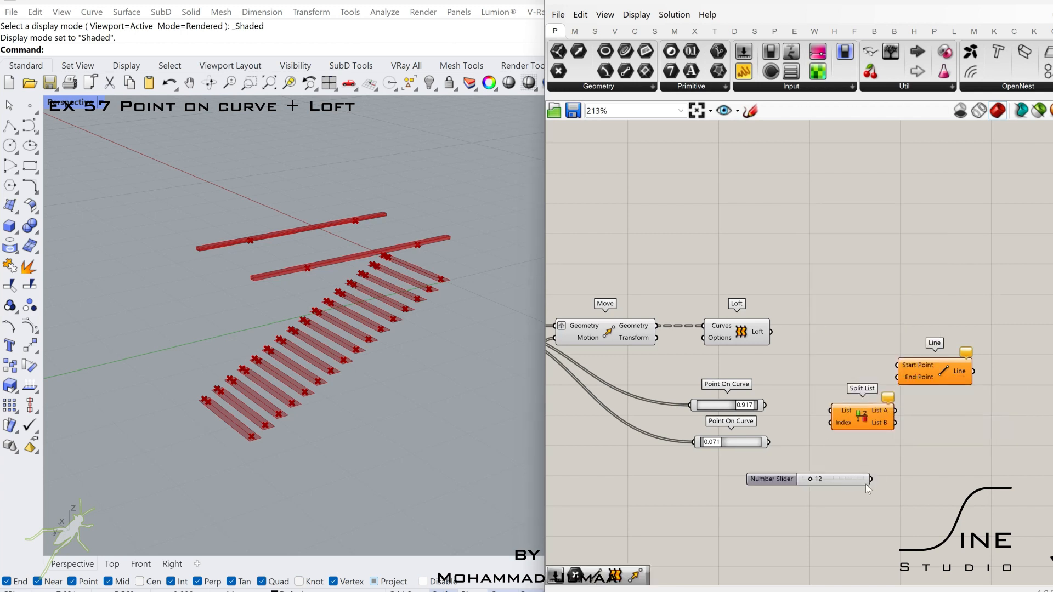
drag(835, 431, 860, 470)
- Attach a Point parameter to each of Split List's outputs, List A and List B, and move the group lower
double_click(899, 455)
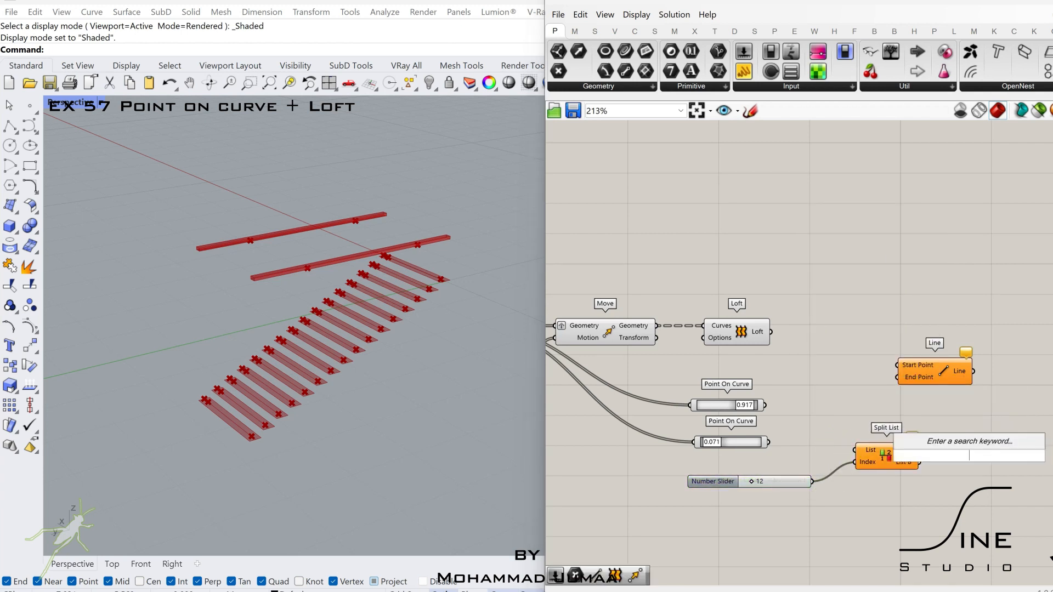
text(point)
key(Return)
scroll(953, 447, up, 2)
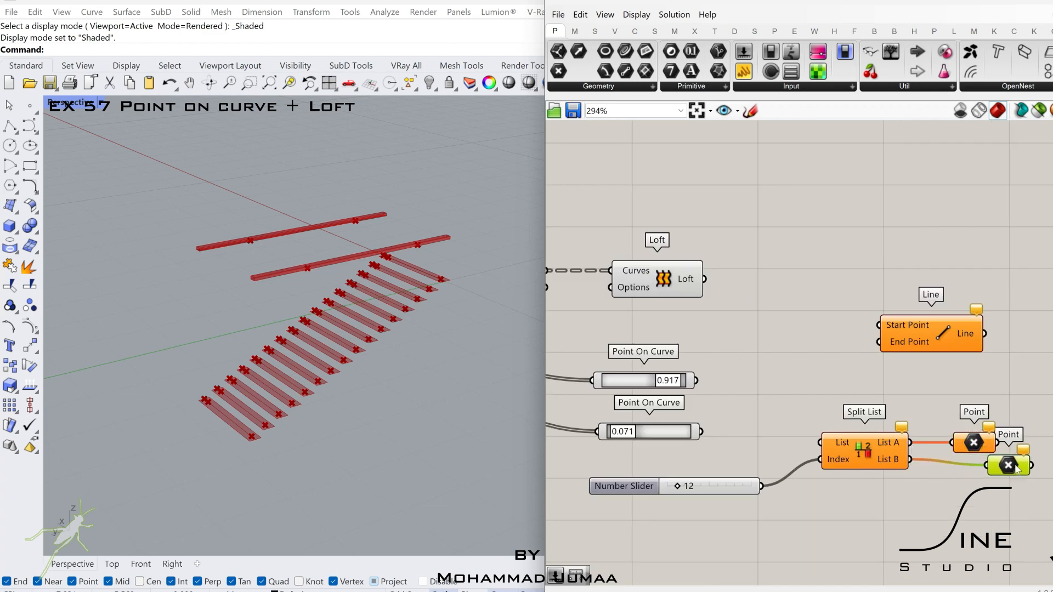
drag(1017, 469, 1034, 463)
scroll(1028, 459, down, 1)
right_drag(1029, 459, 932, 452)
drag(964, 424, 687, 513)
drag(793, 445, 803, 502)
- Wire the 0.071 Point On Curve into Split List's List input and set the index slider to 6
click(688, 458)
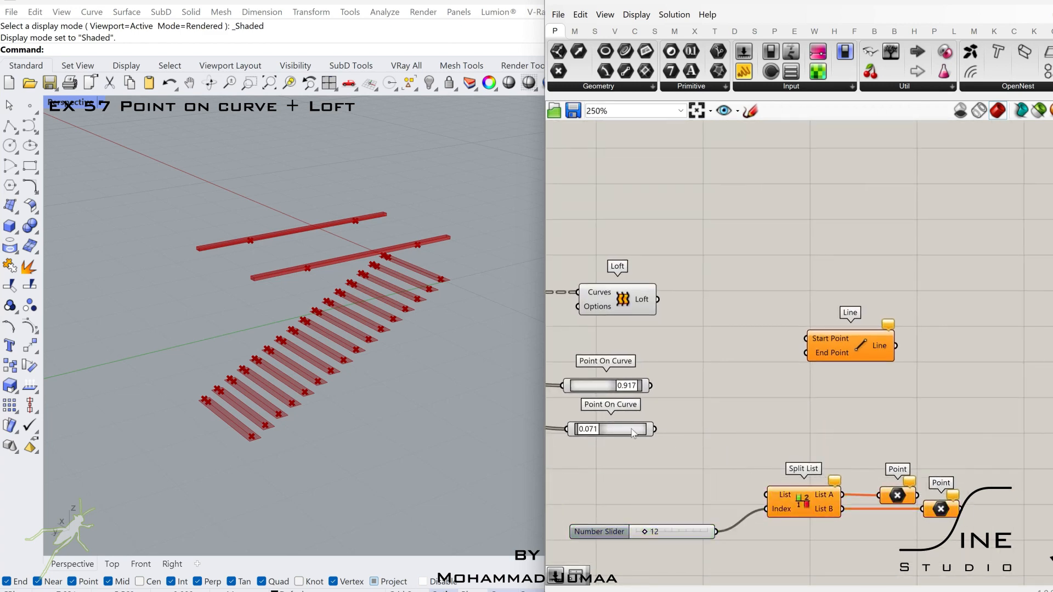
scroll(653, 433, down, 1)
right_drag(654, 431, 674, 445)
drag(836, 376, 864, 375)
scroll(663, 451, up, 1)
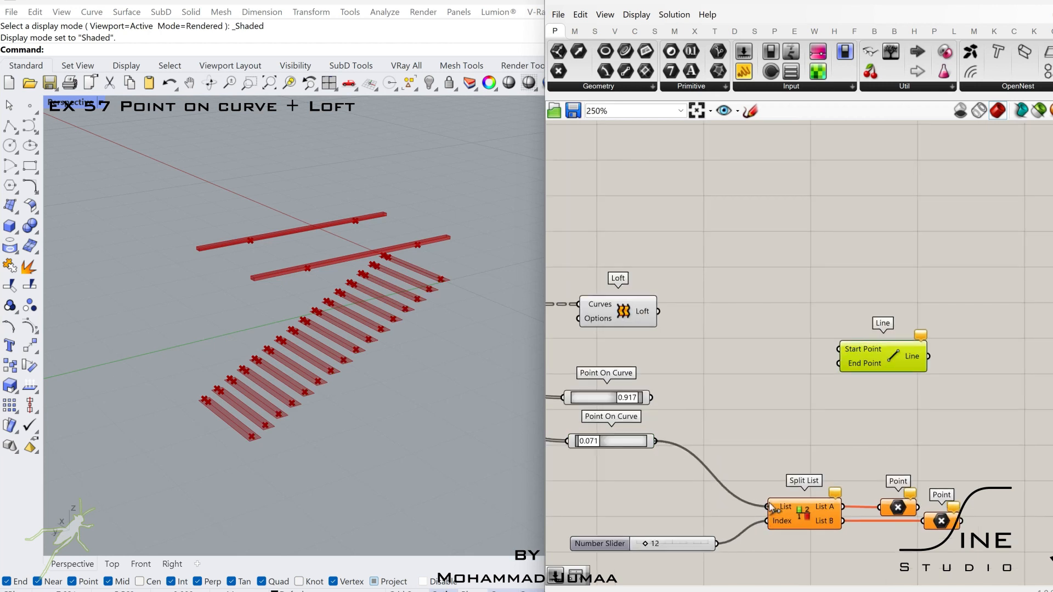
drag(768, 502, 770, 505)
click(890, 507)
right_drag(927, 455, 844, 454)
right_drag(592, 539, 707, 515)
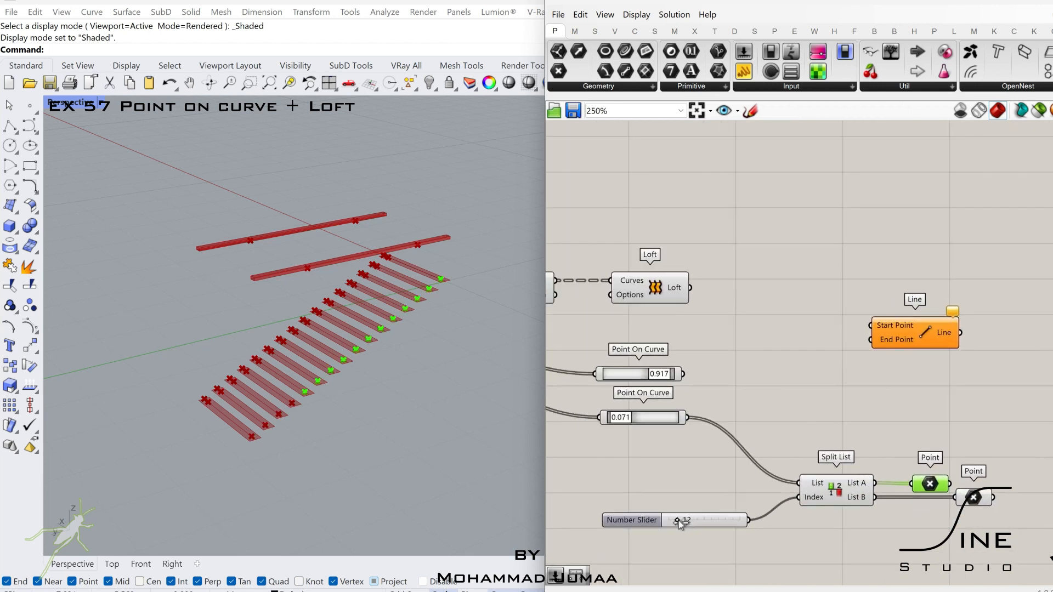
right_drag(877, 395, 757, 385)
- Move the new Line component farther out and wire List B's Point into its End Point
drag(797, 331, 1046, 320)
click(863, 492)
scroll(888, 490, down, 1)
right_drag(891, 489, 857, 502)
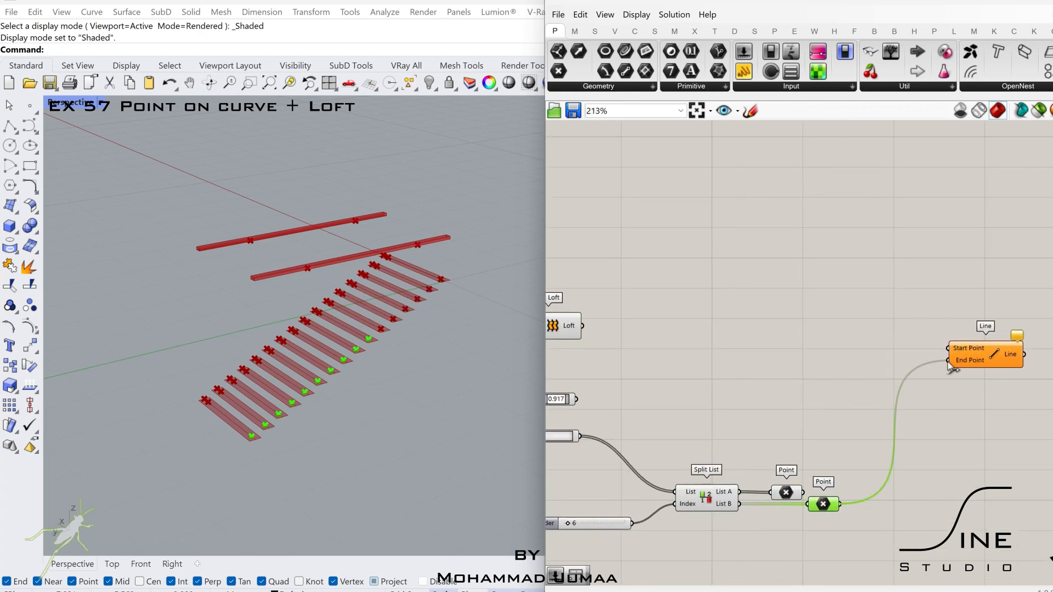
- Bring the original's two Point On Curve components closer and wire the 0.744 one into the new Line's Start Point
scroll(883, 397, down, 2)
right_drag(645, 359, 719, 363)
drag(589, 259, 549, 224)
right_drag(548, 241, 659, 257)
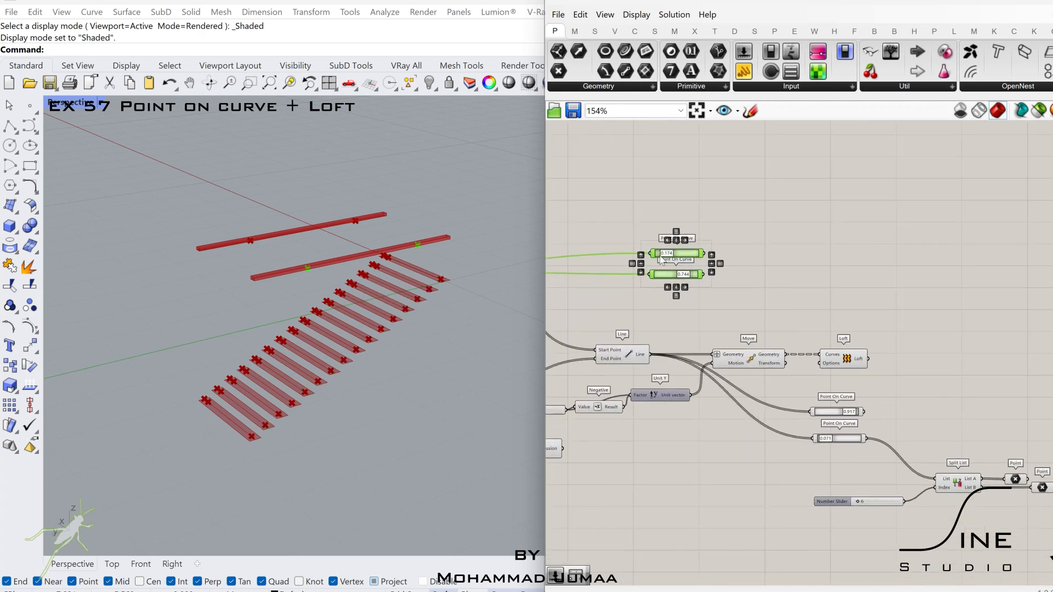
drag(699, 276, 968, 279)
right_drag(1008, 286, 790, 284)
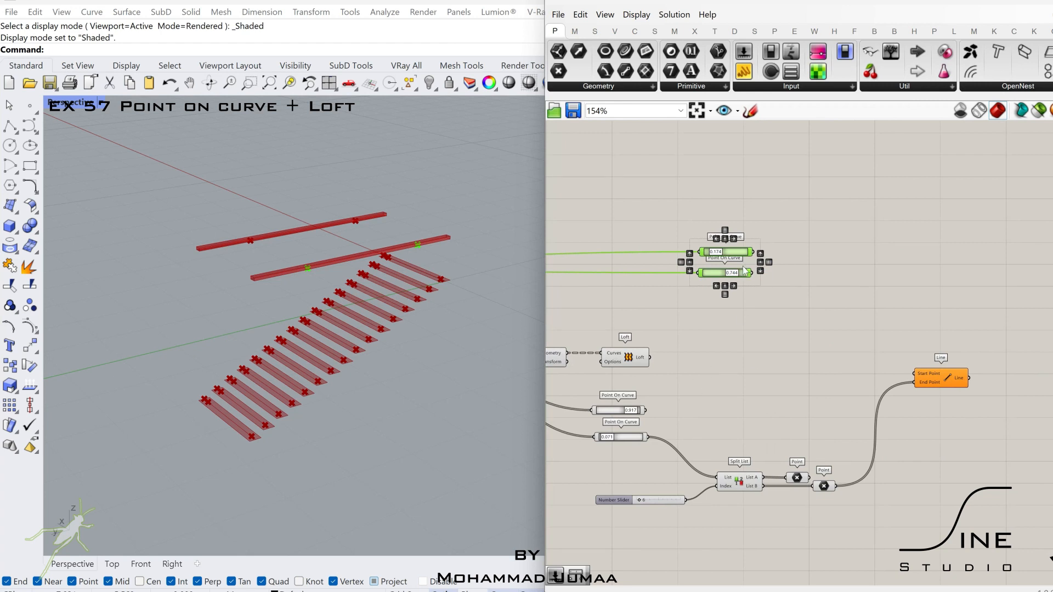
drag(744, 271, 765, 306)
scroll(931, 395, up, 2)
click(783, 521)
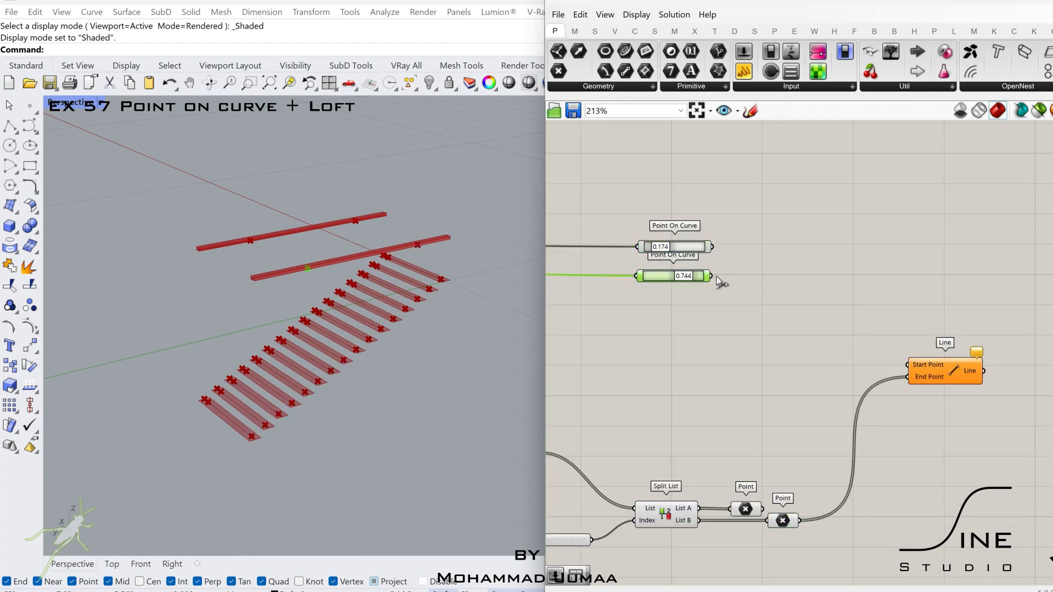
click(920, 368)
scroll(1002, 362, down, 2)
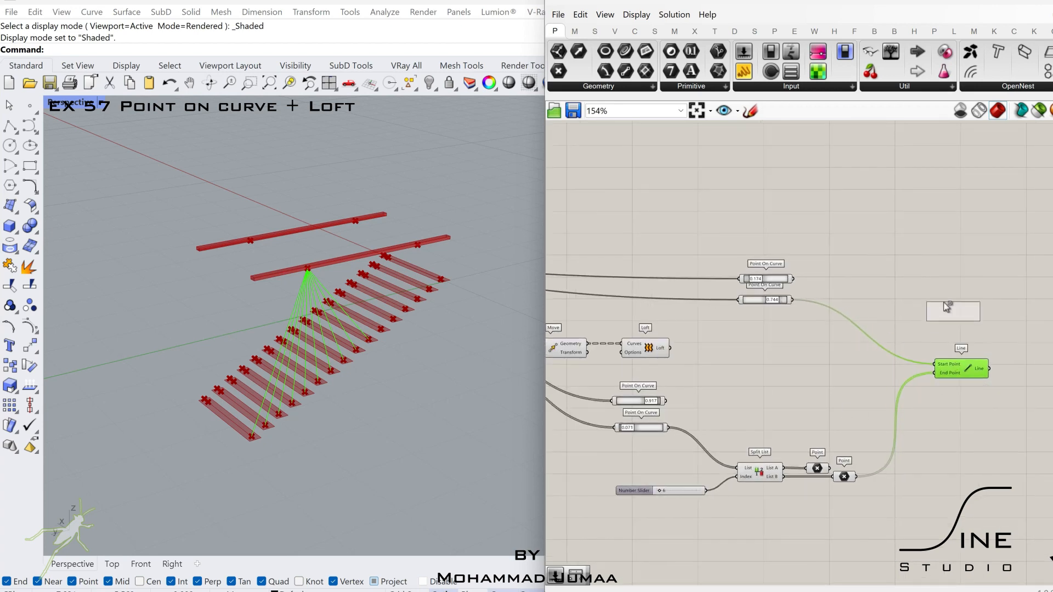
- Add a second Line with the 0.174 Point On Curve as Start Point and List A's Point as End Point
scroll(939, 301, up, 2)
alt+drag(944, 303, 919, 318)
click(884, 350)
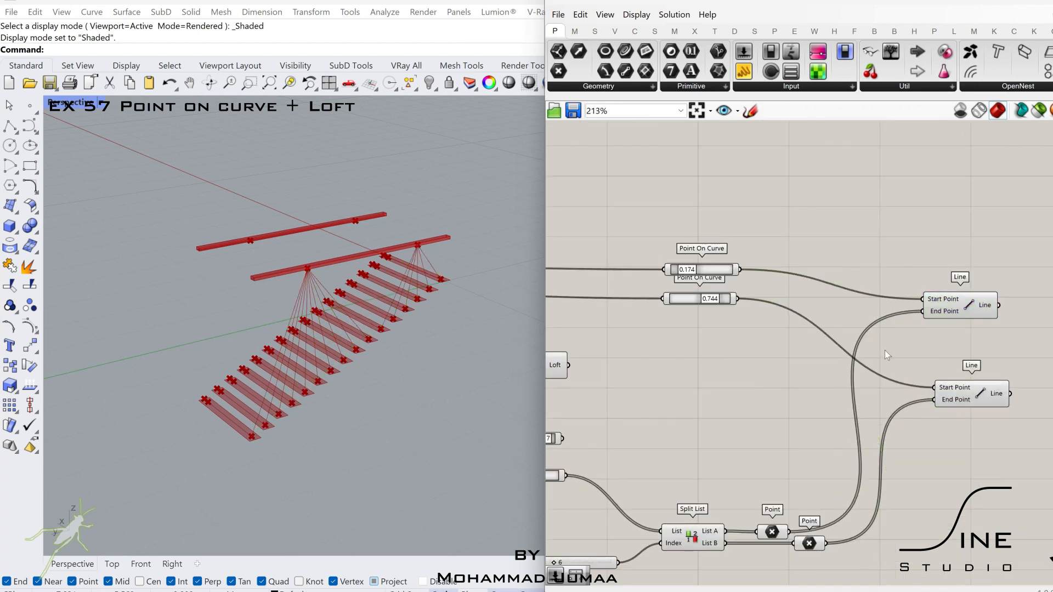
- Duplicate the Split List, index slider, Points and Lines below the originals, and wire the 0.917 Point On Curve into the copied Split List's List input
scroll(877, 351, down, 2)
right_drag(825, 355, 841, 307)
scroll(807, 305, up, 4)
scroll(812, 307, down, 4)
scroll(839, 309, down, 3)
right_drag(769, 342, 802, 297)
scroll(796, 318, up, 4)
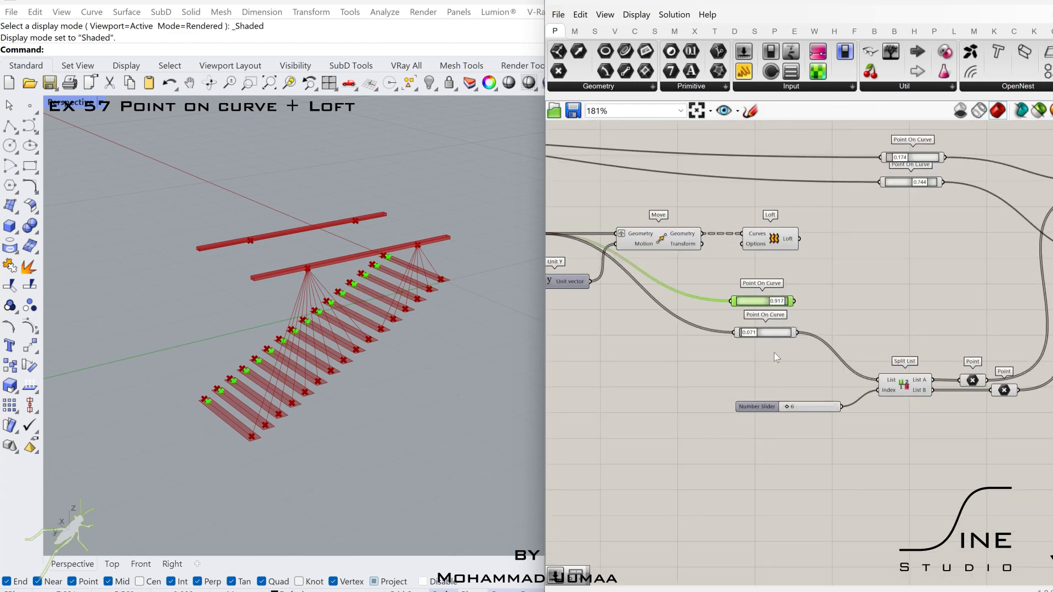
scroll(774, 353, down, 1)
right_drag(919, 333, 818, 343)
scroll(833, 344, down, 1)
drag(1041, 213, 844, 412)
shift+drag(871, 431, 725, 366)
right_drag(787, 399, 785, 315)
alt+drag(790, 299, 791, 485)
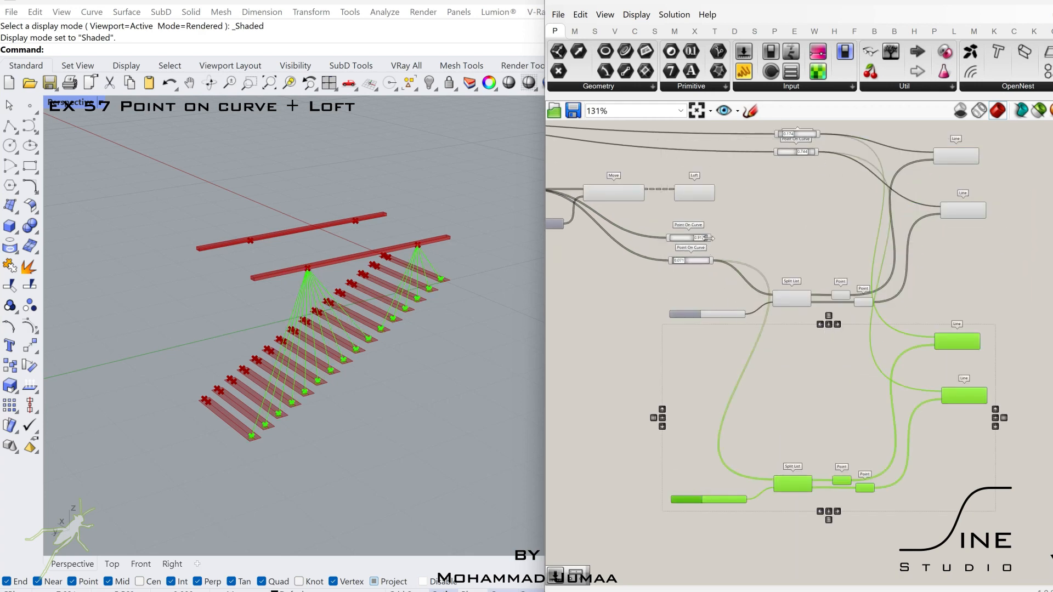
drag(710, 237, 774, 483)
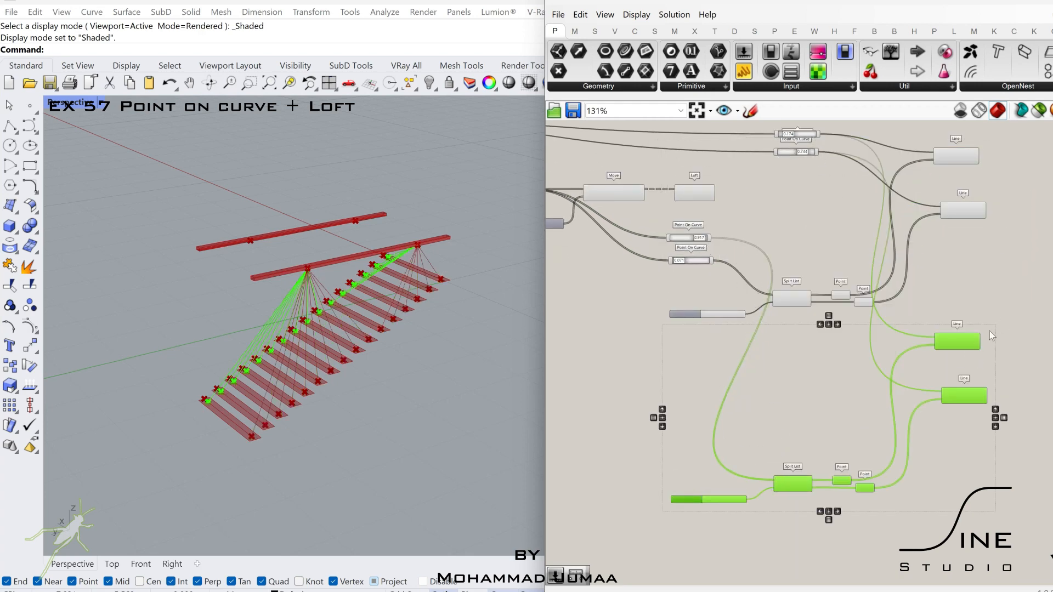
drag(954, 345, 961, 376)
- Move the other bar's two Point On Curve components over beside the duplicated Lines
click(751, 411)
scroll(745, 413, down, 1)
right_drag(745, 413, 969, 381)
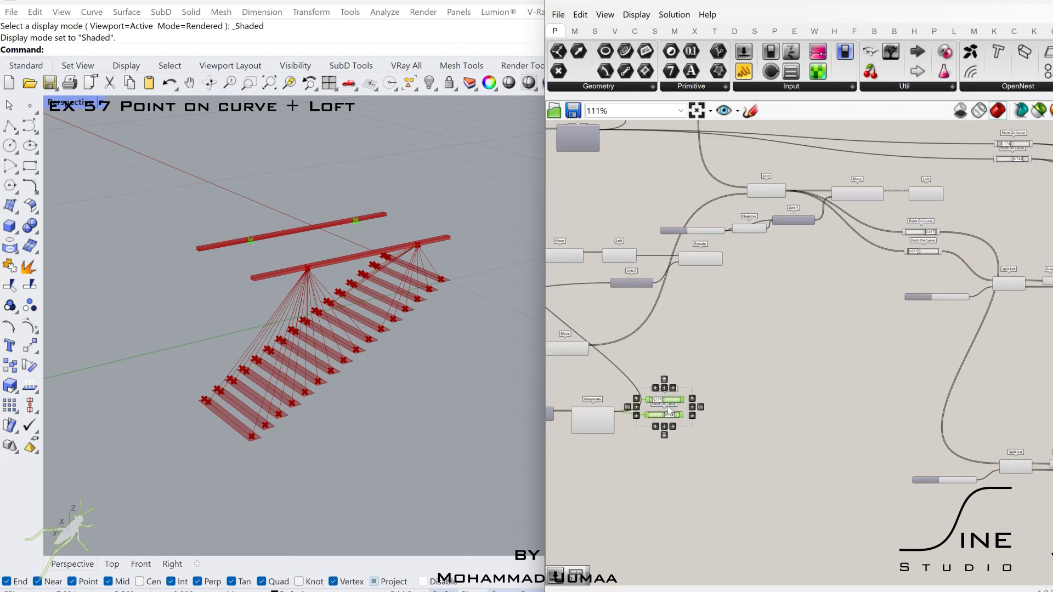
drag(668, 407, 1047, 374)
right_drag(965, 375, 587, 354)
- Wire the moved 0.174 and 0.744 Point On Curve components into the Start Points of the upper and lower duplicated Lines
scroll(588, 354, up, 4)
drag(753, 355, 747, 370)
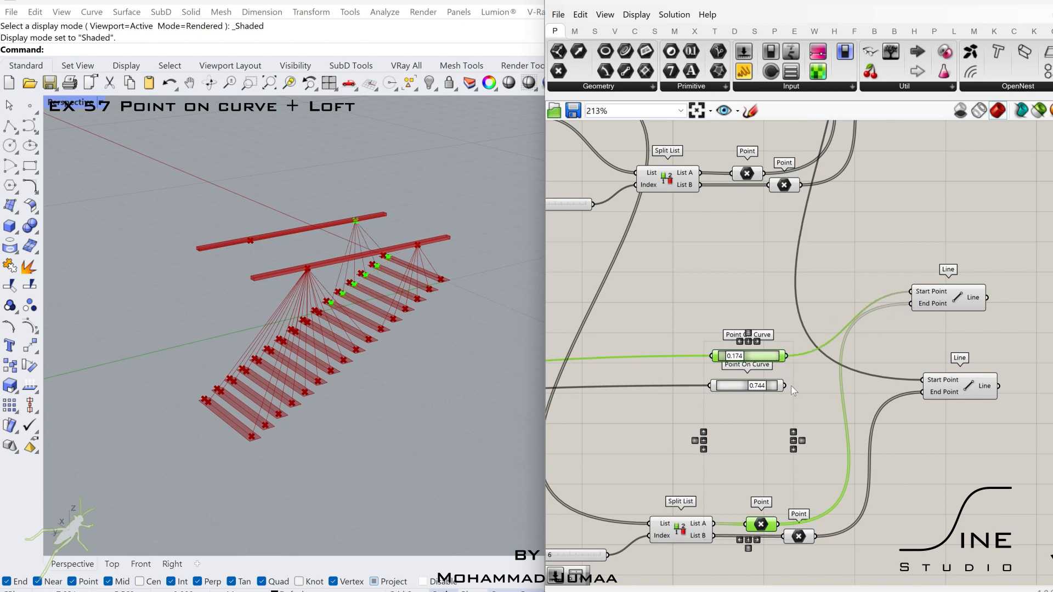
drag(922, 382, 925, 381)
click(959, 387)
scroll(847, 389, down, 2)
right_drag(847, 383, 655, 377)
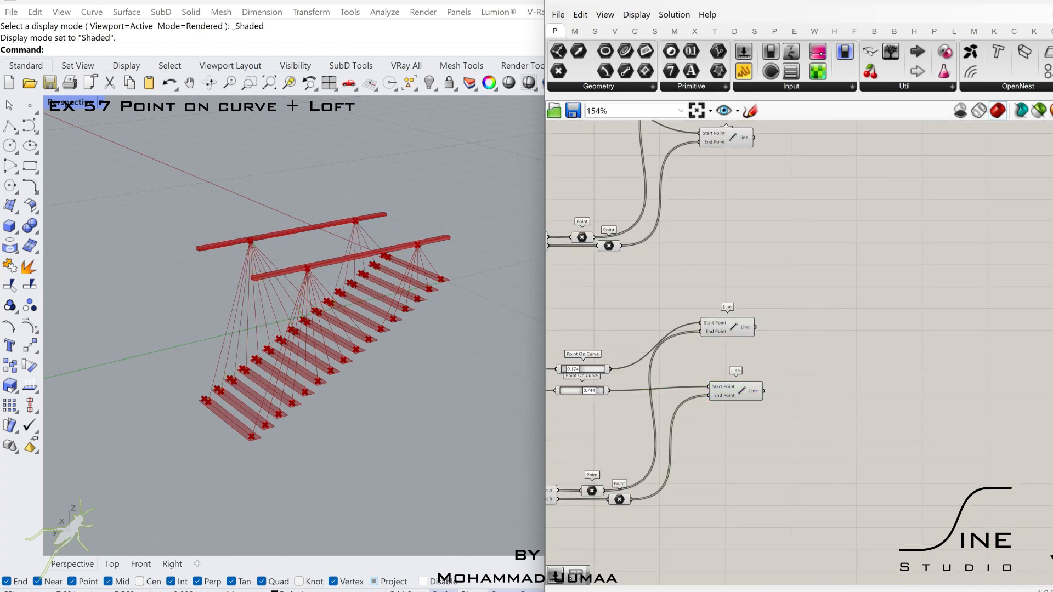
- Add a Pipe and a Sphere component, placing the Sphere above the duplicated Lines
double_click(841, 323)
text(pipe)
click(868, 332)
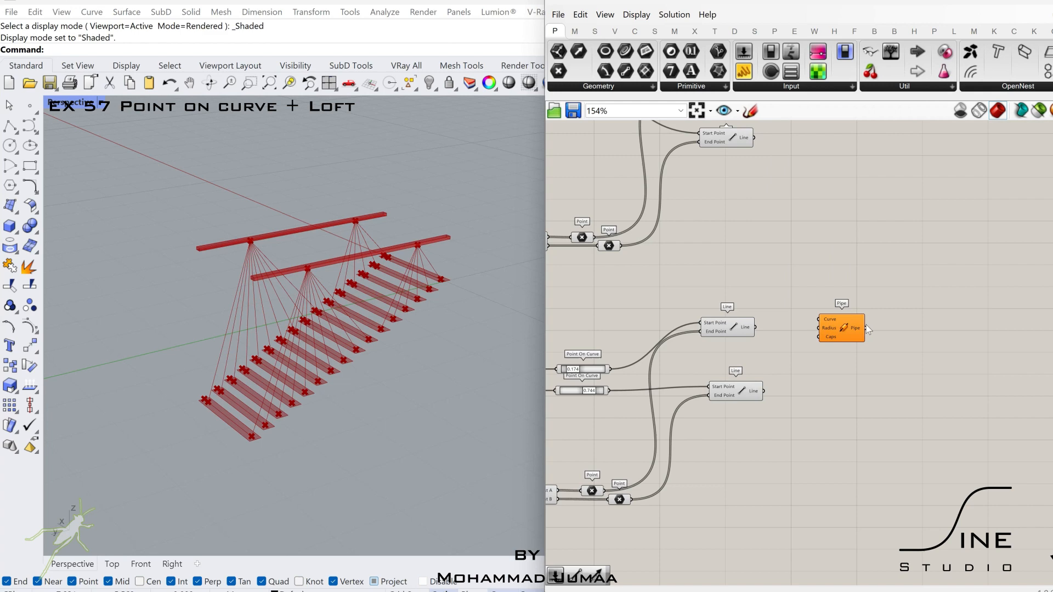
double_click(827, 360)
text(sphere)
click(820, 357)
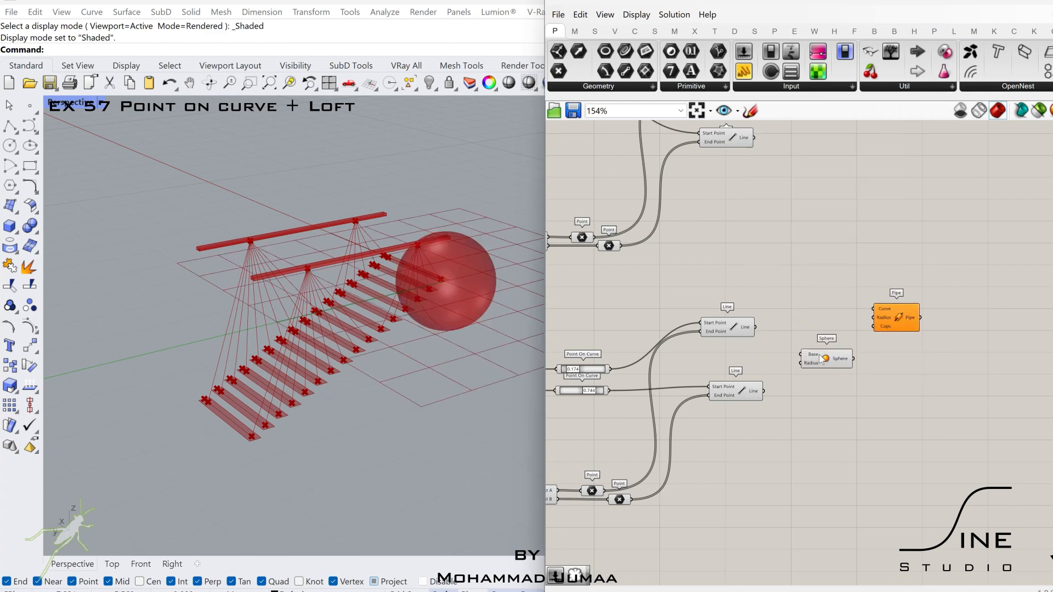
drag(821, 360, 745, 273)
- Add a number slider set to 0.044 and wire it into the Sphere's Radius
double_click(683, 279)
text(0.044)
key(Return)
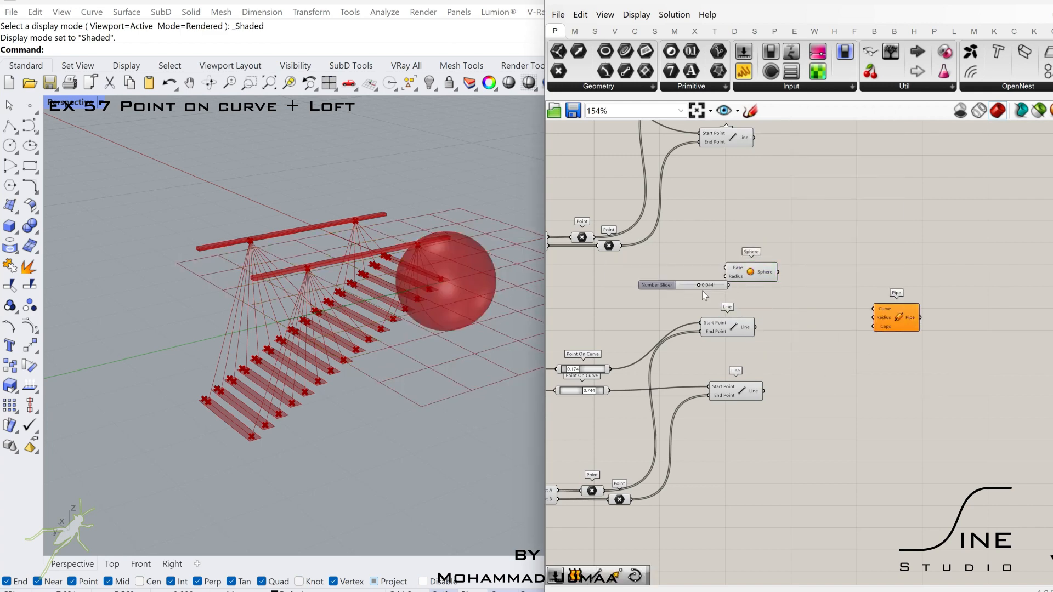
scroll(701, 291, up, 2)
drag(738, 272, 737, 272)
right_drag(677, 301, 826, 300)
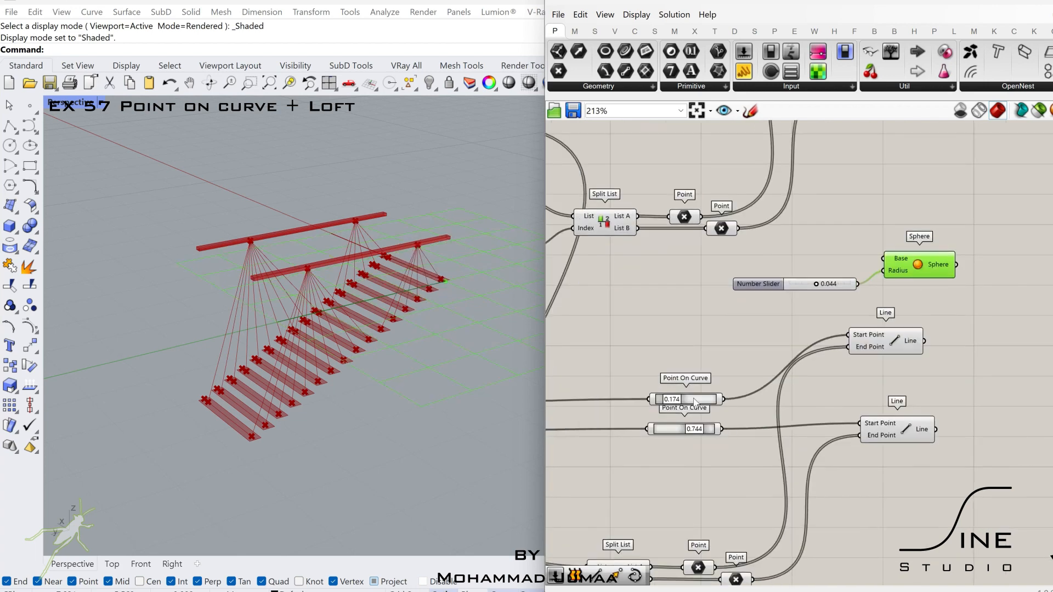
- Wire all four bar Point On Curve components into the Sphere's Base input
drag(724, 400, 726, 400)
drag(884, 255, 883, 258)
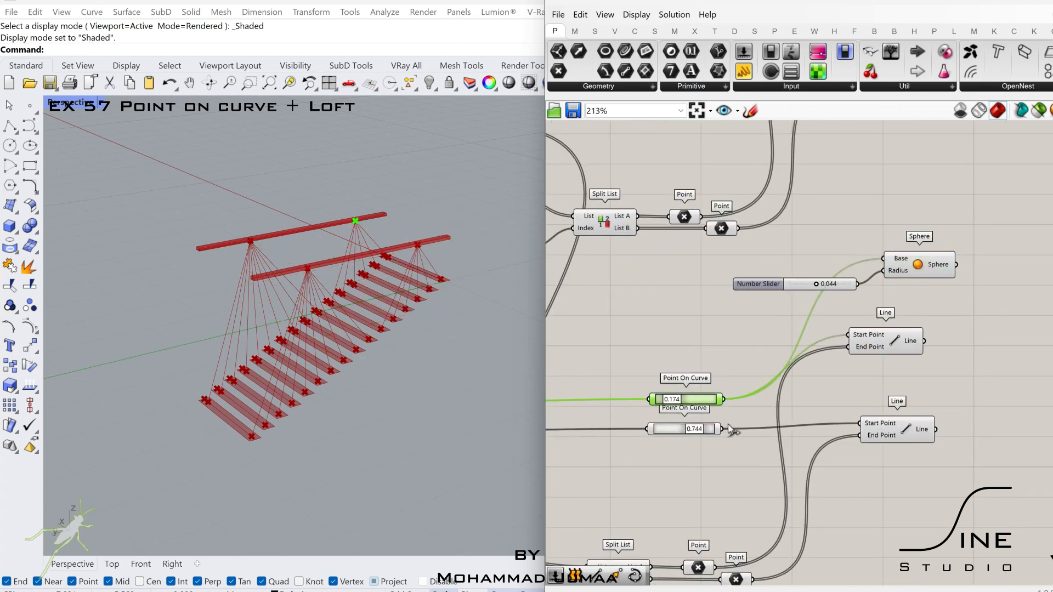
scroll(920, 242, down, 1)
right_drag(920, 242, 879, 442)
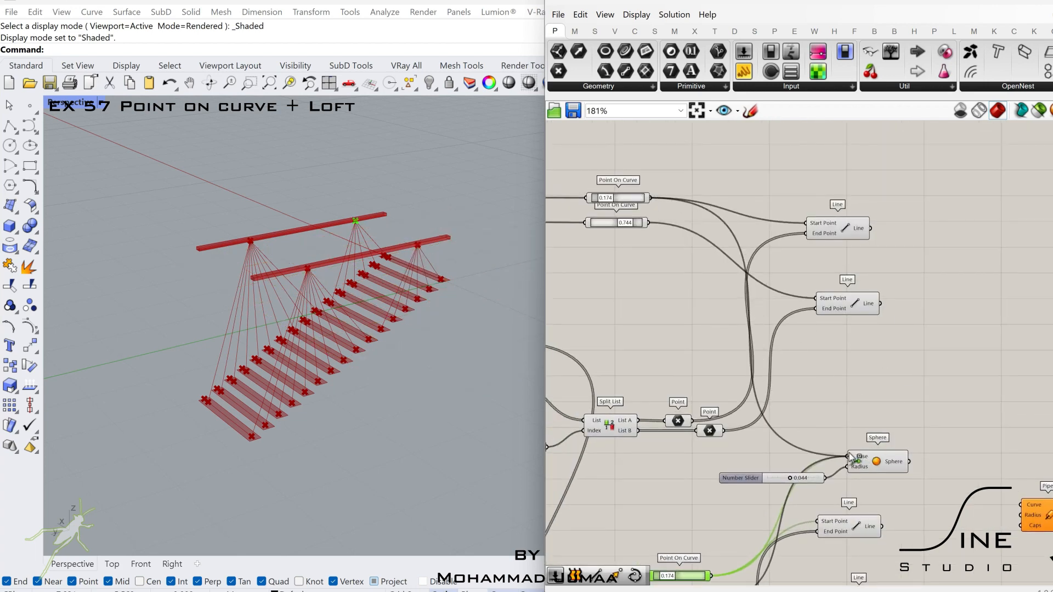
click(866, 460)
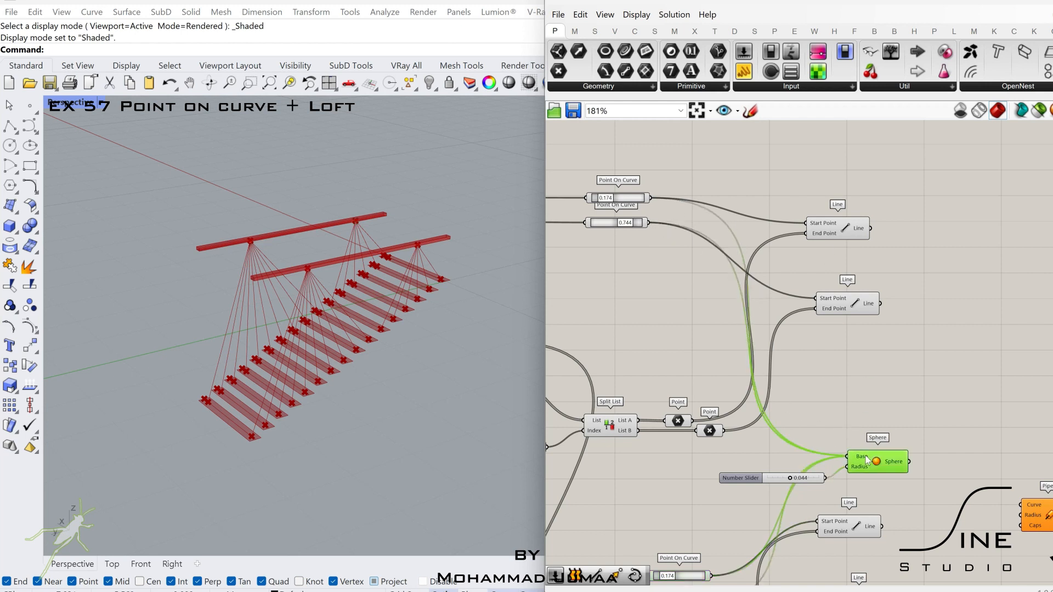
- Move the Sphere farther from the Lines and set its radius slider to 0.040
click(885, 428)
click(877, 462)
right_drag(885, 449, 789, 407)
click(814, 407)
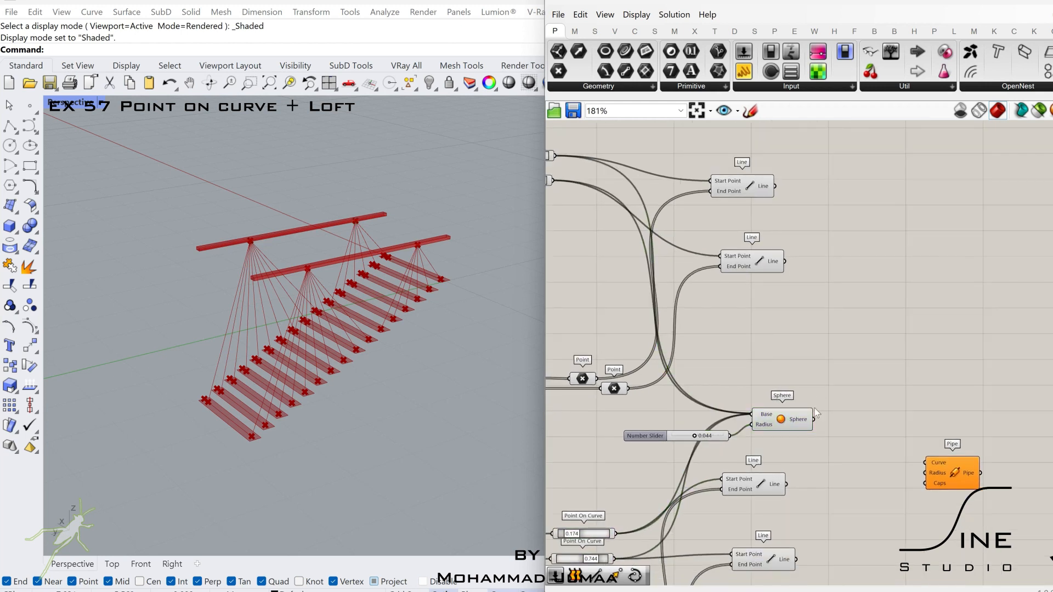
drag(791, 424, 827, 426)
click(719, 433)
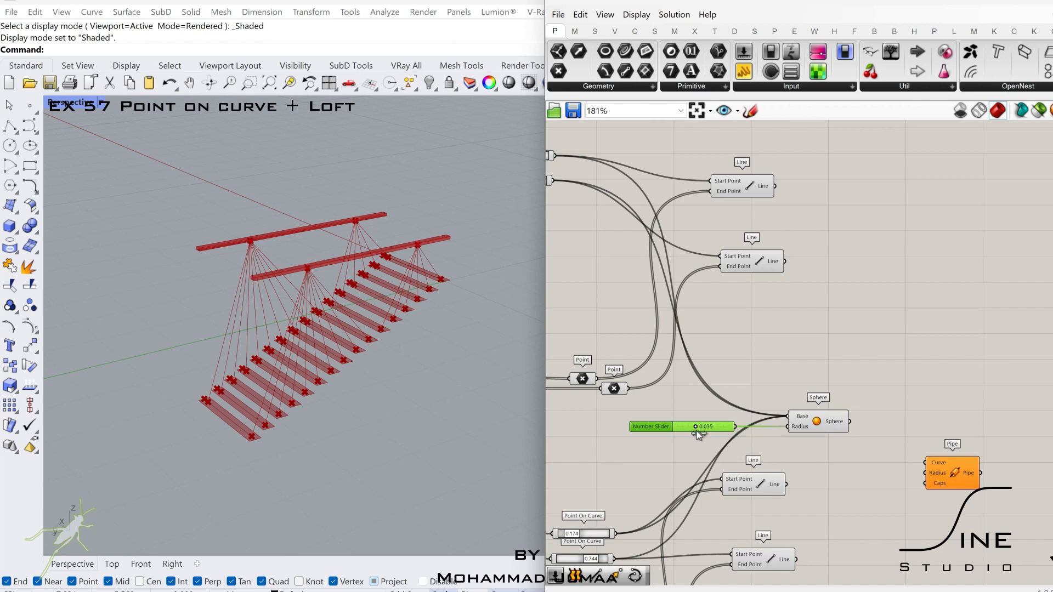
click(814, 416)
- Add a number slider set to 0.025 and wire it into the Pipe's Radius
right_drag(815, 415, 704, 396)
scroll(702, 396, down, 2)
scroll(745, 443, up, 3)
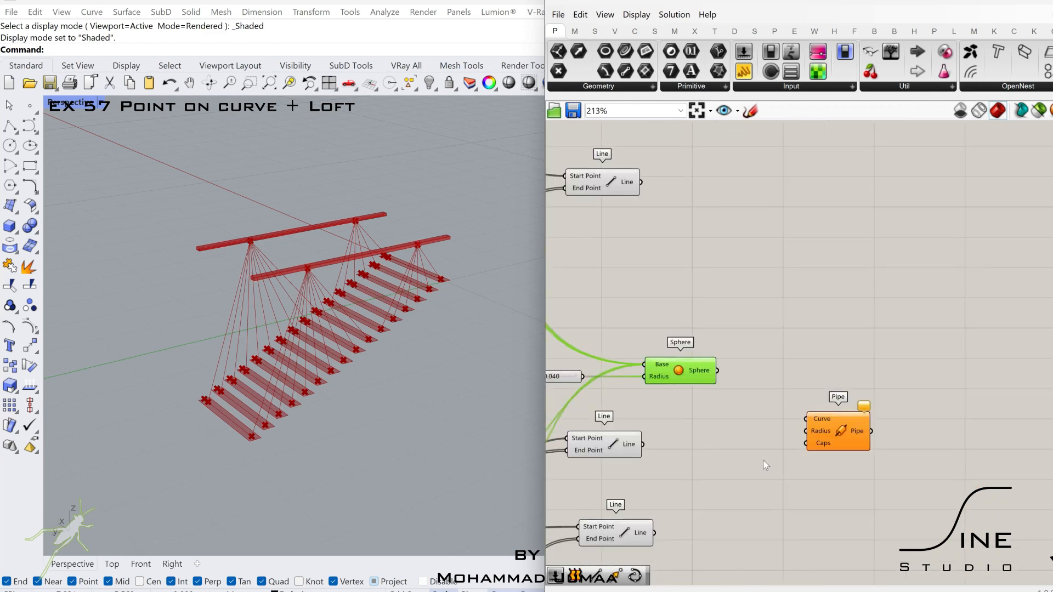
click(755, 462)
double_click(755, 462)
text(0.025)
key(Return)
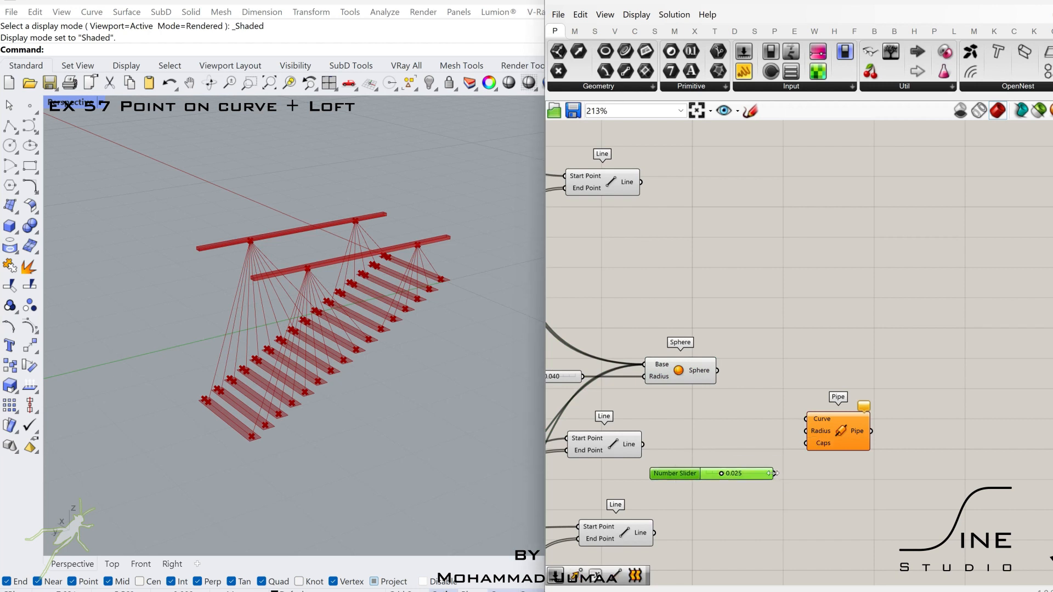
- Add a Boolean Toggle set to True and wire it into the Pipe's Caps input
double_click(782, 505)
text(togg)
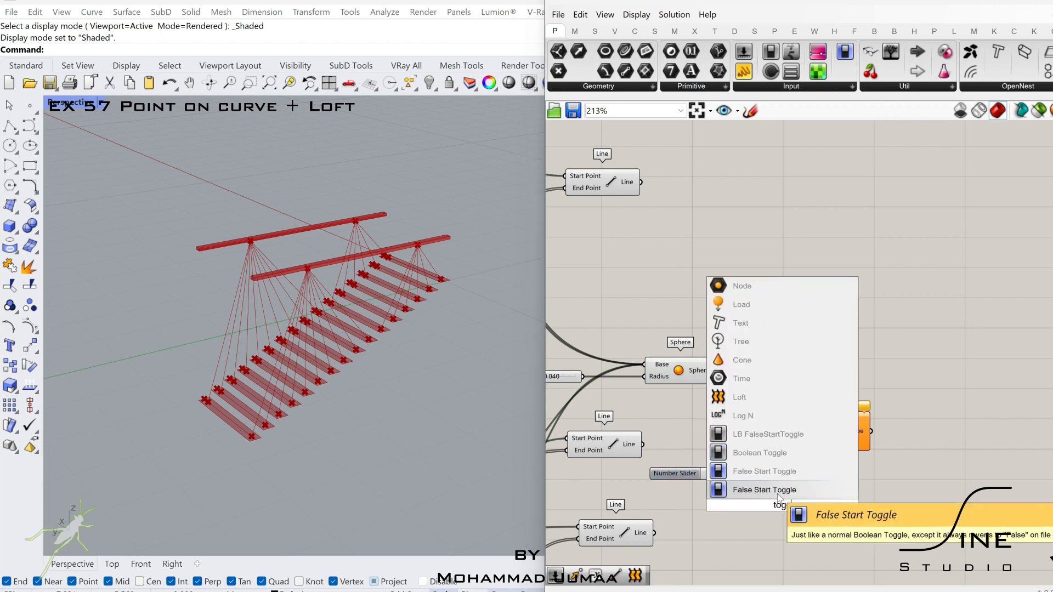
click(783, 452)
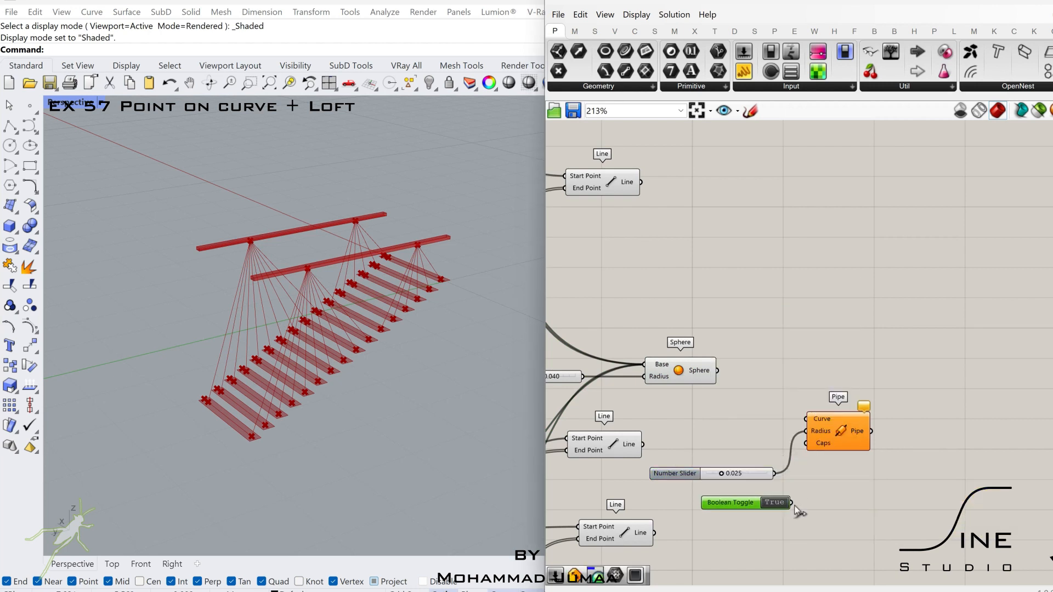
drag(842, 452, 861, 431)
- Wire all four Line components into the Pipe's Curve input
click(613, 448)
click(853, 439)
scroll(848, 442, down, 2)
scroll(861, 432, down, 2)
right_drag(734, 365, 885, 344)
click(883, 345)
- Add an Offset Surface component beside the slats' Loft
right_drag(611, 268, 830, 254)
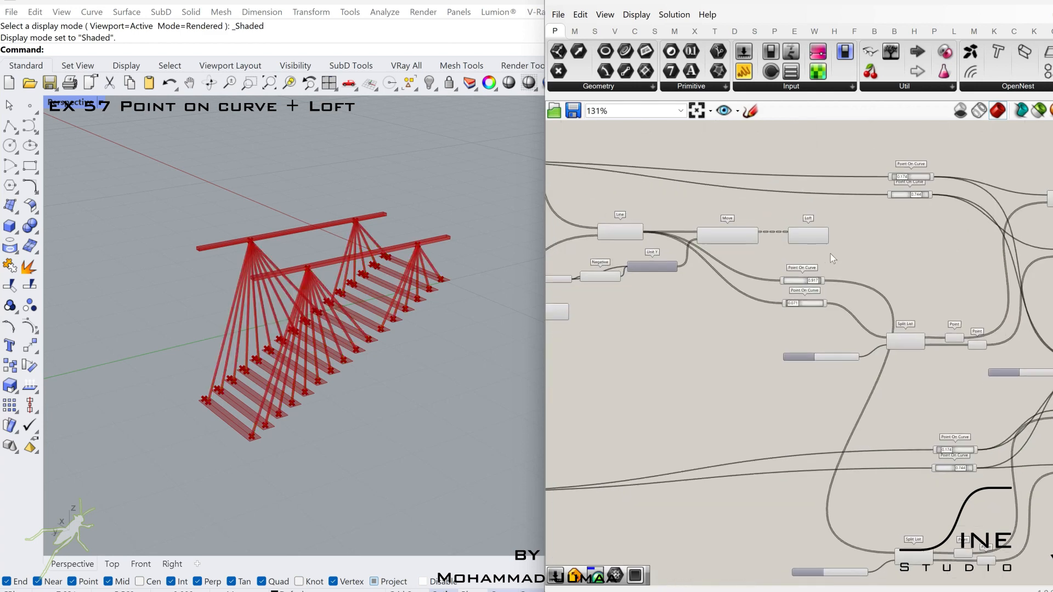
click(805, 237)
scroll(834, 242, up, 4)
double_click(963, 251)
text(off)
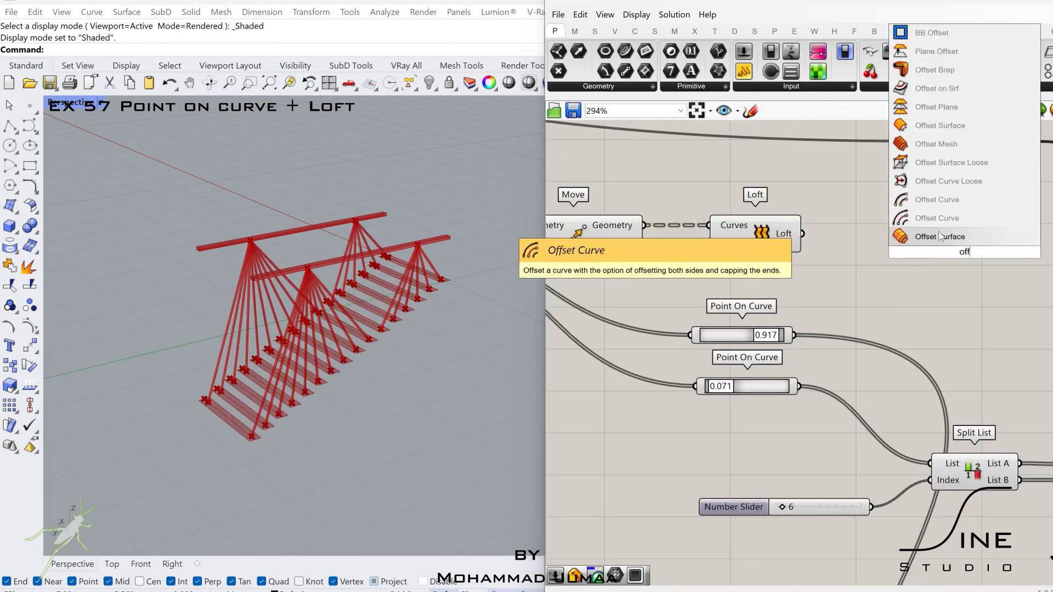
click(940, 236)
- Add a Boolean Toggle set to True and wire it into Offset Surface's Both Sides input
double_click(873, 276)
text(tog)
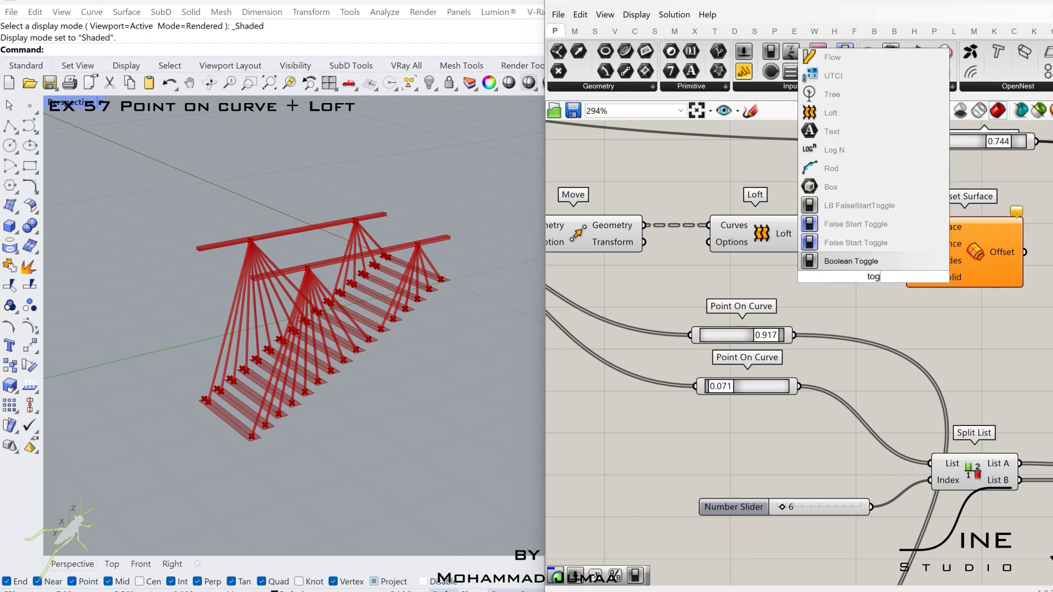
text(g)
click(849, 225)
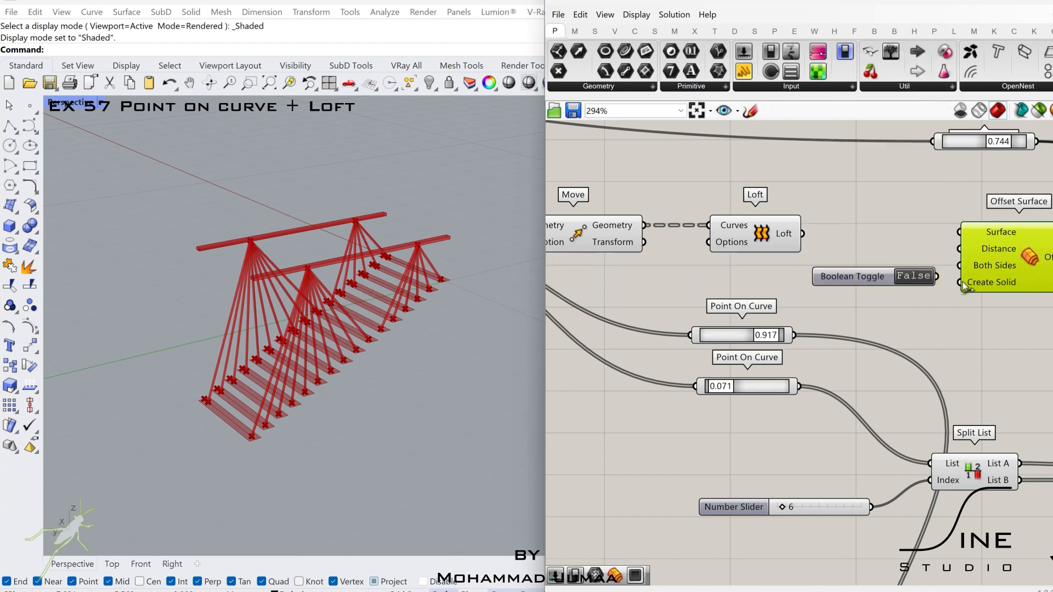
drag(876, 277, 865, 287)
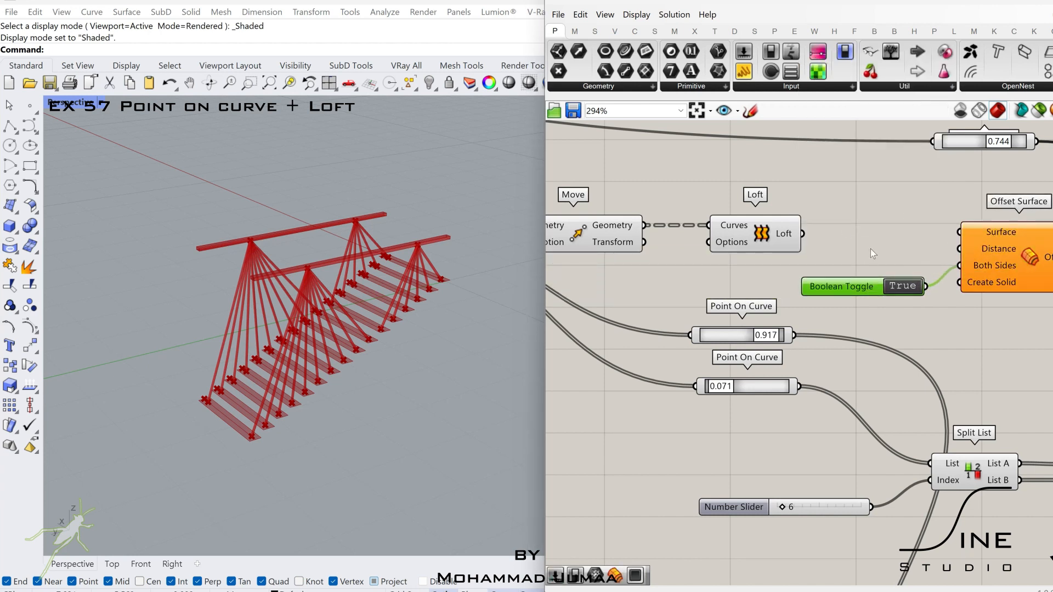
- Add a number slider set to 0.052 and wire it into Offset Surface's Distance input
double_click(871, 236)
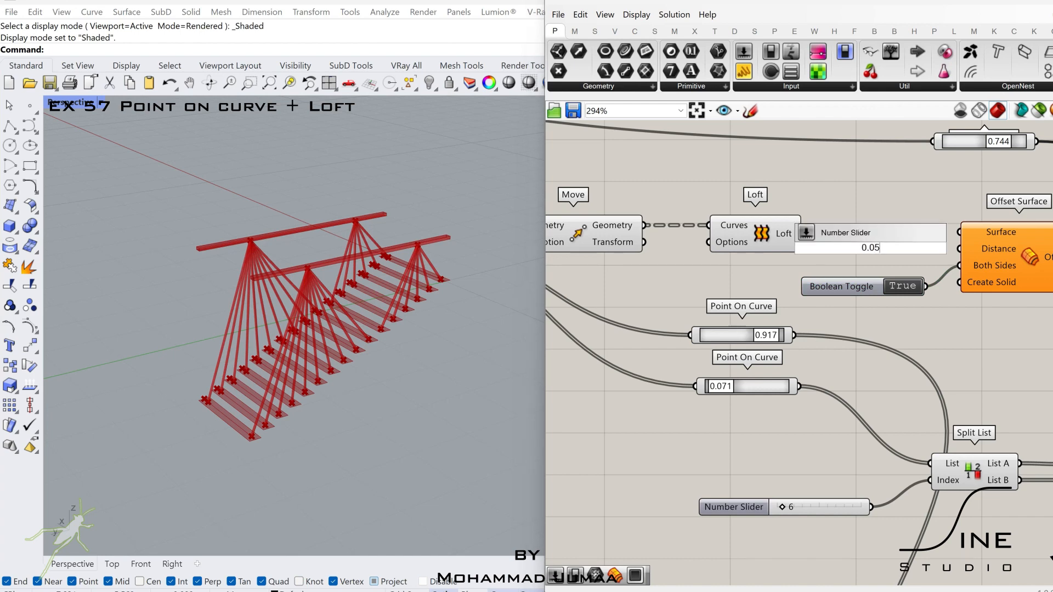
text(0.05)
key(Return)
drag(856, 246, 856, 326)
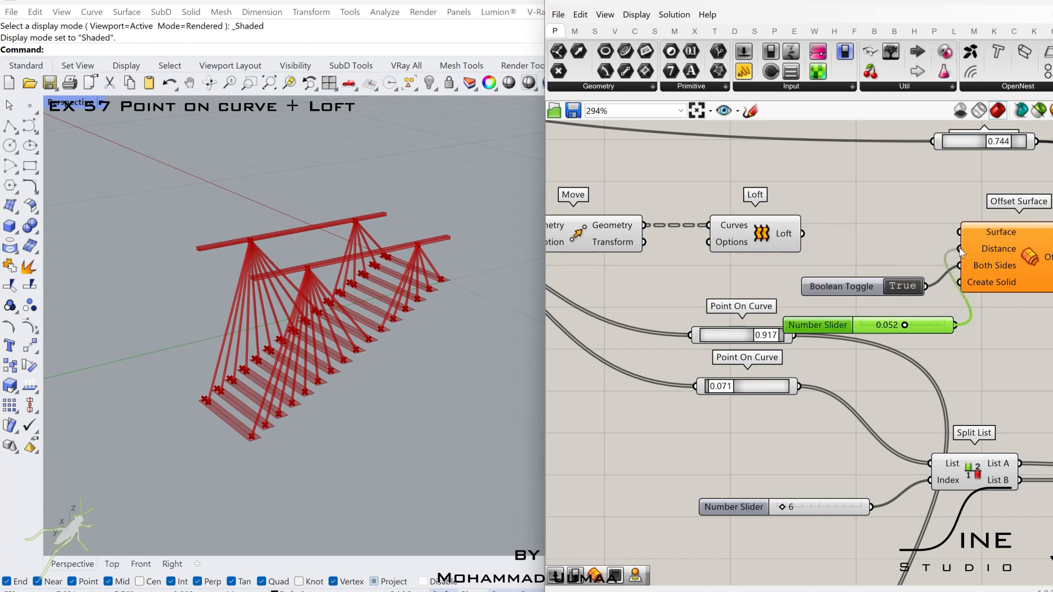
- Wire the slats' Loft into Offset Surface's Surface input and move Offset Surface with its slider and toggle between the Lines and the Pipe
drag(808, 233, 959, 232)
click(995, 271)
right_drag(1028, 301, 989, 307)
drag(989, 307, 878, 267)
shift+click(897, 329)
scroll(904, 331, down, 6)
right_drag(951, 321, 796, 314)
drag(775, 300, 936, 333)
click(1002, 318)
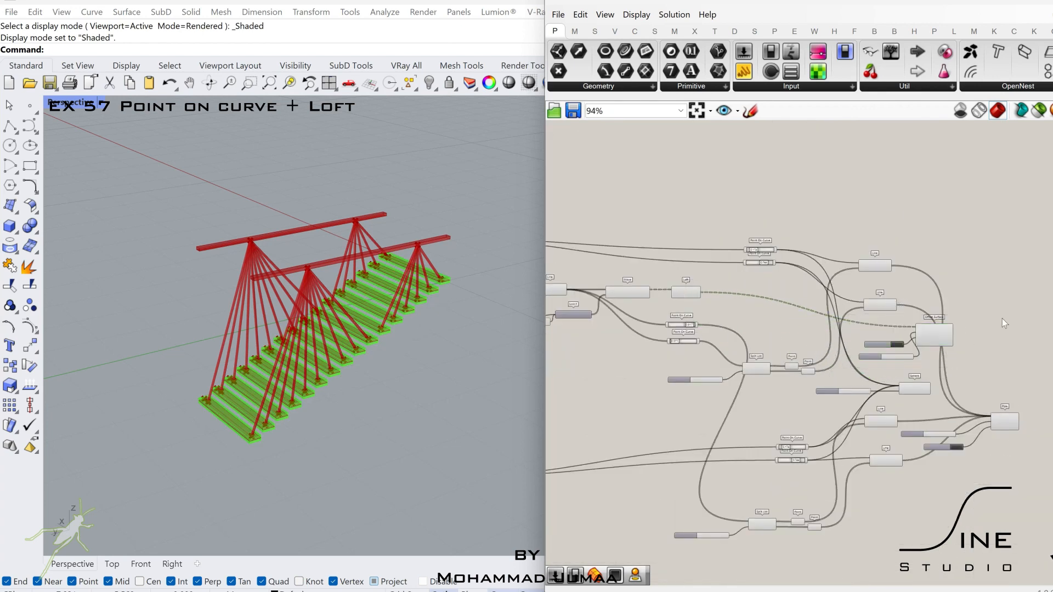
- Add a Custom Preview component and place it beyond Offset Surface
scroll(934, 335, up, 5)
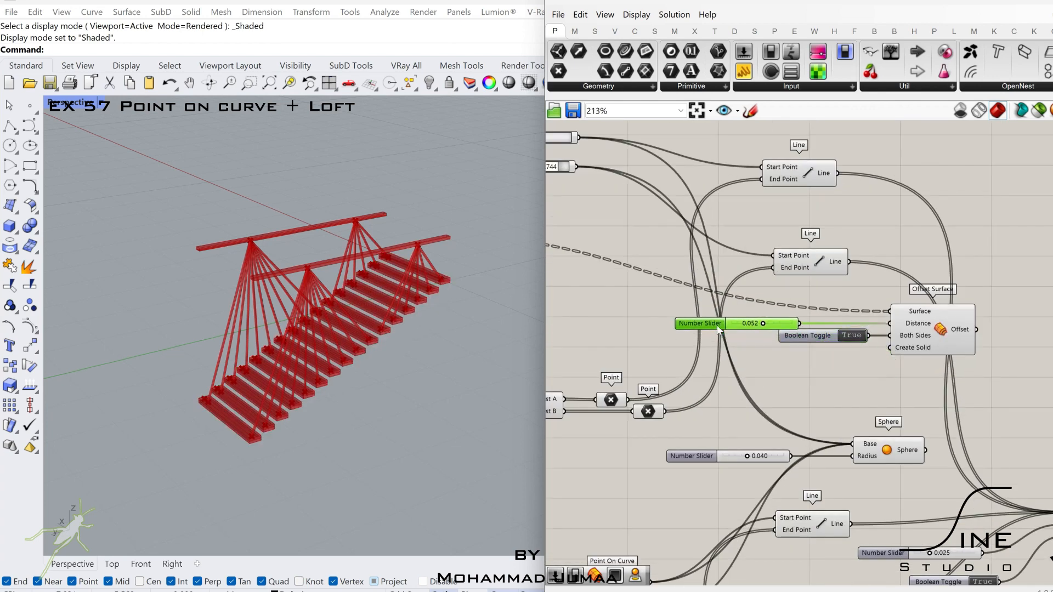
right_drag(683, 329, 498, 302)
double_click(897, 298)
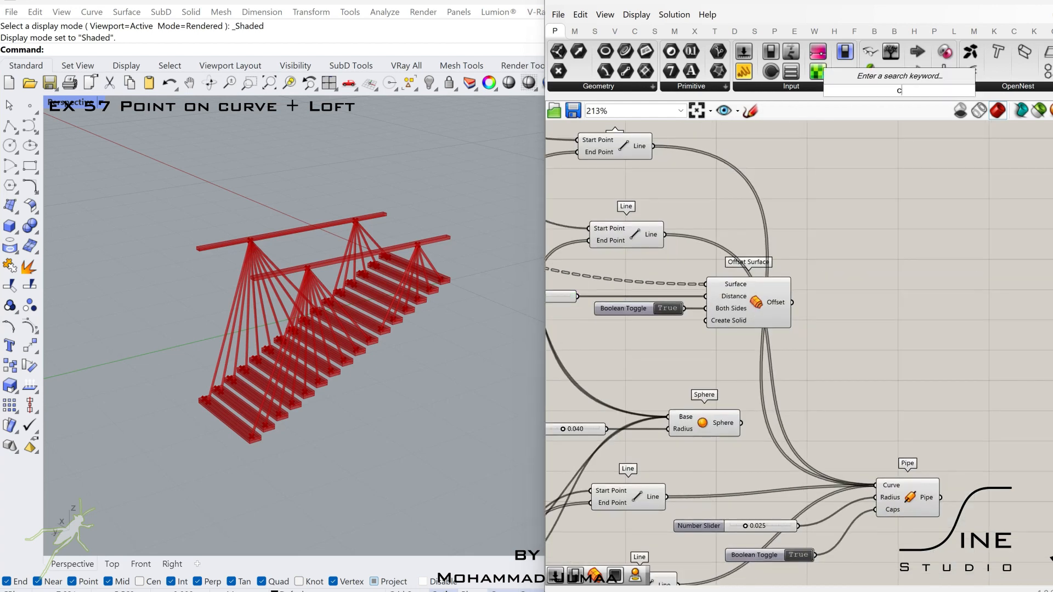
text(cust)
click(852, 188)
drag(893, 303, 1008, 262)
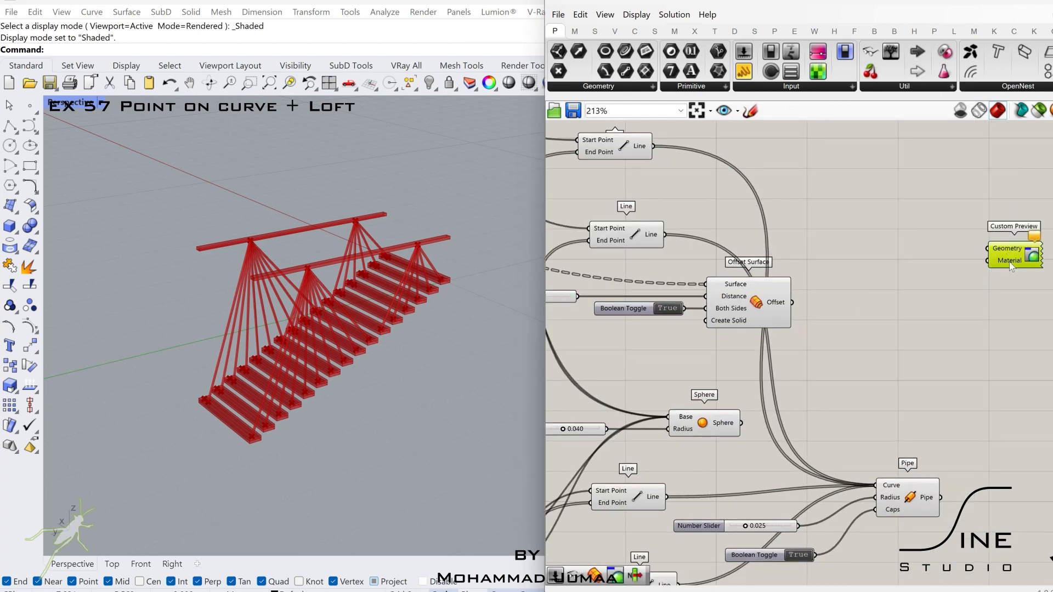
- Assign a material to the Custom Preview's Material input and place a duplicate Custom Preview below it
right_click(1008, 262)
mouse_move(1008, 363)
click(892, 430)
right_drag(1032, 273, 908, 237)
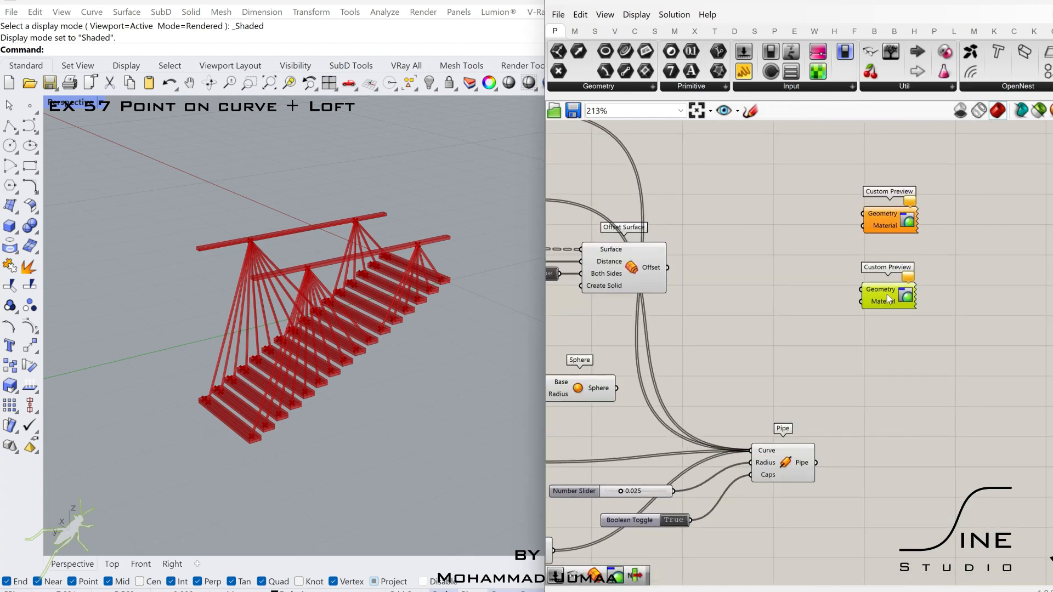
- Assign a material to the lower Custom Preview's Material input
right_click(888, 297)
mouse_move(910, 404)
click(784, 487)
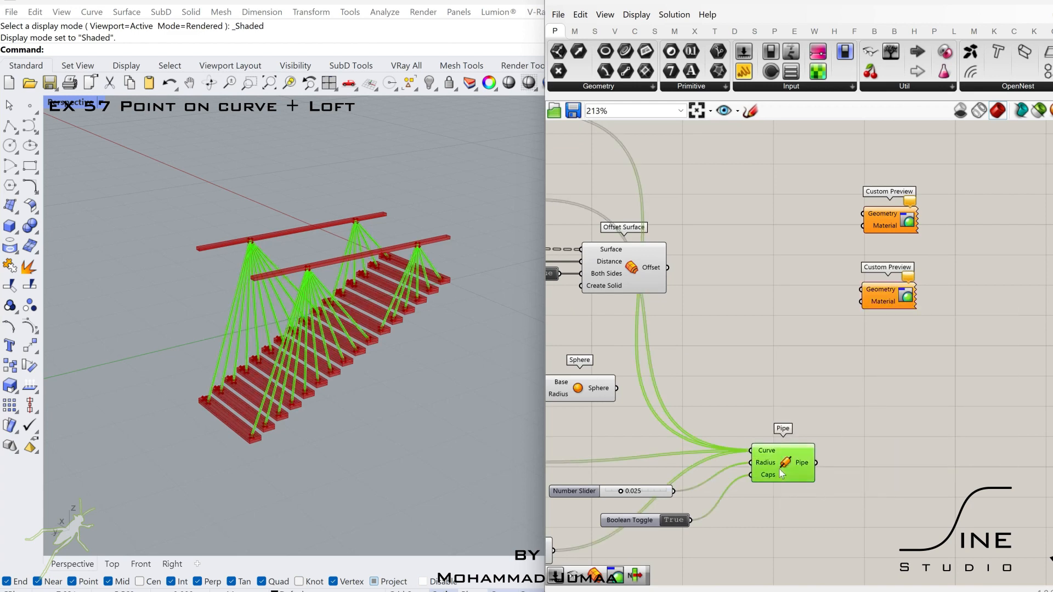
- Wire the Pipe into the lower Custom Preview's Geometry and Offset Surface into the upper one's Geometry
drag(857, 302, 862, 289)
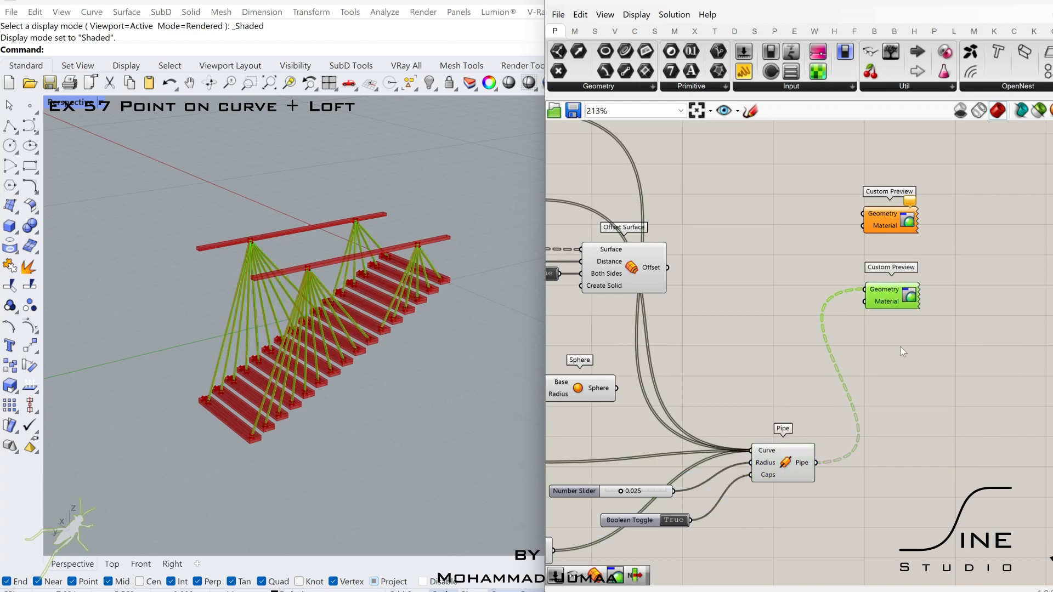
click(636, 271)
drag(668, 268, 862, 214)
scroll(783, 257, down, 5)
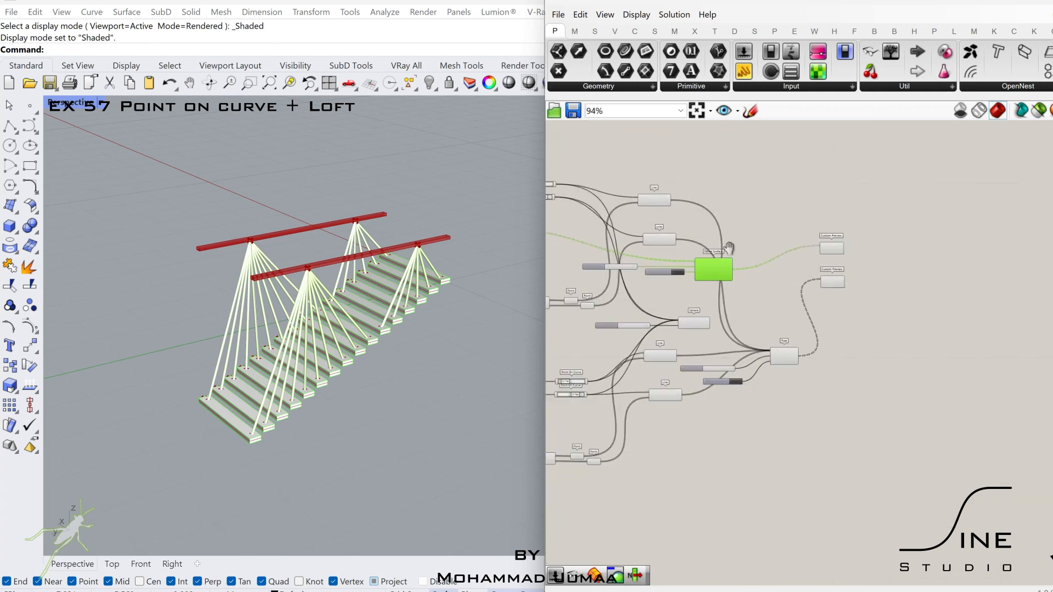
- Add the Sphere output to the lower Custom Preview's Geometry input alongside the Pipe
scroll(677, 213, up, 2)
right_drag(674, 214, 855, 251)
scroll(886, 265, up, 1)
scroll(889, 268, up, 2)
right_drag(925, 460, 700, 409)
click(800, 407)
shift+drag(912, 325, 914, 326)
scroll(802, 334, down, 5)
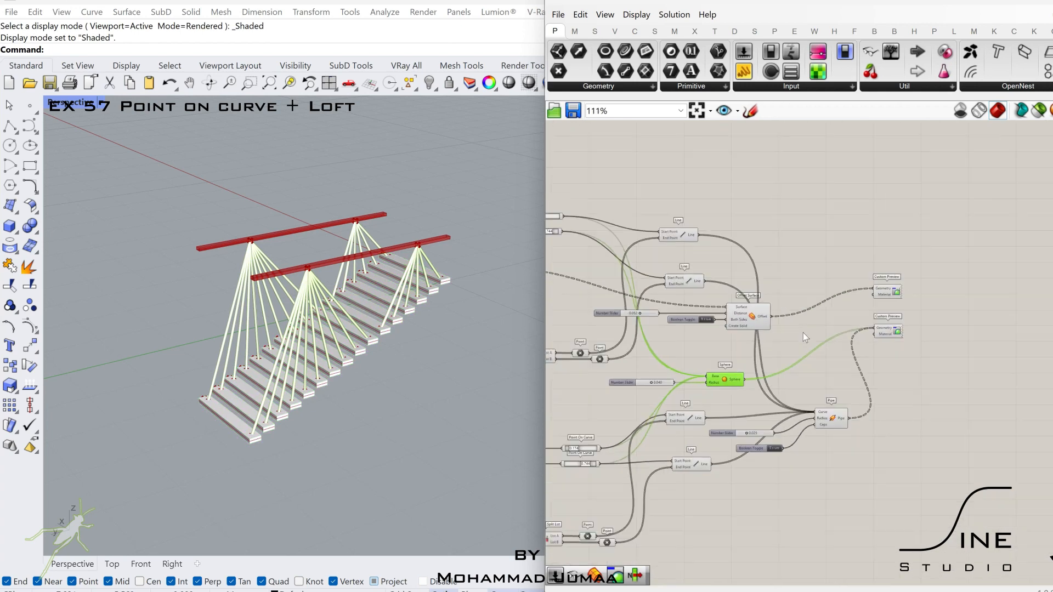
- Add the front bar's Extrude result to the upper Custom Preview's Geometry input alongside Offset Surface
right_drag(647, 296, 970, 336)
click(753, 170)
scroll(765, 175, up, 2)
scroll(776, 175, up, 3)
right_drag(776, 175, 724, 218)
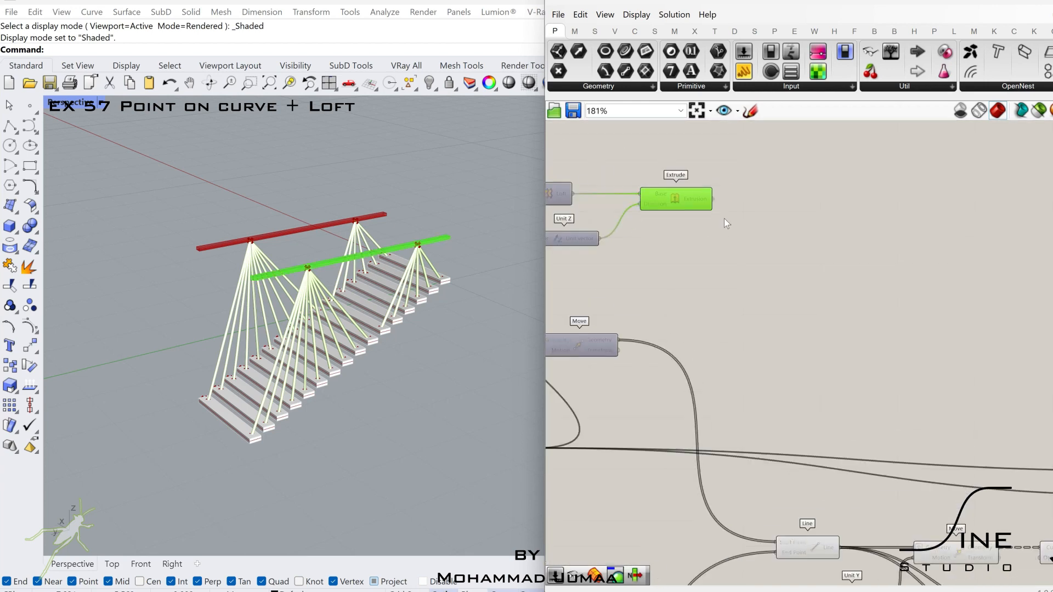
scroll(850, 327, down, 4)
drag(712, 199, 896, 414)
right_drag(1052, 413, 896, 414)
drag(897, 414, 696, 414)
right_drag(896, 414, 695, 391)
shift+drag(696, 414, 896, 442)
- Add the back bar's Extrude result to the upper Custom Preview's Geometry input
scroll(895, 442, down, 3)
right_drag(548, 510, 726, 409)
scroll(746, 376, up, 3)
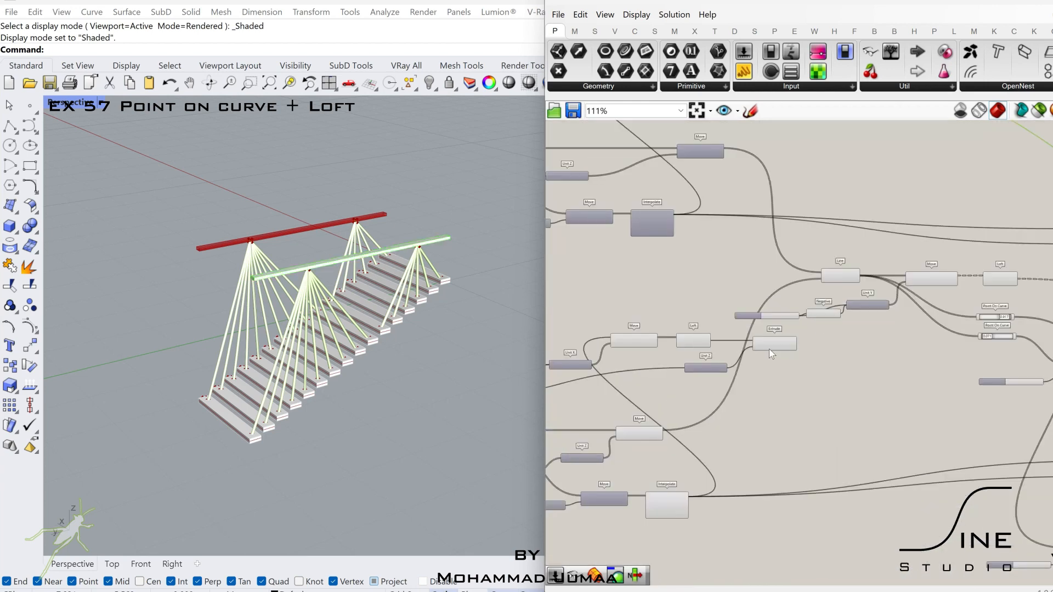
click(769, 349)
right_drag(789, 354, 693, 380)
scroll(693, 379, up, 2)
scroll(696, 401, down, 5)
drag(703, 371, 979, 369)
right_drag(736, 314, 767, 316)
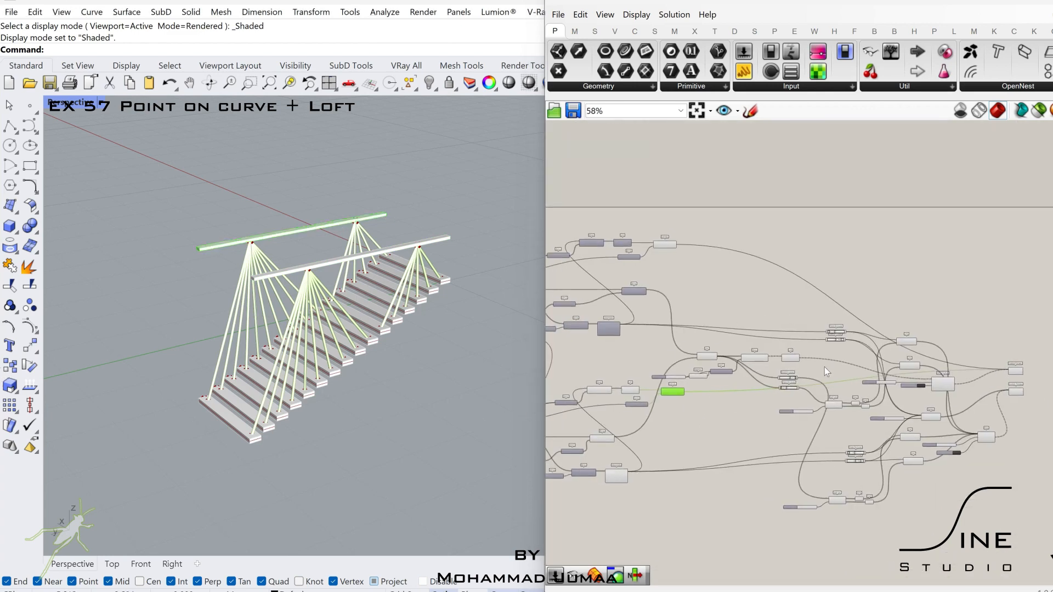
- Turn off the preview of every component except the two Custom Previews and set the Perspective viewport to Rendered display
scroll(877, 349, down, 2)
right_drag(898, 336, 967, 320)
scroll(1020, 286, down, 2)
drag(1024, 231, 655, 499)
middle_click(707, 418)
click(752, 373)
key(ctrl+alt+r)
click(719, 400)
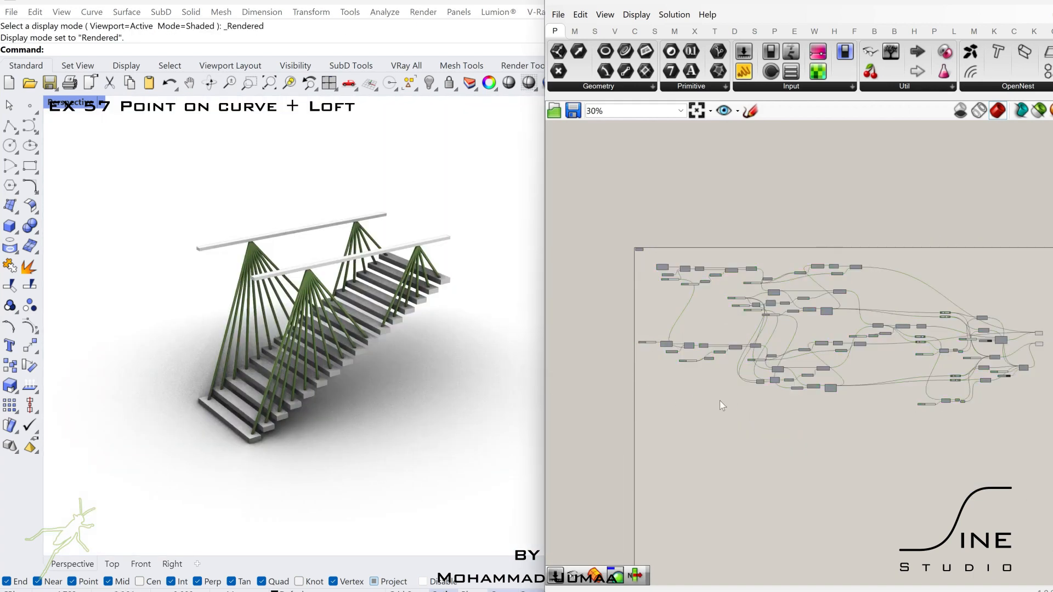
- Set the number slider feeding Construct Point's X coordinate to 1.97
scroll(670, 340, up, 8)
scroll(679, 354, up, 3)
mouse_move(679, 354)
mouse_down()
mouse_move(668, 352)
mouse_move(678, 353)
mouse_up()
scroll(678, 353, down, 6)
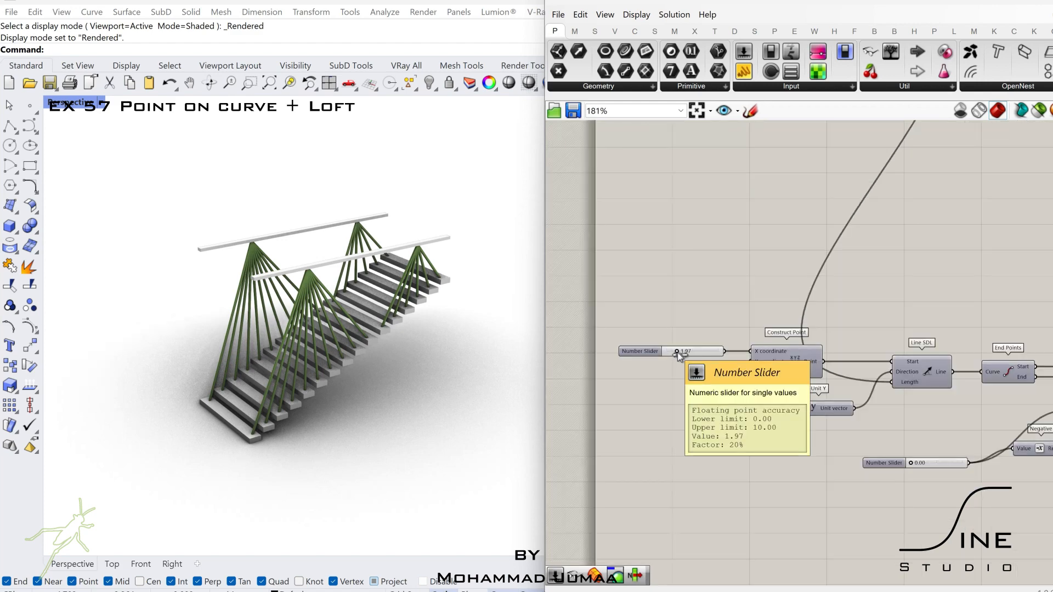
- Try out other values on the two 0.00 number sliders that feed Negative components
scroll(800, 296, up, 6)
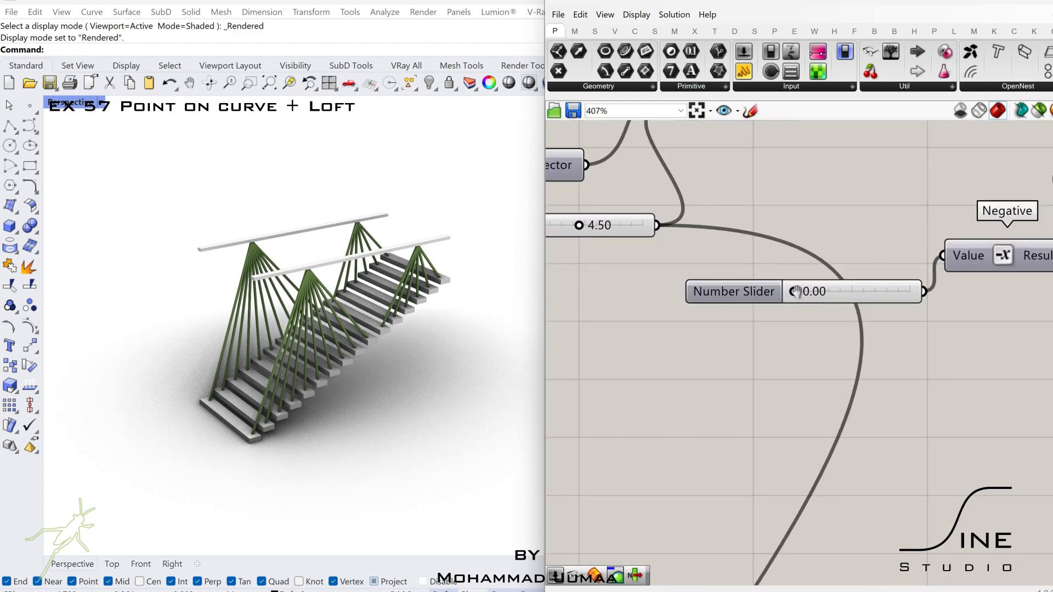
mouse_move(796, 292)
mouse_down()
mouse_move(807, 300)
mouse_move(794, 304)
mouse_up()
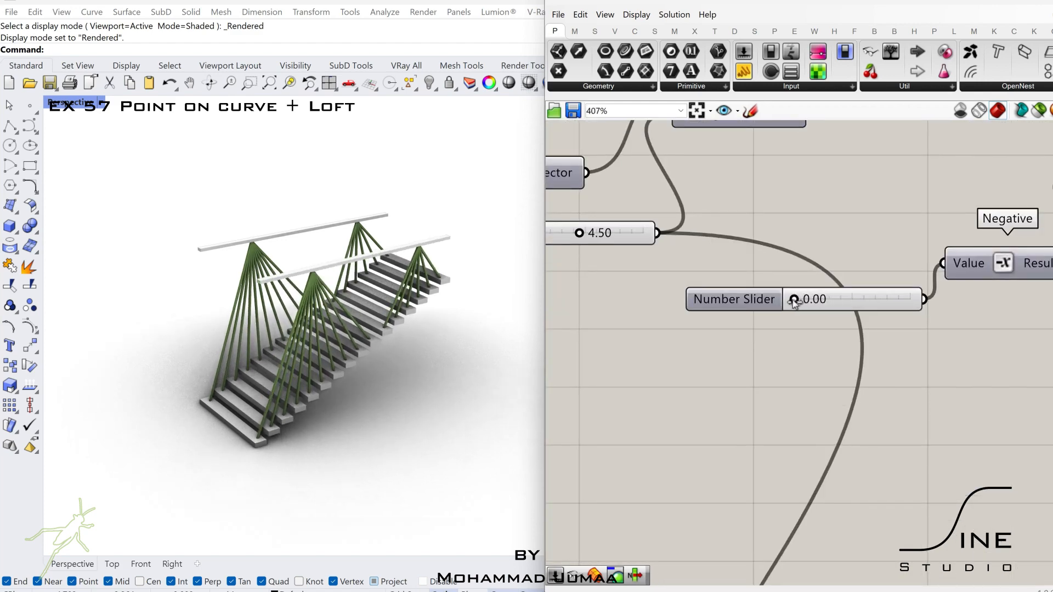
scroll(794, 304, down, 6)
scroll(778, 511, up, 6)
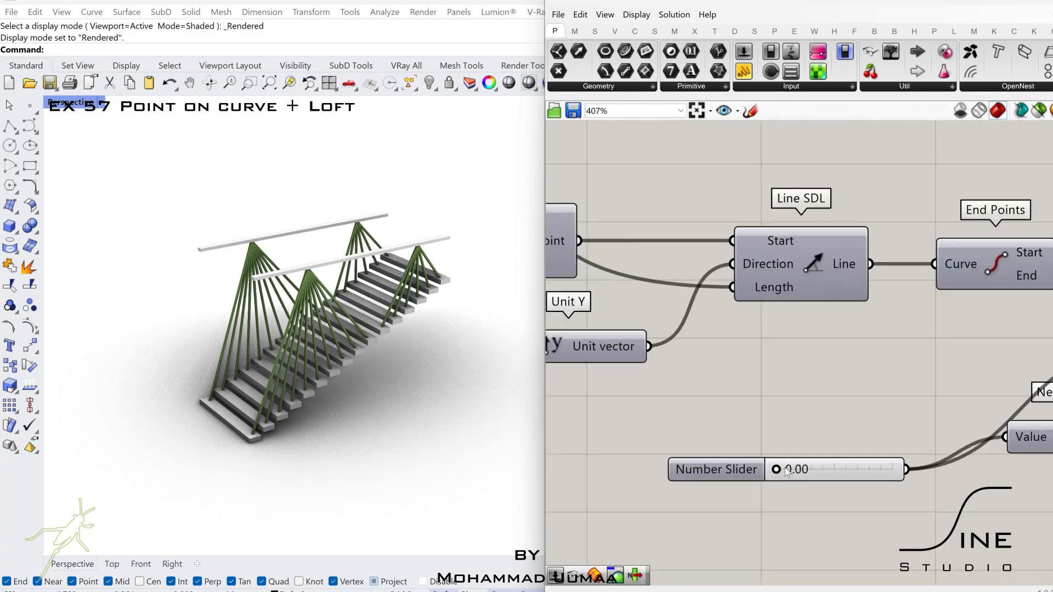
drag(780, 471, 781, 470)
- Set the number slider feeding the Negative component above Divide Curve to 0.08
scroll(780, 471, down, 7)
right_drag(935, 407, 899, 345)
scroll(633, 341, up, 6)
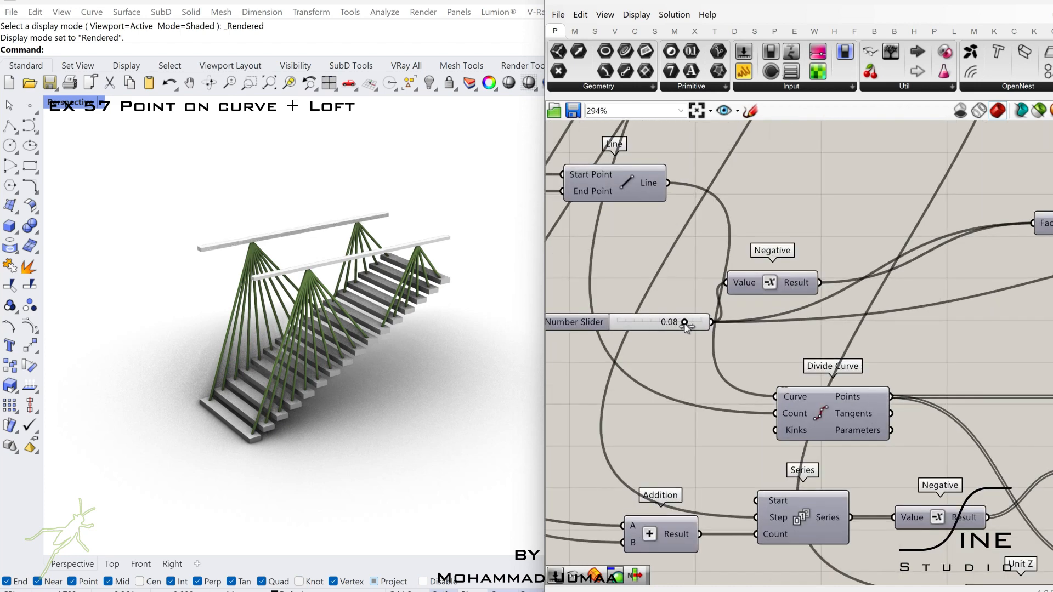
scroll(685, 325, down, 6)
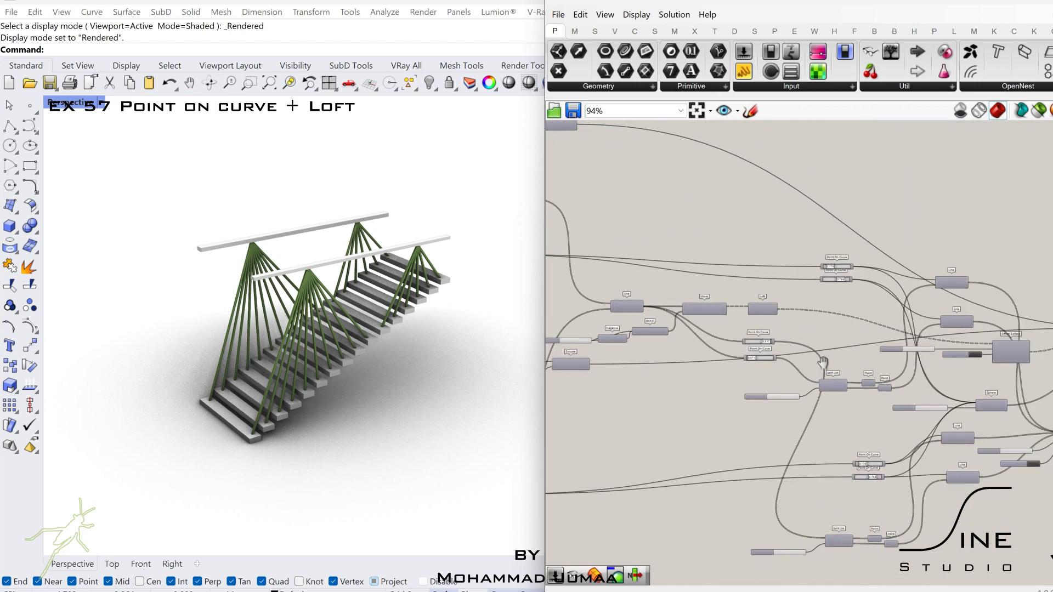
- Move the back bar's cable anchor points by setting its two Point On Curve parameters to 0.668 and 0.151
scroll(823, 479, up, 7)
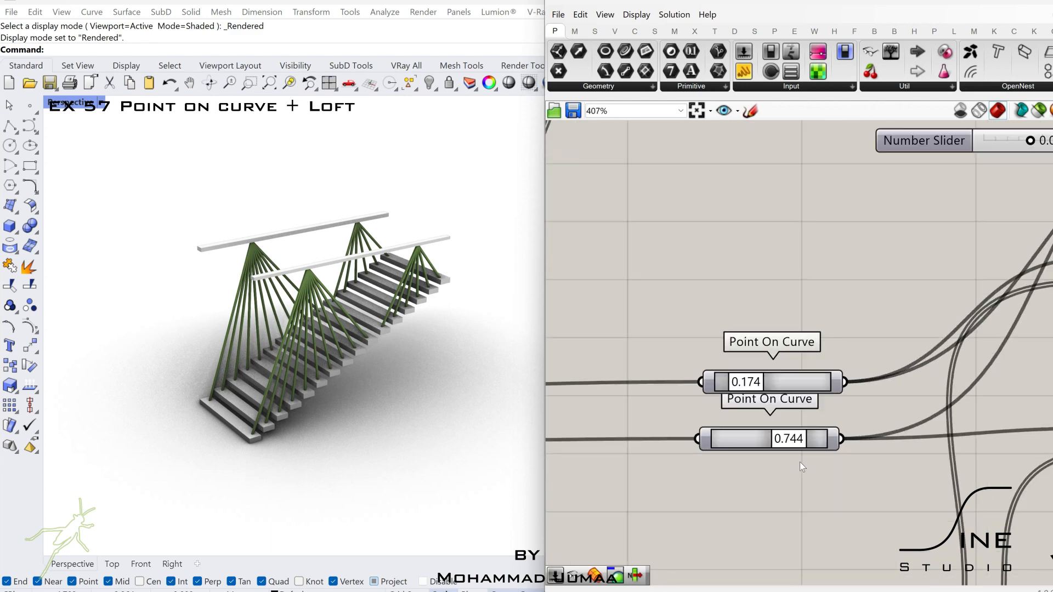
mouse_move(785, 436)
mouse_down()
mouse_move(756, 436)
mouse_move(846, 425)
mouse_move(783, 427)
mouse_up()
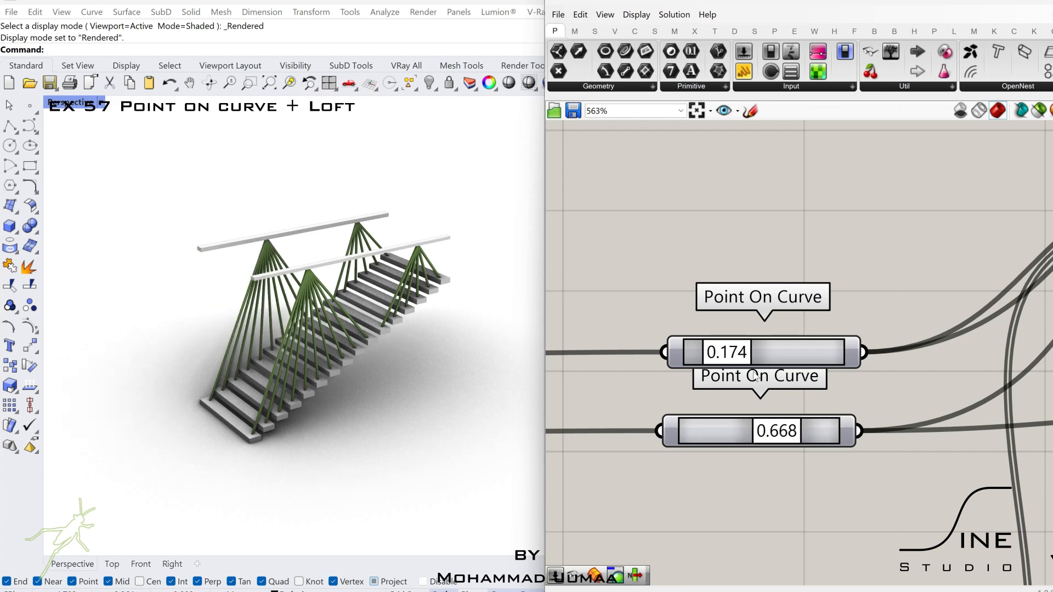
mouse_move(713, 359)
mouse_down()
mouse_move(692, 359)
mouse_move(710, 359)
mouse_up()
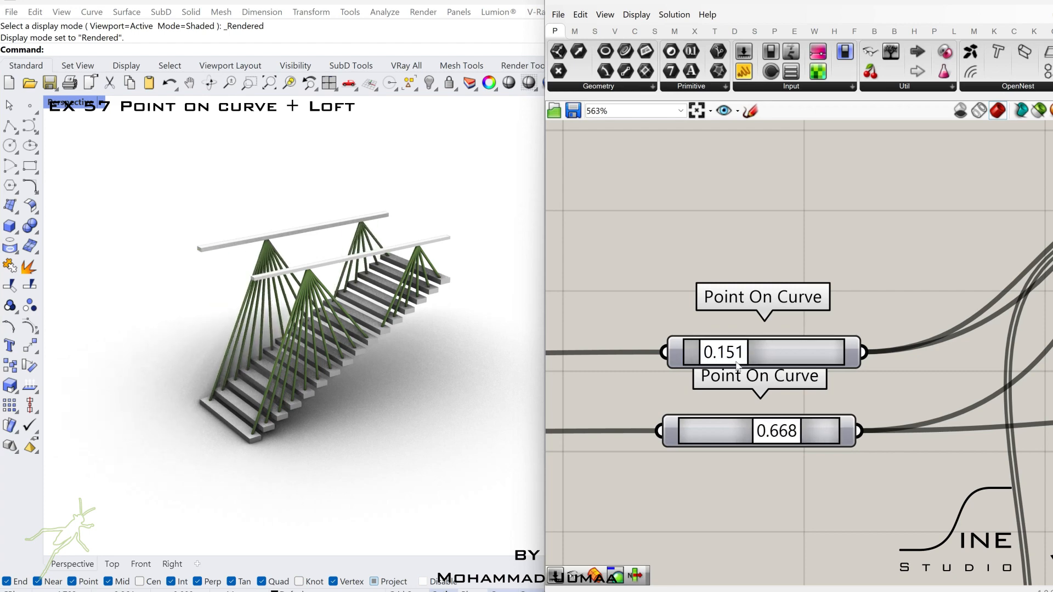
- Set the front bar's lower Point On Curve parameter to 0.660 to shift its cable anchor along the bar
scroll(745, 394, down, 5)
scroll(747, 399, down, 2)
scroll(623, 260, up, 6)
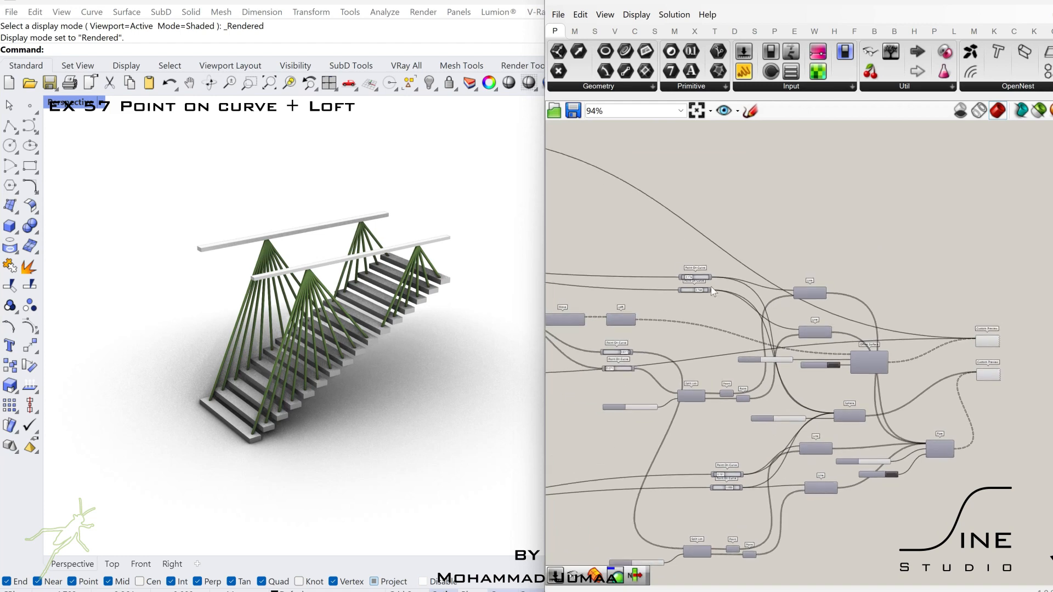
drag(733, 294, 720, 294)
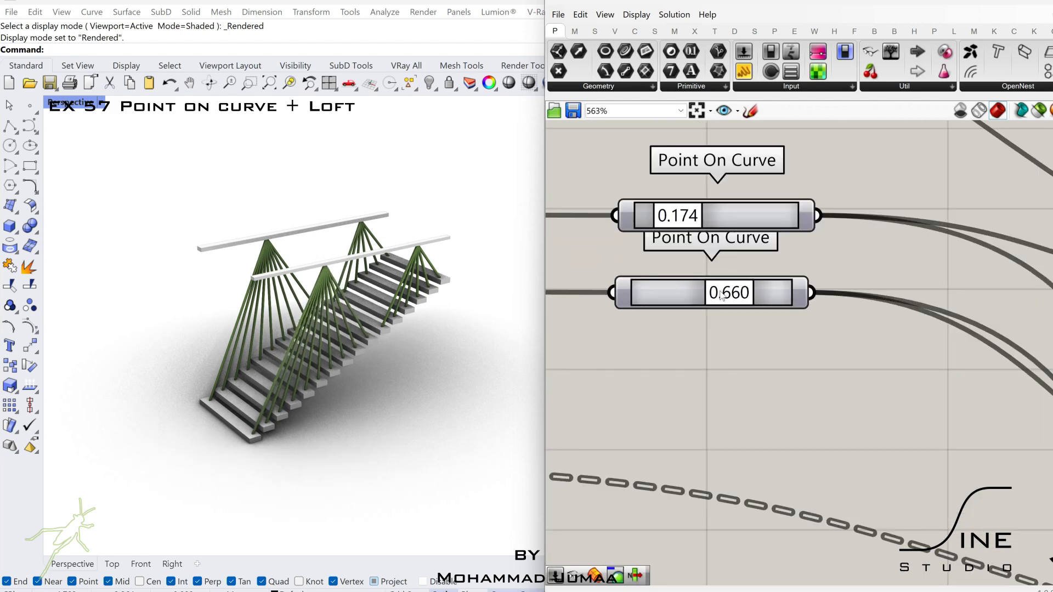
scroll(720, 306, down, 8)
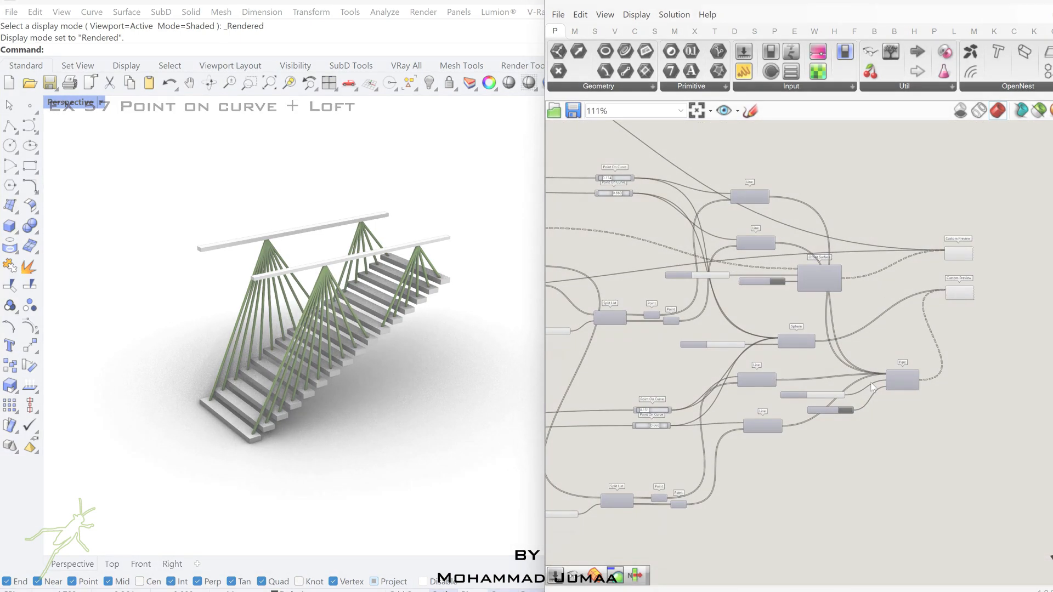